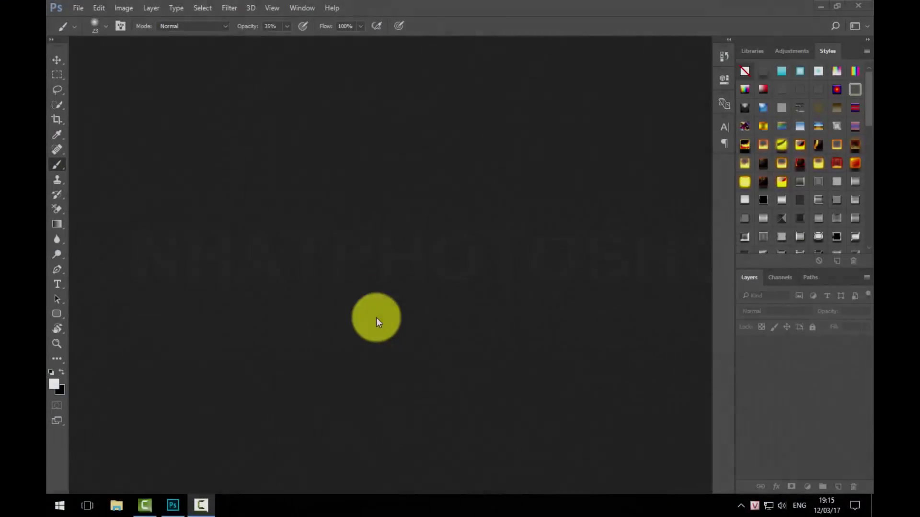
Open stock_55_by_ailedda.jpg through Camera Raw, then bring up the Open dialog again
{"action": "double_click", "coordinate": [376, 309]}
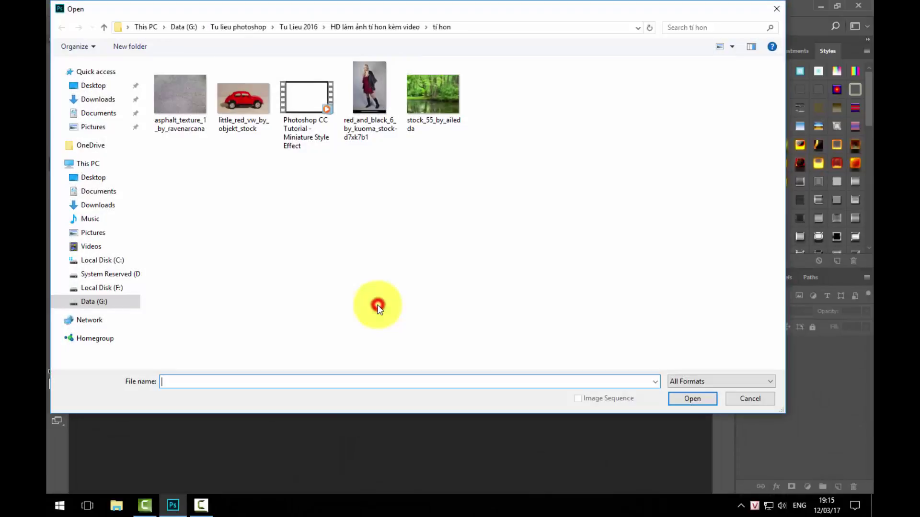
{"action": "left_click", "coordinate": [431, 105]}
{"action": "left_click", "coordinate": [692, 399]}
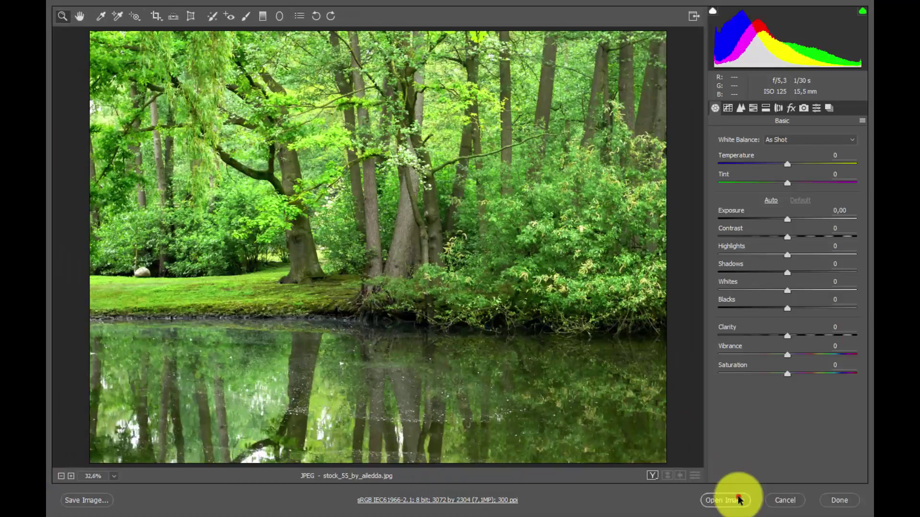
{"action": "left_click", "coordinate": [735, 496]}
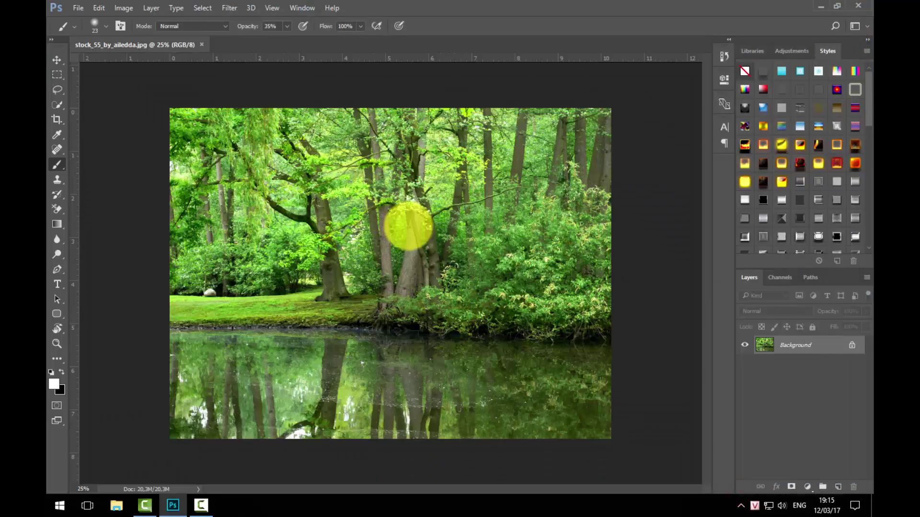
{"action": "key", "text": "ctrl+o"}
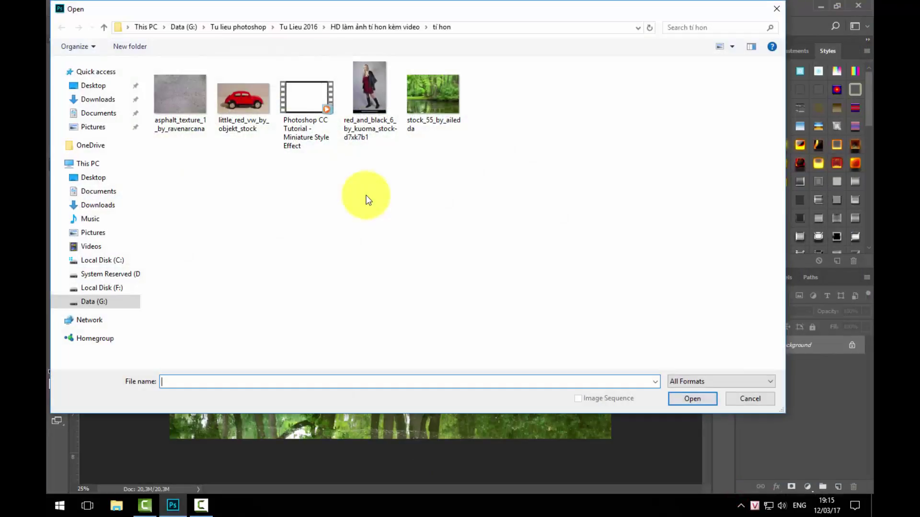
Drag asphalt_texture_1 into the forest document and close the asphalt file without saving
{"action": "double_click", "coordinate": [186, 103]}
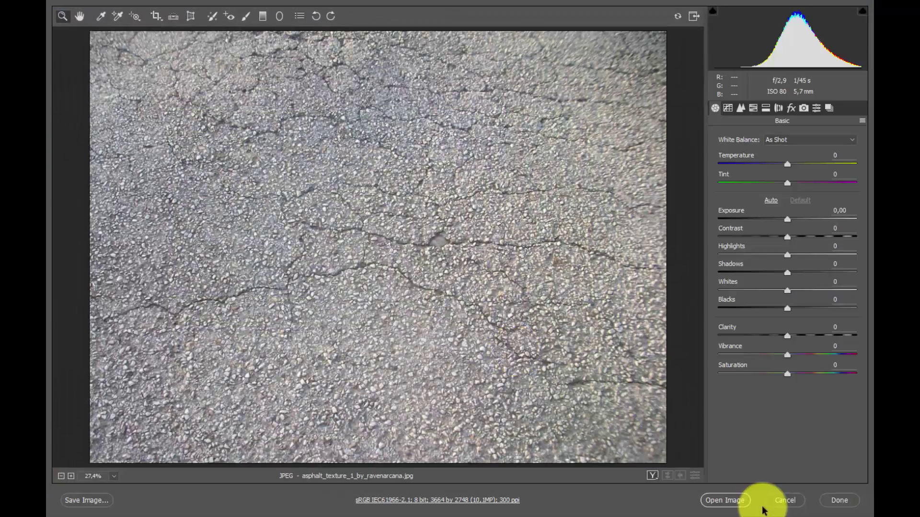
{"action": "left_click", "coordinate": [731, 504]}
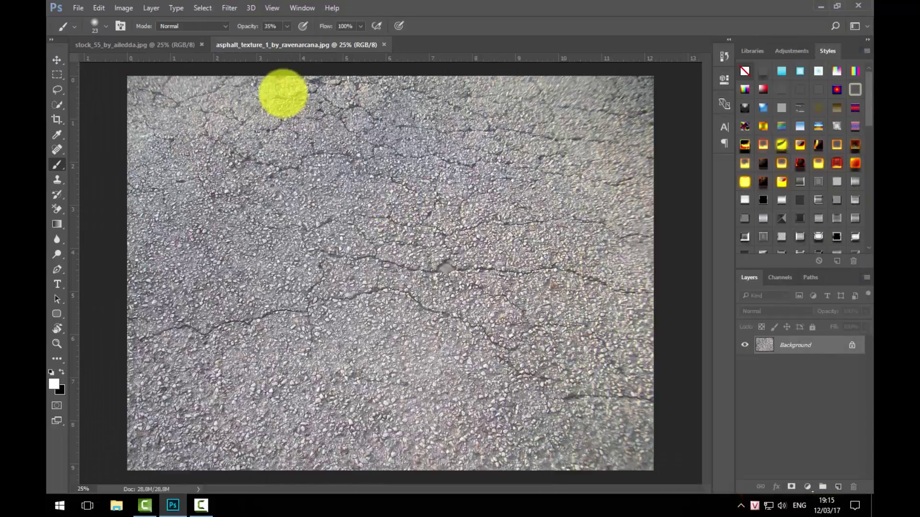
{"action": "left_click_drag", "start_coordinate": [263, 43], "coordinate": [486, 205]}
{"action": "left_click_drag", "start_coordinate": [595, 345], "coordinate": [313, 320]}
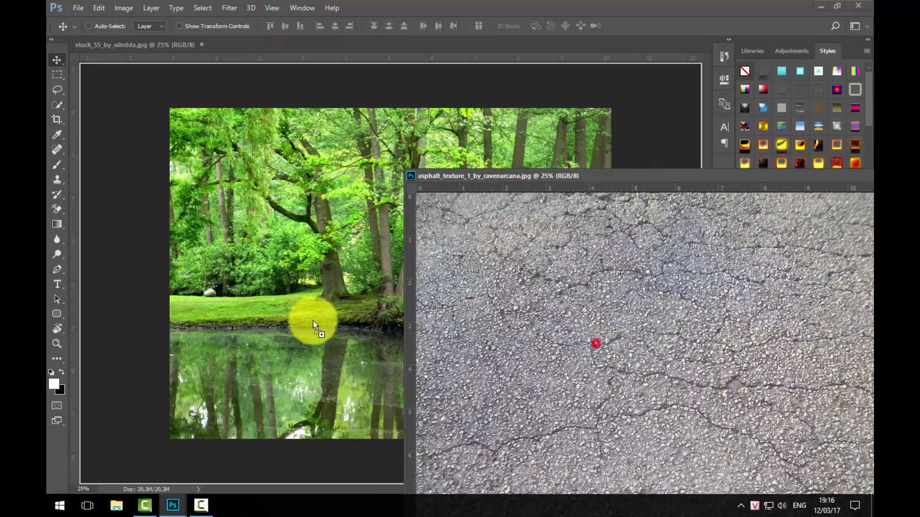
{"action": "left_click_drag", "start_coordinate": [651, 180], "coordinate": [220, 194]}
{"action": "left_click", "coordinate": [548, 183]}
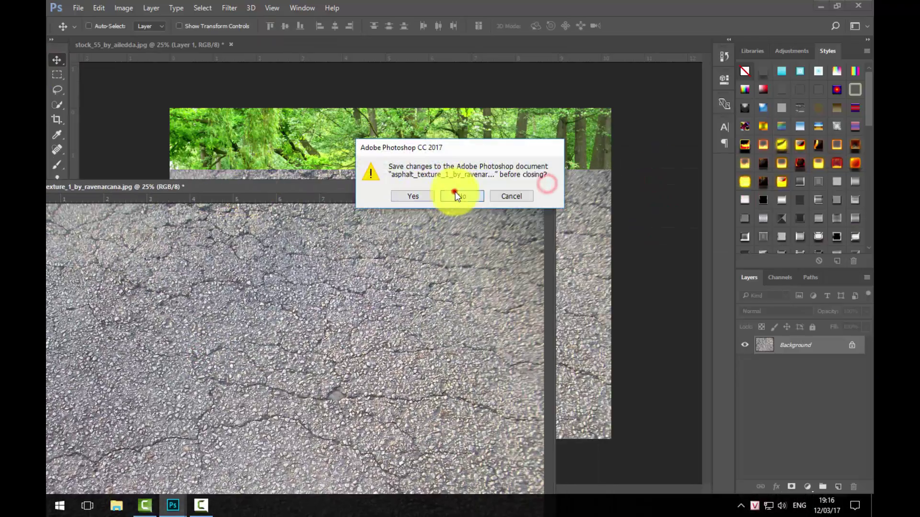
{"action": "left_click", "coordinate": [454, 195]}
Scale the asphalt to about 87% and position it over the lake
{"action": "left_click_drag", "start_coordinate": [443, 215], "coordinate": [463, 367]}
{"action": "key", "text": "ctrl+t"}
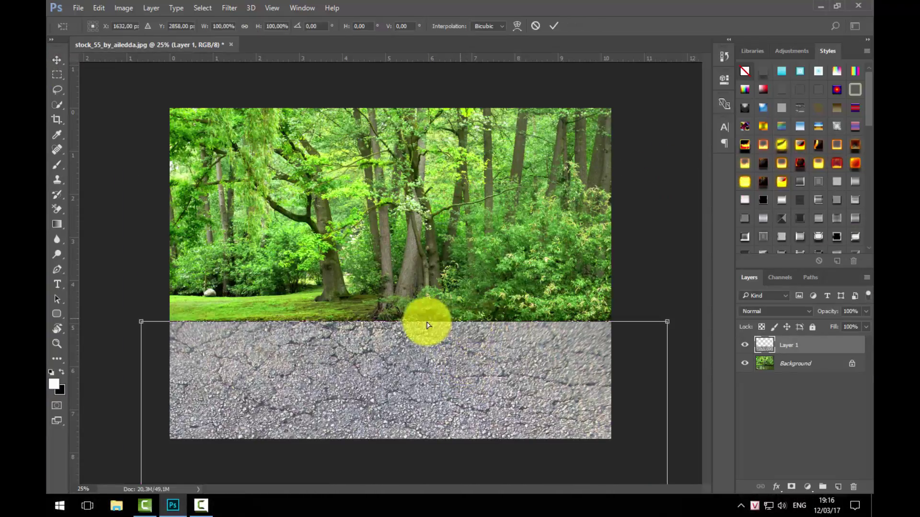
{"action": "mouse_move", "coordinate": [666, 323]}
{"action": "left_mouse_down"}
{"action": "mouse_move", "coordinate": [524, 388]}
{"action": "mouse_move", "coordinate": [537, 331]}
{"action": "left_mouse_up"}
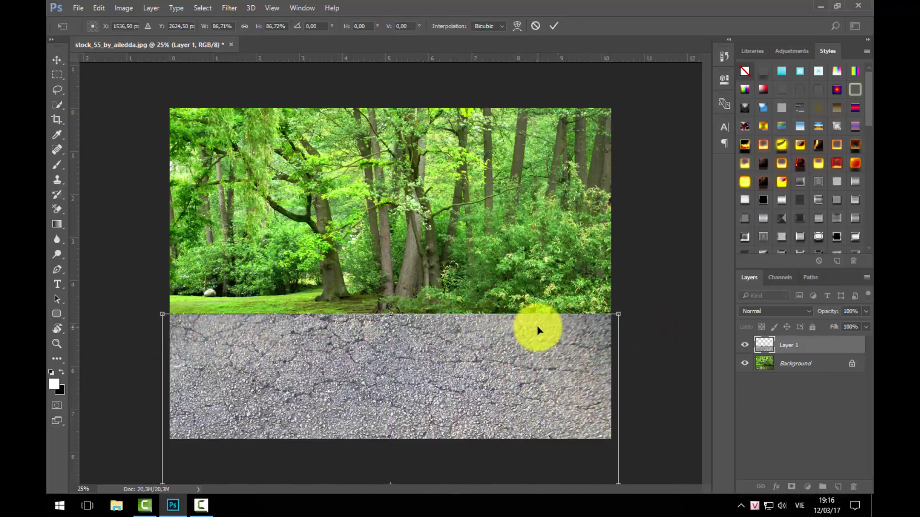
{"action": "left_click_drag", "start_coordinate": [538, 330], "coordinate": [538, 318]}
{"action": "key", "text": "Return"}
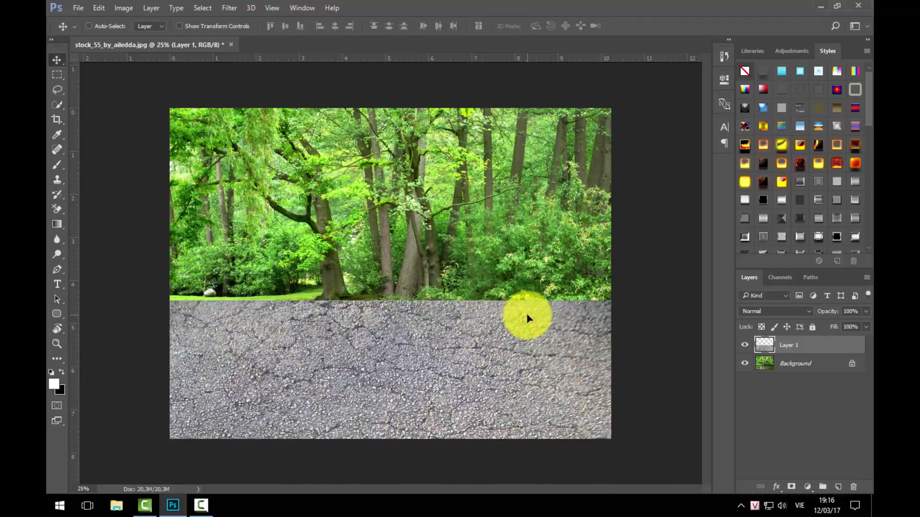
Add a layer mask to Layer 1 and set up a large soft round black brush
{"action": "left_click", "coordinate": [791, 487]}
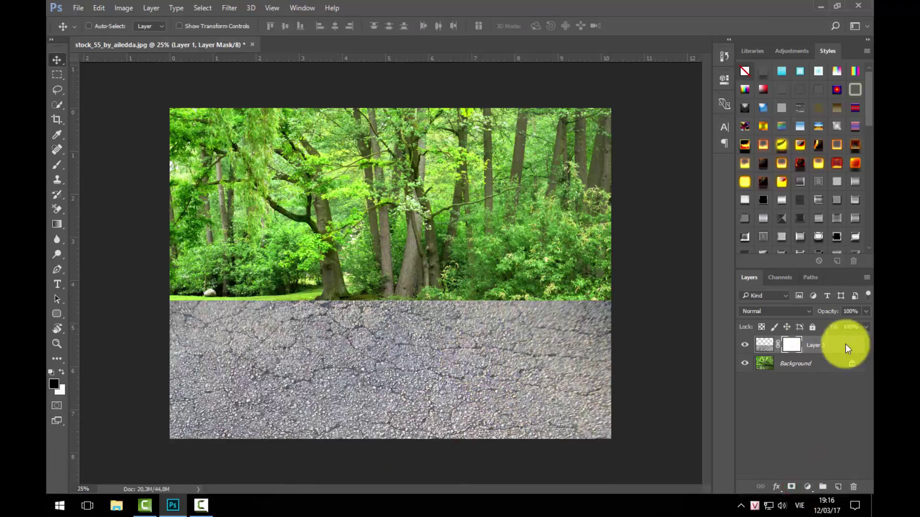
{"action": "type", "text": "50"}
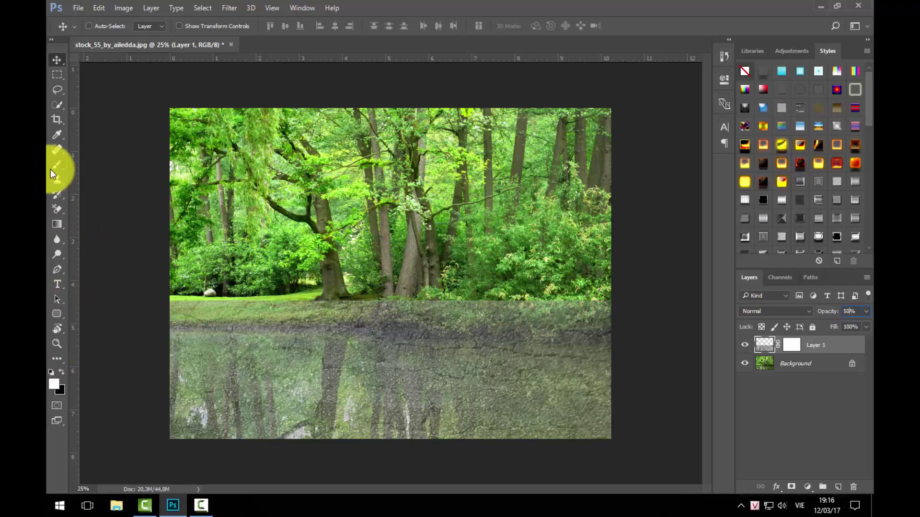
{"action": "left_click", "coordinate": [61, 371]}
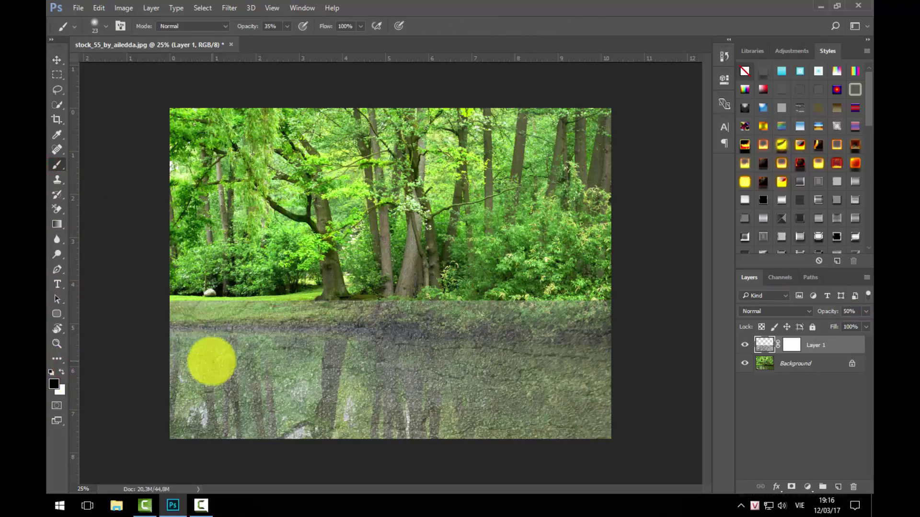
{"action": "right_click", "coordinate": [289, 256]}
{"action": "left_click", "coordinate": [343, 360]}
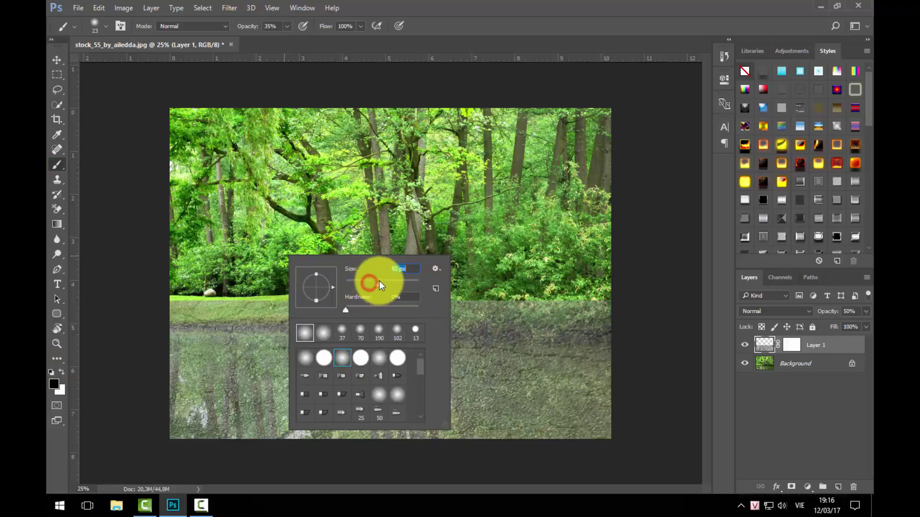
{"action": "left_click_drag", "start_coordinate": [381, 286], "coordinate": [378, 285]}
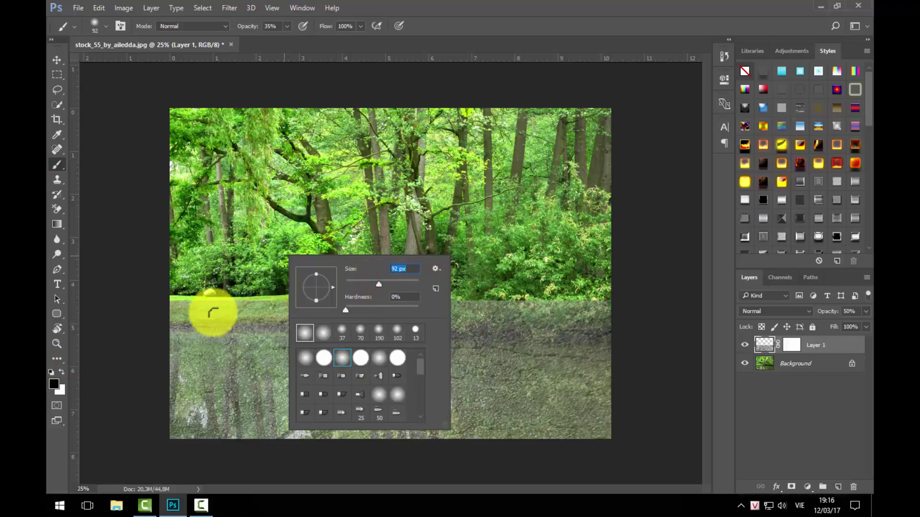
{"action": "left_click", "coordinate": [864, 317]}
Paint the mask along the shoreline with a 291 px brush, then restore 100% opacity
{"action": "left_click_drag", "start_coordinate": [842, 325], "coordinate": [833, 324]}
{"action": "left_click", "coordinate": [792, 345]}
{"action": "right_click", "coordinate": [253, 265]}
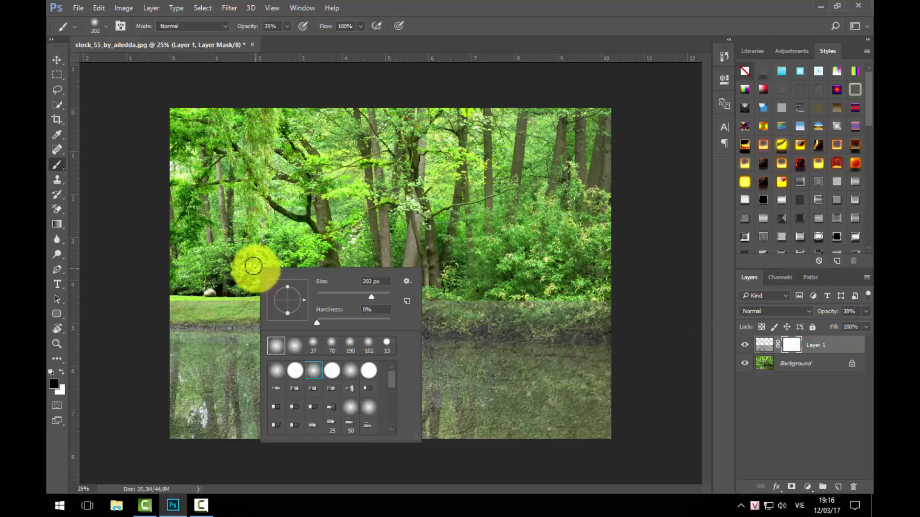
{"action": "left_click", "coordinate": [374, 295]}
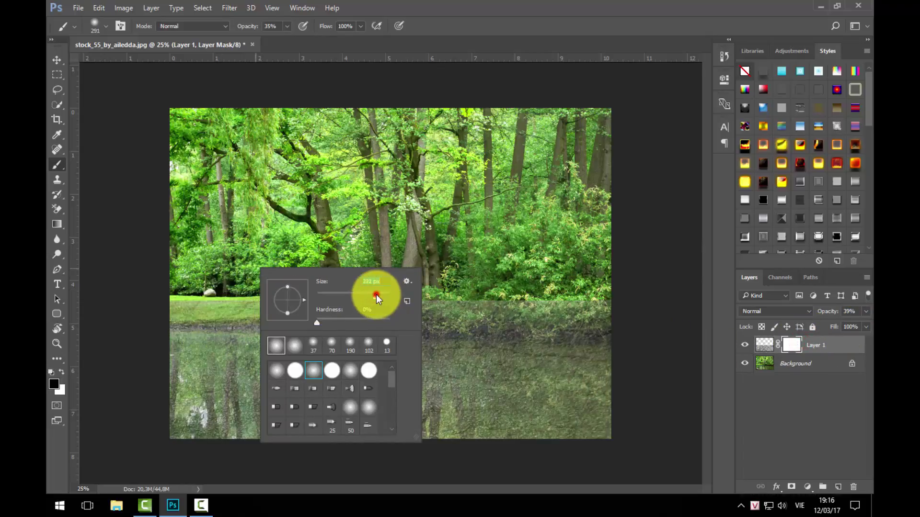
{"action": "left_click", "coordinate": [169, 304]}
{"action": "mouse_move", "coordinate": [174, 302]}
{"action": "left_mouse_down"}
{"action": "mouse_move", "coordinate": [334, 298]}
{"action": "mouse_move", "coordinate": [267, 308]}
{"action": "mouse_move", "coordinate": [565, 312]}
{"action": "mouse_move", "coordinate": [549, 318]}
{"action": "mouse_move", "coordinate": [580, 328]}
{"action": "mouse_move", "coordinate": [293, 313]}
{"action": "mouse_move", "coordinate": [623, 329]}
{"action": "mouse_move", "coordinate": [181, 314]}
{"action": "mouse_move", "coordinate": [383, 320]}
{"action": "left_mouse_up"}
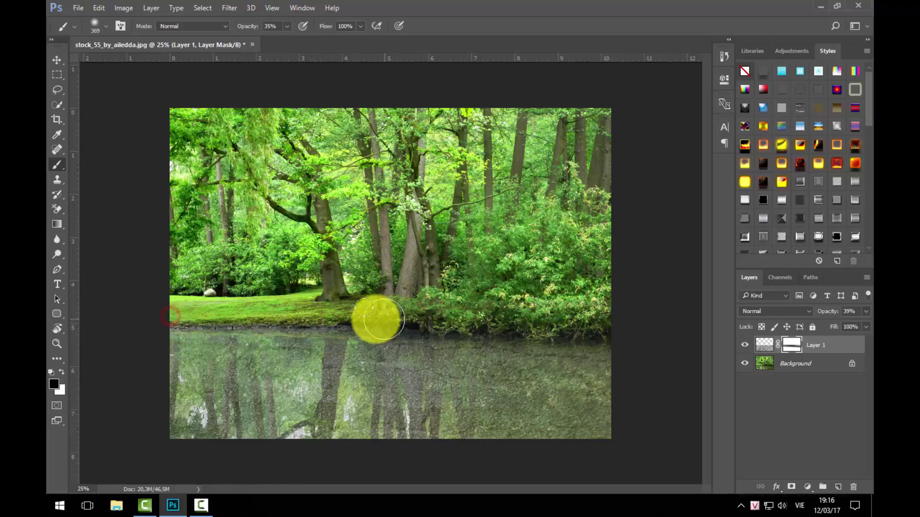
{"action": "mouse_move", "coordinate": [866, 312]}
{"action": "left_mouse_down"}
{"action": "mouse_move", "coordinate": [852, 322]}
{"action": "mouse_move", "coordinate": [748, 324]}
{"action": "left_mouse_up"}
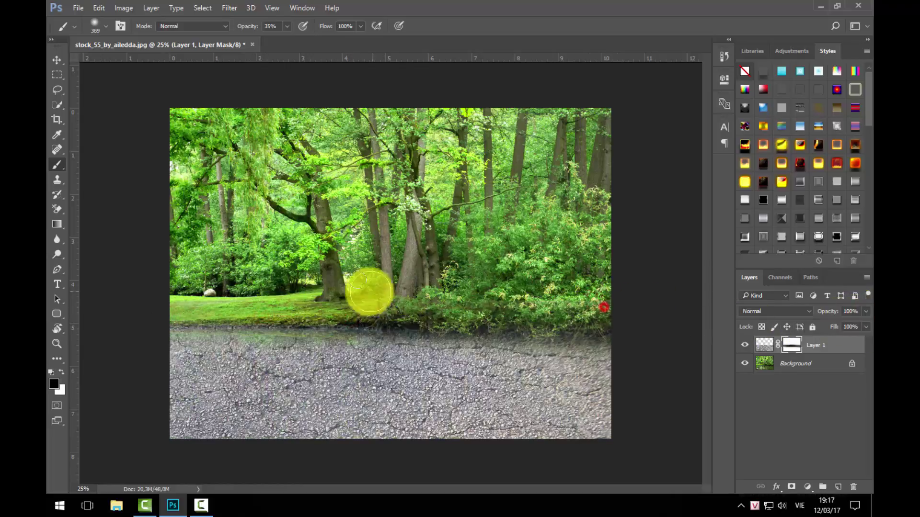
{"action": "mouse_move", "coordinate": [369, 292]}
{"action": "left_mouse_down"}
{"action": "mouse_move", "coordinate": [637, 306]}
{"action": "mouse_move", "coordinate": [263, 318]}
{"action": "mouse_move", "coordinate": [148, 312]}
{"action": "mouse_move", "coordinate": [495, 334]}
{"action": "mouse_move", "coordinate": [627, 326]}
{"action": "left_mouse_up"}
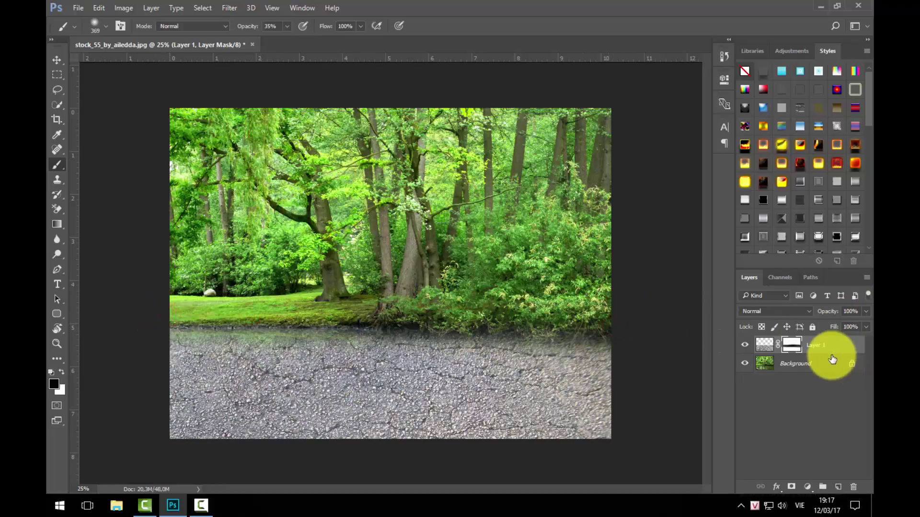
Stamp all layers into Layer 2 and apply a 24 px Tilt-Shift blur focused on the road
{"action": "key", "text": "ctrl+shift+alt+e"}
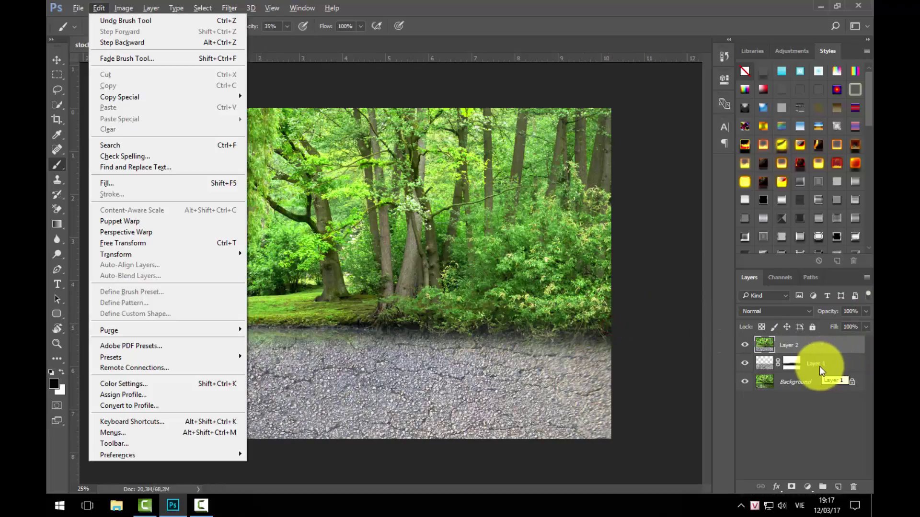
{"action": "left_click", "coordinate": [820, 366]}
{"action": "left_click", "coordinate": [230, 8]}
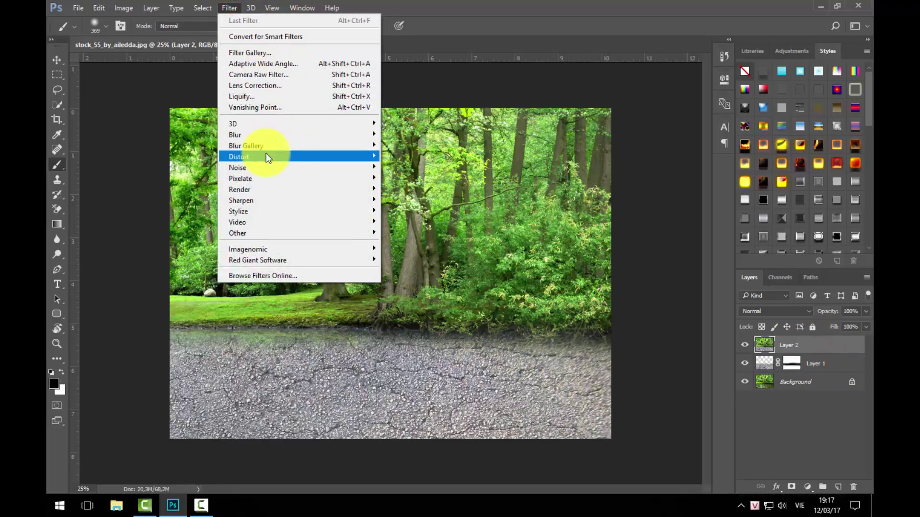
{"action": "mouse_move", "coordinate": [245, 145]}
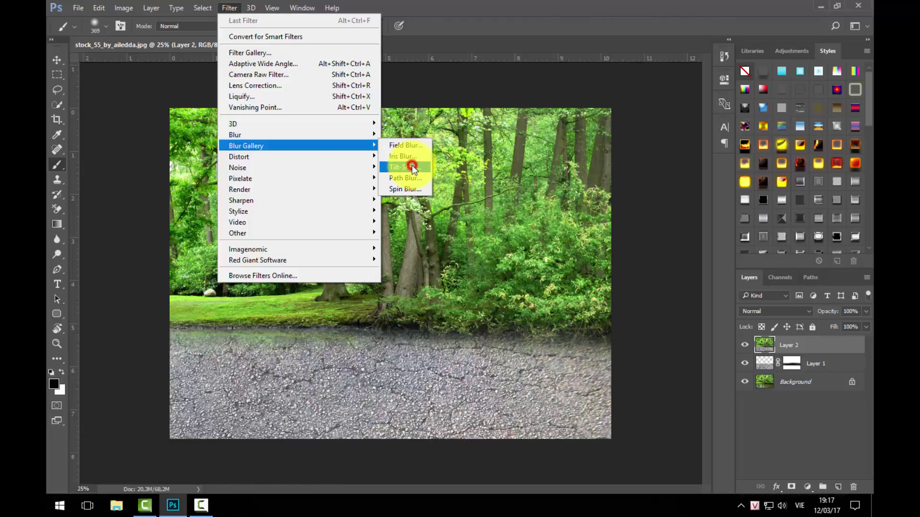
{"action": "left_click", "coordinate": [412, 167]}
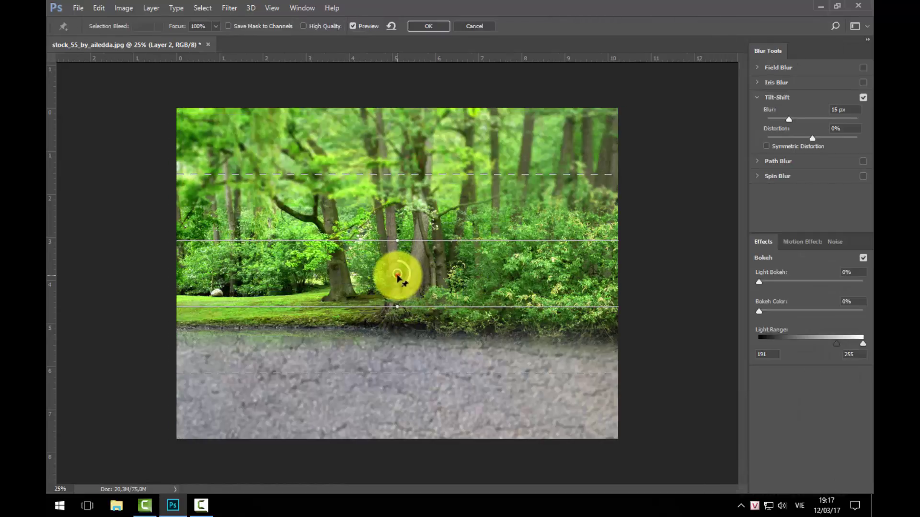
{"action": "left_click_drag", "start_coordinate": [398, 278], "coordinate": [401, 373]}
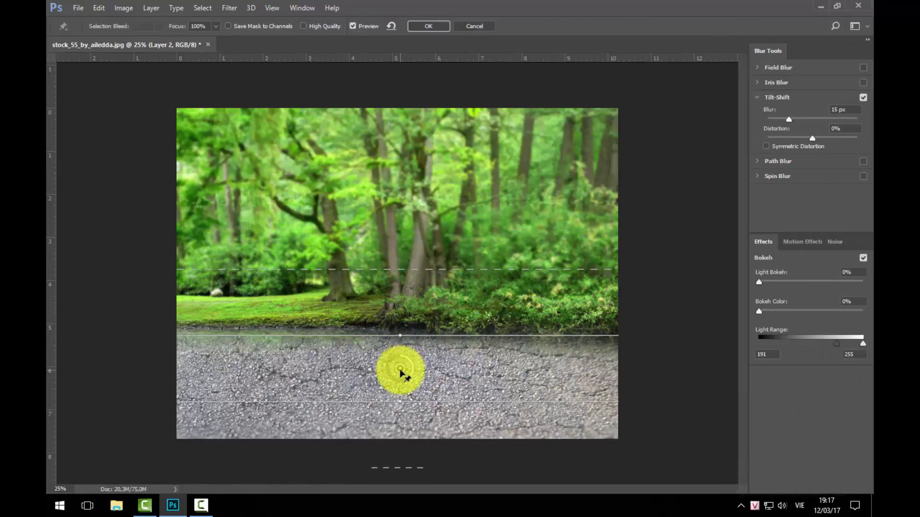
{"action": "left_click", "coordinate": [404, 334]}
{"action": "left_click_drag", "start_coordinate": [400, 338], "coordinate": [444, 351]}
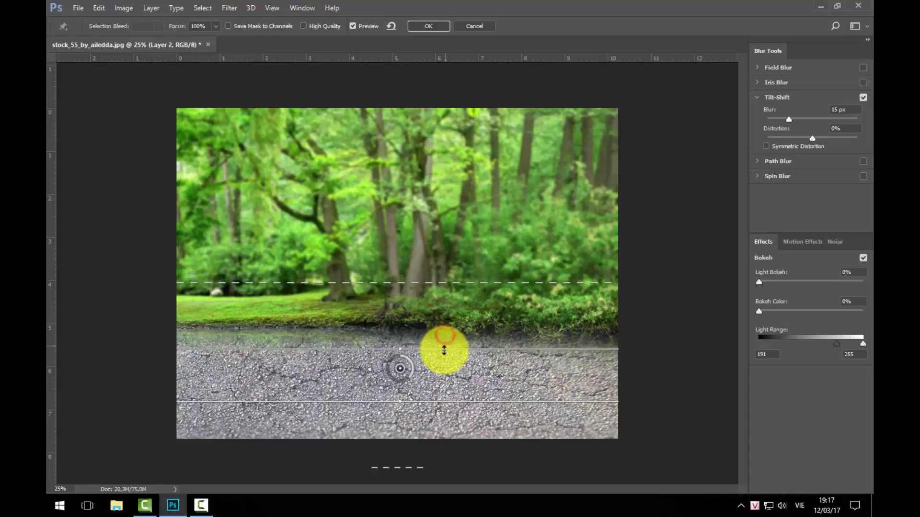
{"action": "left_click", "coordinate": [401, 408]}
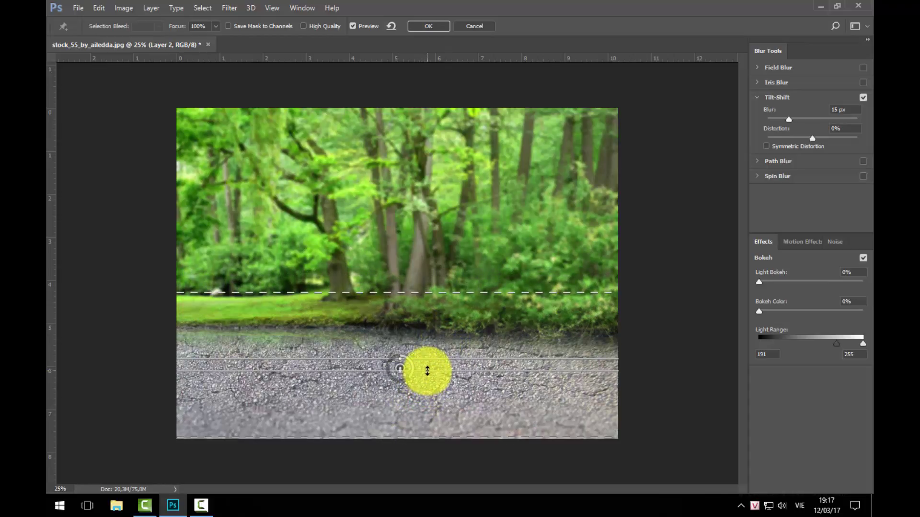
{"action": "left_click_drag", "start_coordinate": [789, 119], "coordinate": [795, 117]}
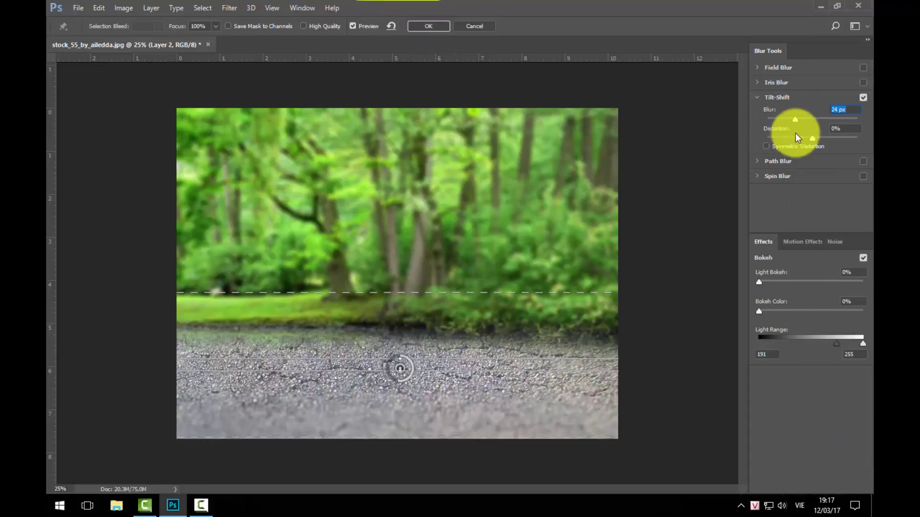
{"action": "left_click", "coordinate": [415, 26]}
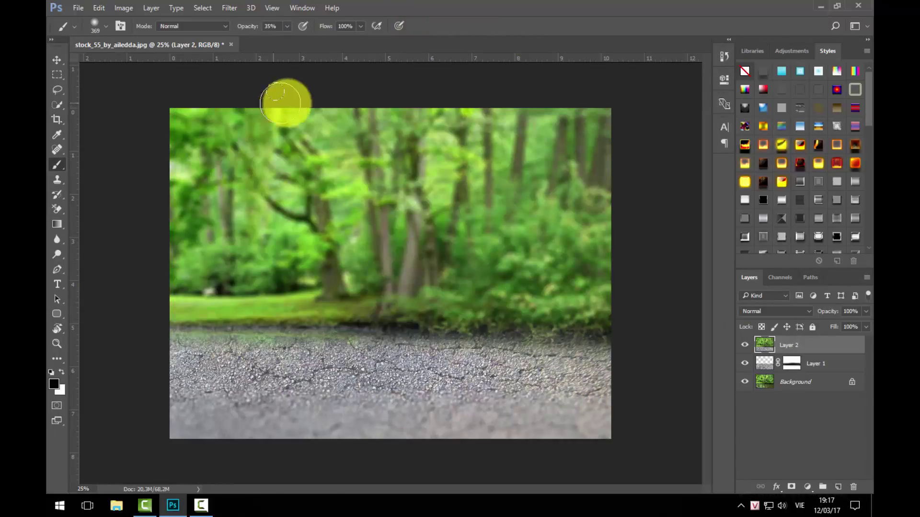
Open the red_and_black model photo through Camera Raw
{"action": "left_click", "coordinate": [78, 8]}
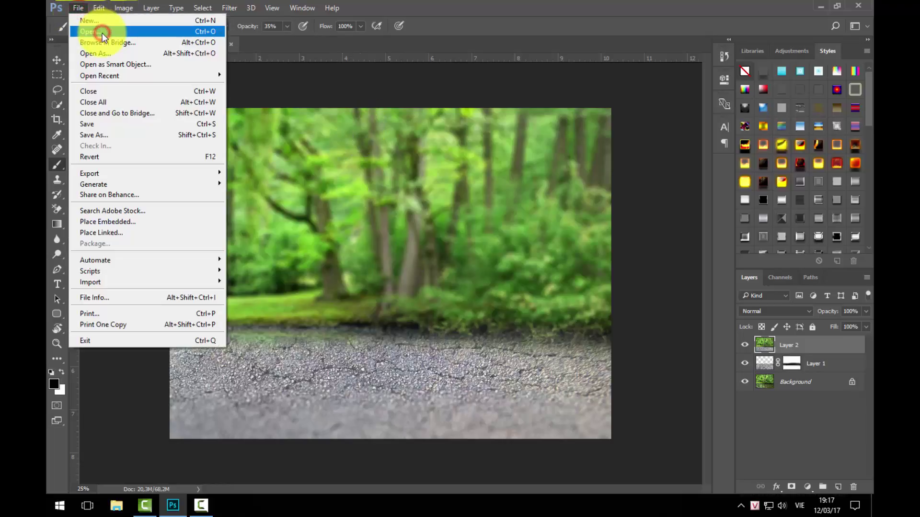
{"action": "left_click", "coordinate": [103, 36]}
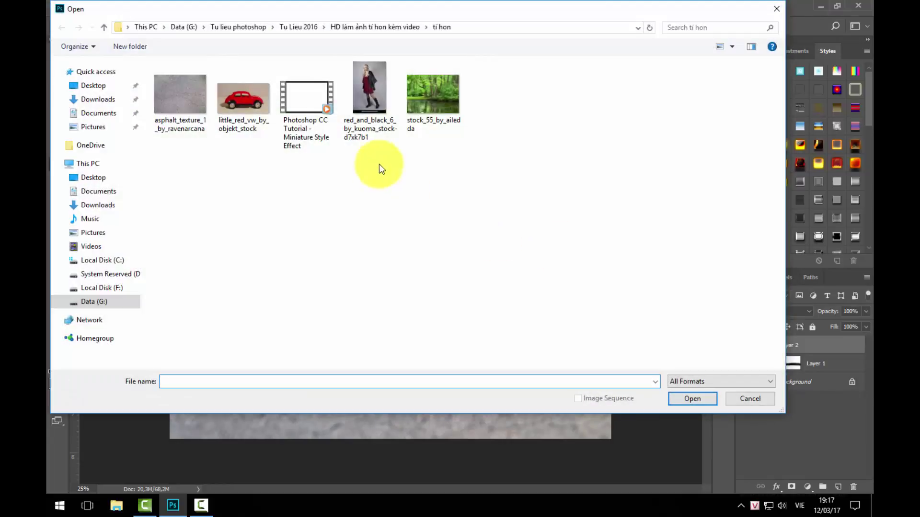
{"action": "double_click", "coordinate": [360, 99]}
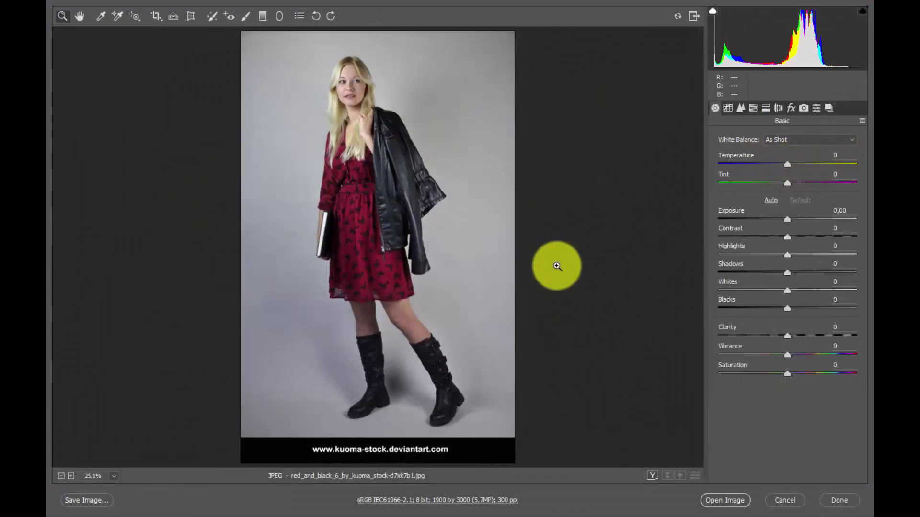
{"action": "left_click", "coordinate": [729, 503]}
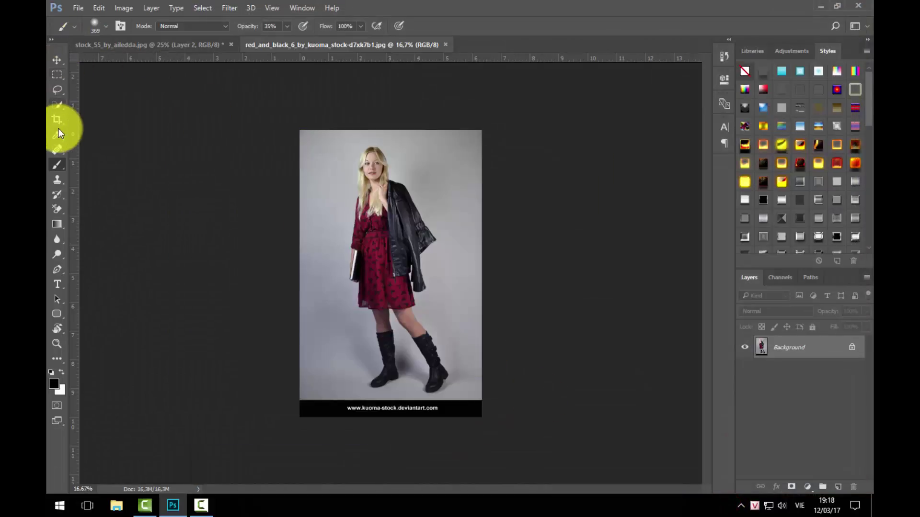
Quick-select the woman's red dress, legs and boots
{"action": "mouse_move", "coordinate": [396, 297]}
{"action": "left_mouse_down"}
{"action": "mouse_move", "coordinate": [382, 259]}
{"action": "mouse_move", "coordinate": [390, 304]}
{"action": "left_mouse_up"}
{"action": "right_click", "coordinate": [53, 106]}
{"action": "left_click", "coordinate": [96, 106]}
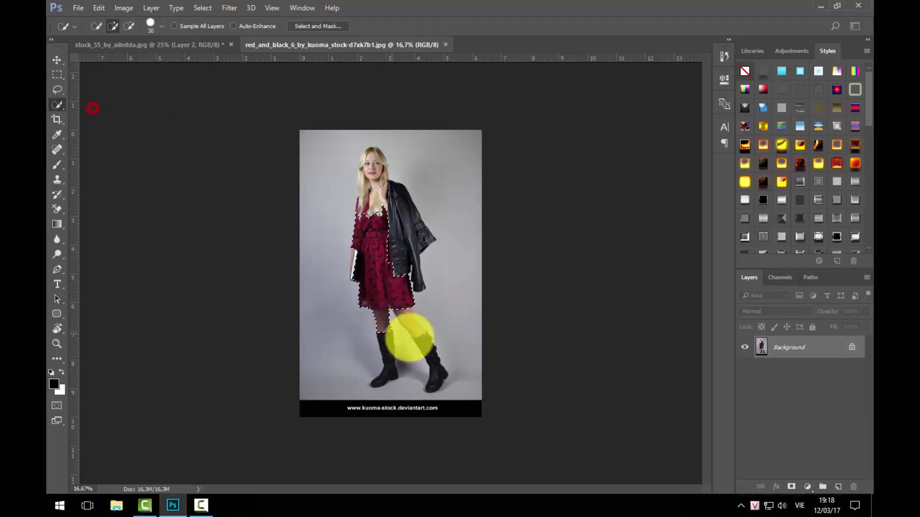
{"action": "left_click", "coordinate": [400, 309], "text": "ctrl"}
{"action": "left_click", "coordinate": [370, 365], "text": "ctrl"}
{"action": "mouse_move", "coordinate": [396, 246]}
{"action": "left_mouse_down"}
{"action": "mouse_move", "coordinate": [405, 360]}
{"action": "mouse_move", "coordinate": [418, 352]}
{"action": "left_mouse_up"}
{"action": "mouse_move", "coordinate": [449, 218]}
{"action": "left_mouse_down"}
{"action": "mouse_move", "coordinate": [410, 355]}
{"action": "mouse_move", "coordinate": [476, 390]}
{"action": "mouse_move", "coordinate": [448, 160]}
{"action": "left_mouse_up"}
Extend the selection to her jacket, face and hair, checking edges zoomed in
{"action": "left_click_drag", "start_coordinate": [411, 86], "coordinate": [437, 216]}
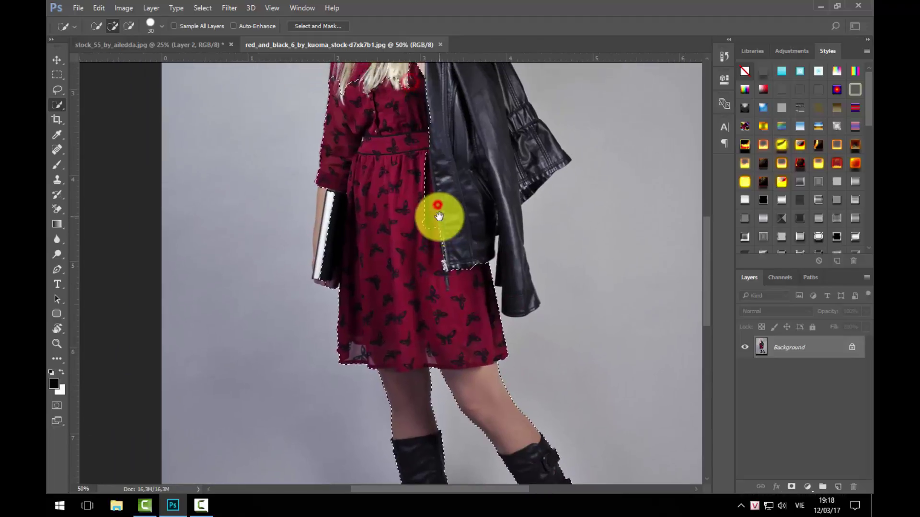
{"action": "left_click_drag", "start_coordinate": [464, 122], "coordinate": [503, 273]}
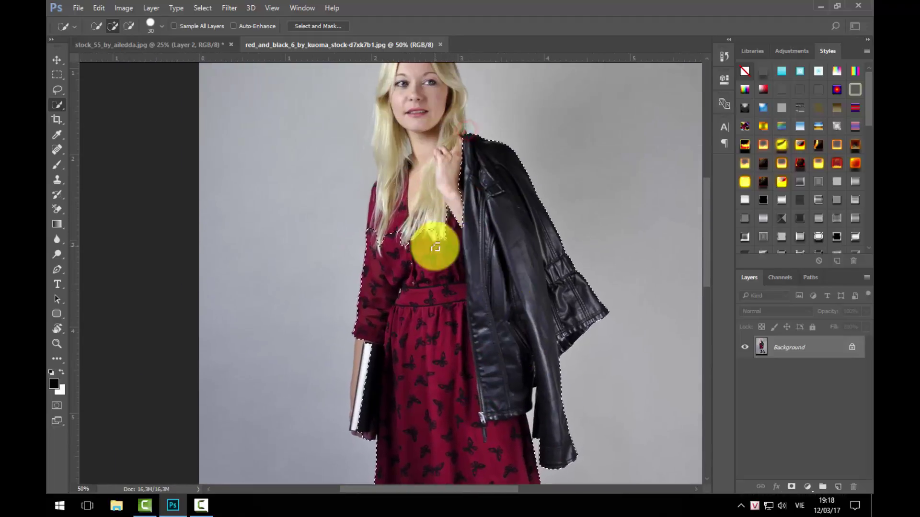
{"action": "mouse_move", "coordinate": [418, 197]}
{"action": "left_mouse_down"}
{"action": "mouse_move", "coordinate": [440, 273]}
{"action": "mouse_move", "coordinate": [431, 200]}
{"action": "left_mouse_up"}
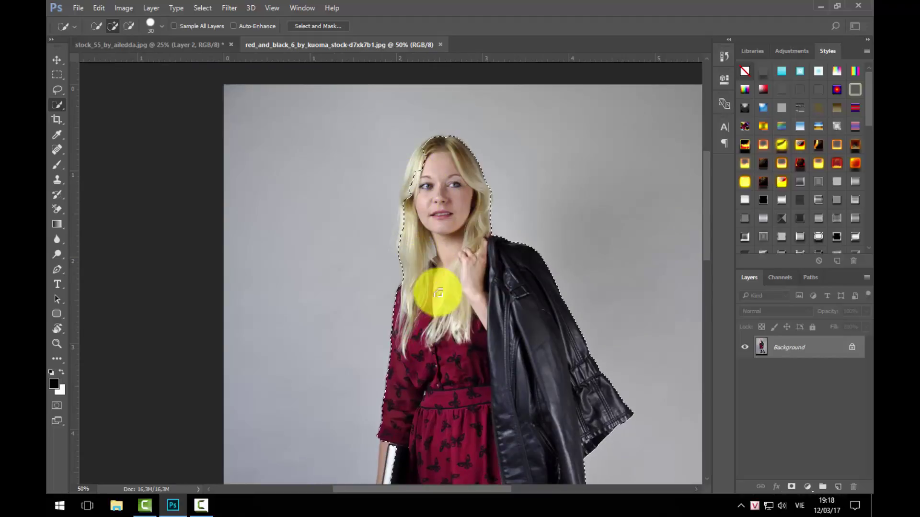
{"action": "scroll", "coordinate": [455, 302], "scroll_direction": "down", "scroll_amount": 2}
{"action": "left_click", "coordinate": [430, 386]}
{"action": "left_click", "coordinate": [470, 215]}
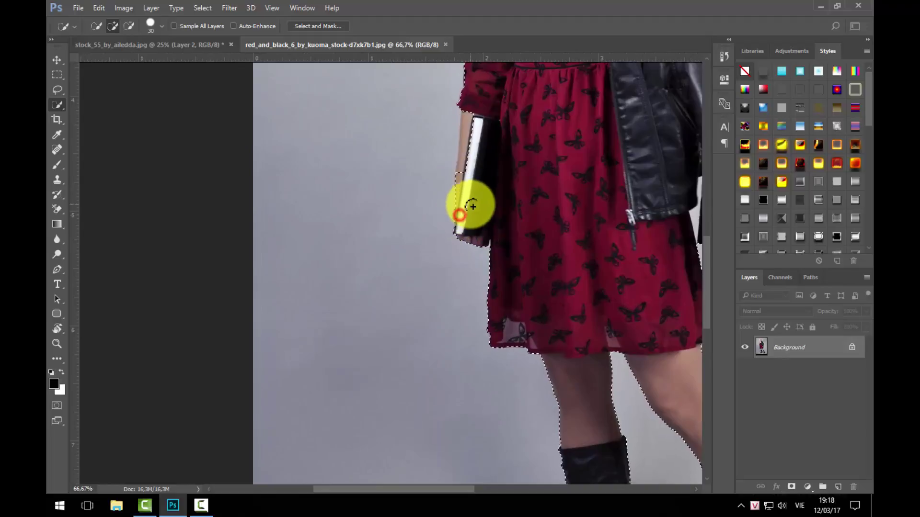
{"action": "scroll", "coordinate": [473, 207], "scroll_direction": "up", "scroll_amount": 3}
{"action": "scroll", "coordinate": [508, 191], "scroll_direction": "down", "scroll_amount": 2}
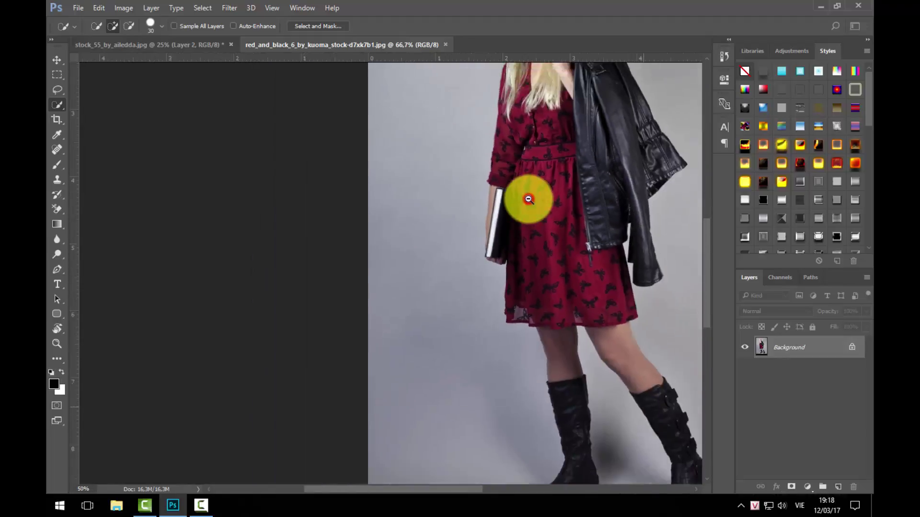
{"action": "scroll", "coordinate": [550, 191], "scroll_direction": "down", "scroll_amount": 1}
{"action": "scroll", "coordinate": [435, 236], "scroll_direction": "down", "scroll_amount": 1}
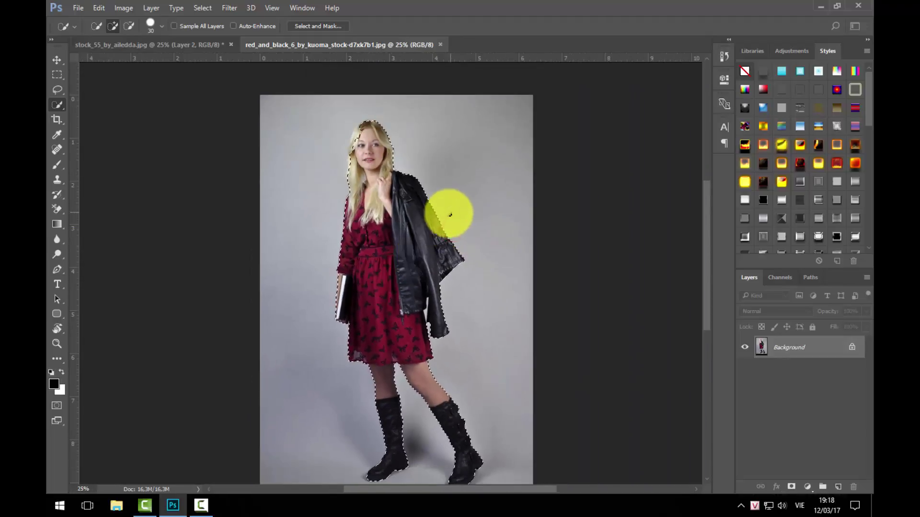
{"action": "scroll", "coordinate": [353, 140], "scroll_direction": "up", "scroll_amount": 4}
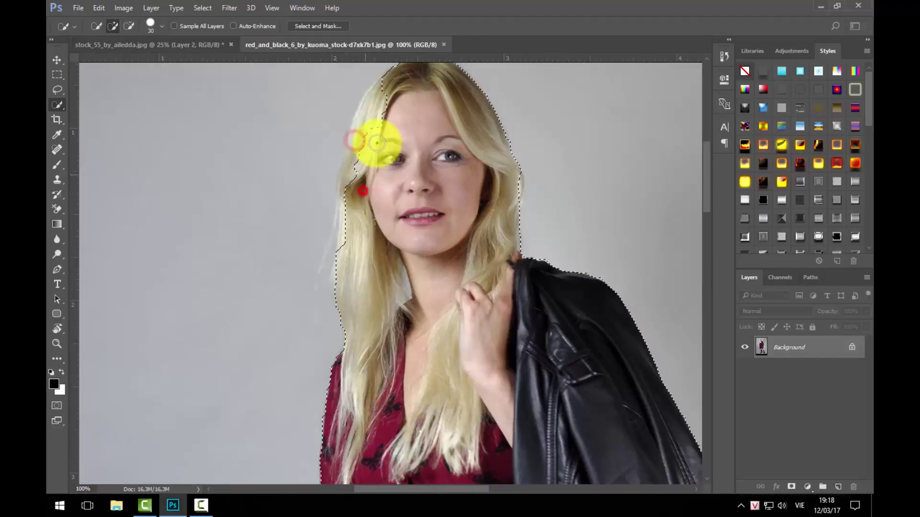
{"action": "scroll", "coordinate": [388, 163], "scroll_direction": "down", "scroll_amount": 1}
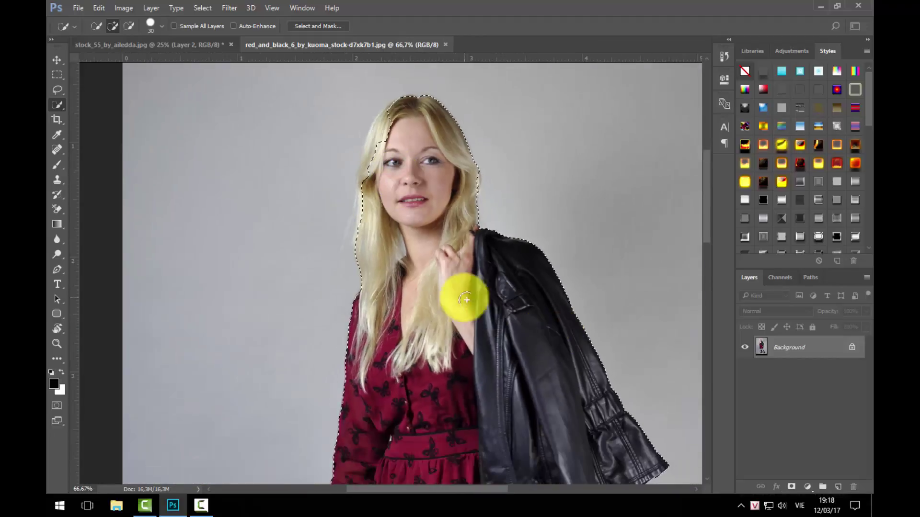
Choose the Background Eraser and erase the grey backdrop left of the hair
{"action": "key", "text": "e"}
{"action": "right_click", "coordinate": [64, 210]}
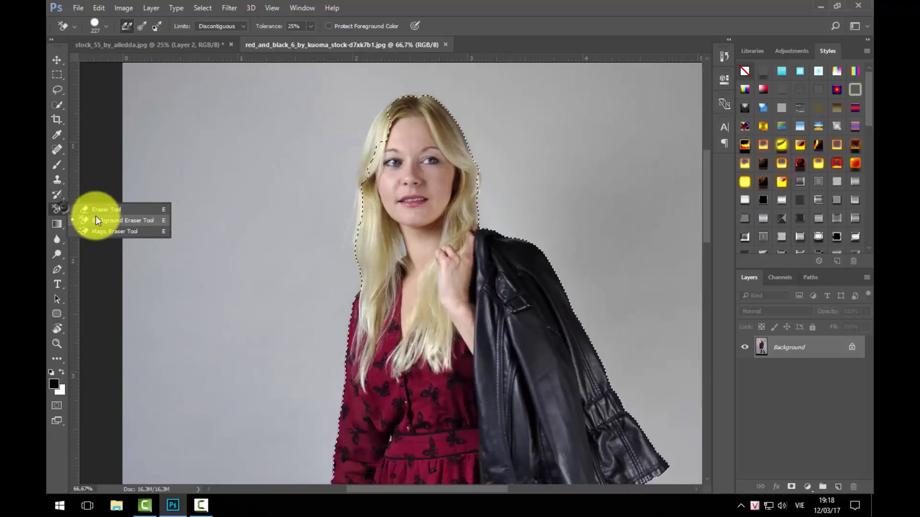
{"action": "left_click", "coordinate": [96, 218]}
{"action": "left_click", "coordinate": [310, 26]}
{"action": "left_click", "coordinate": [335, 260]}
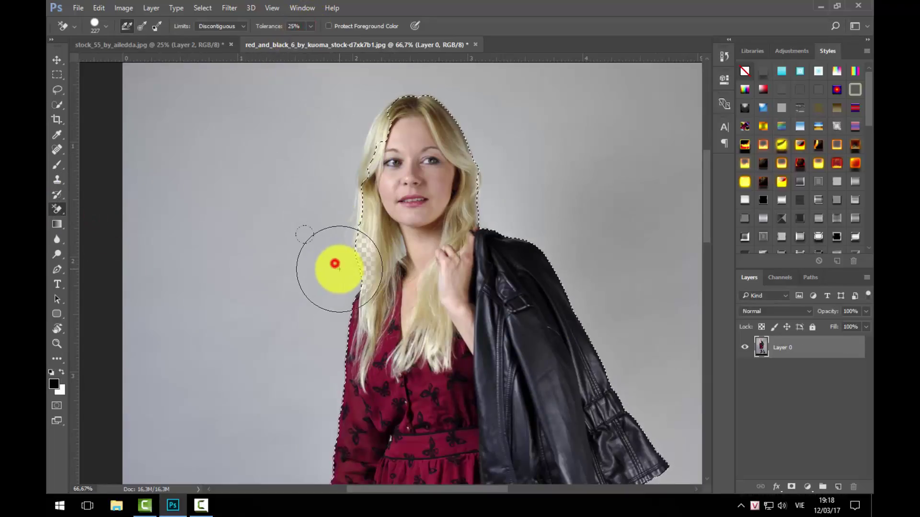
{"action": "scroll", "coordinate": [341, 267], "scroll_direction": "up", "scroll_amount": 1}
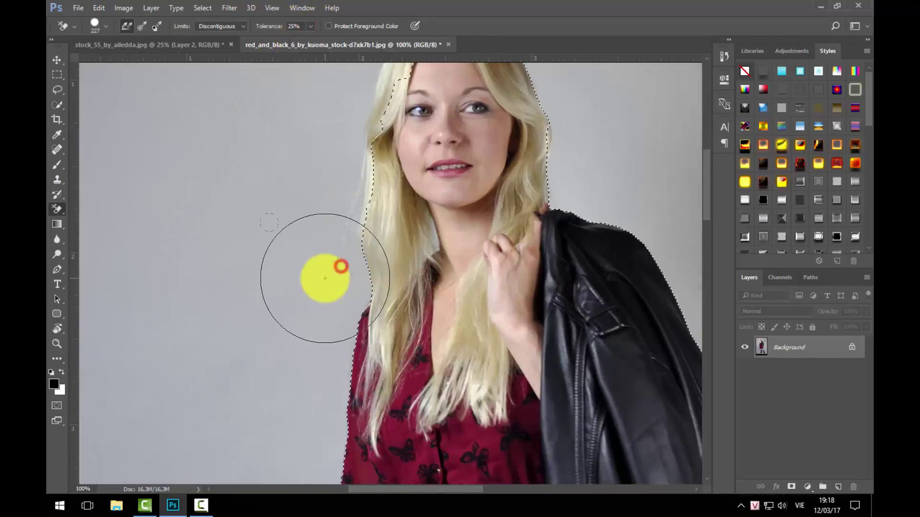
{"action": "left_click", "coordinate": [322, 286]}
{"action": "left_click", "coordinate": [316, 196]}
Erase grey patches beside and above the head, undoing unwanted strokes
{"action": "left_click_drag", "start_coordinate": [325, 194], "coordinate": [313, 287]}
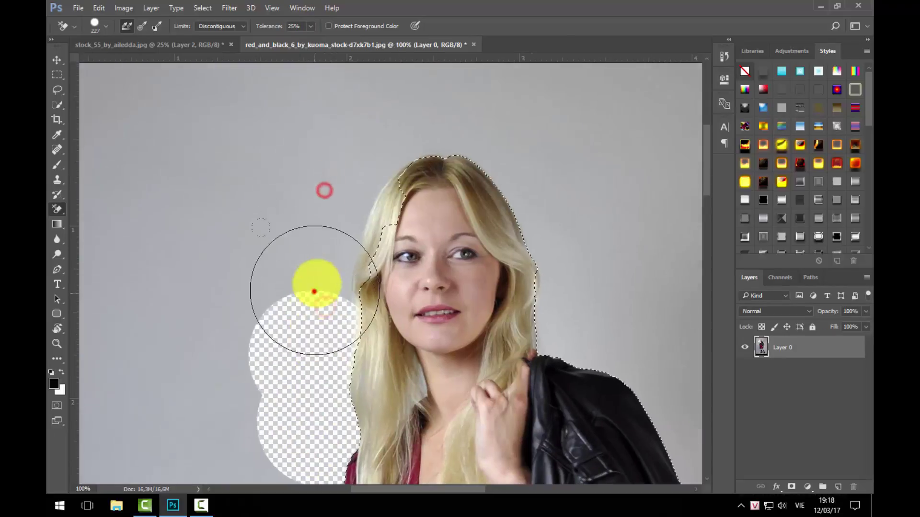
{"action": "left_click", "coordinate": [327, 263]}
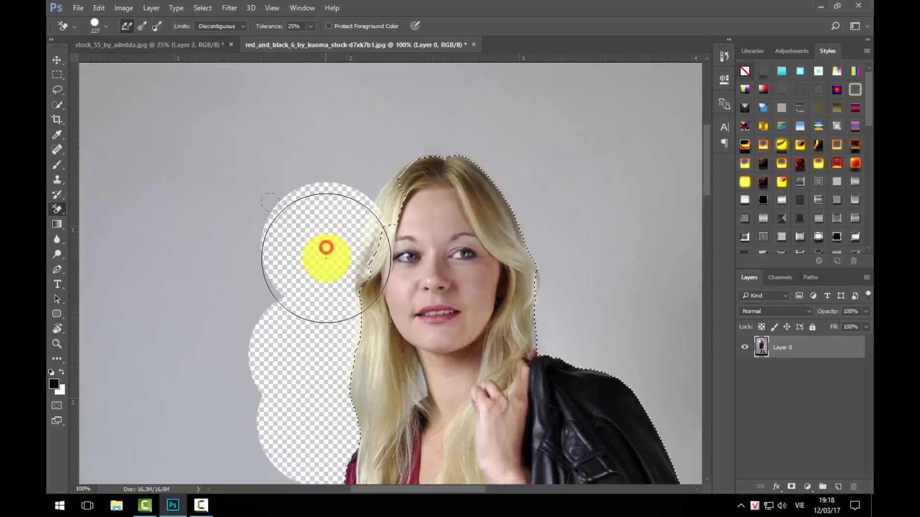
{"action": "key", "text": "ctrl+z"}
{"action": "left_click", "coordinate": [331, 260]}
{"action": "left_click", "coordinate": [359, 144]}
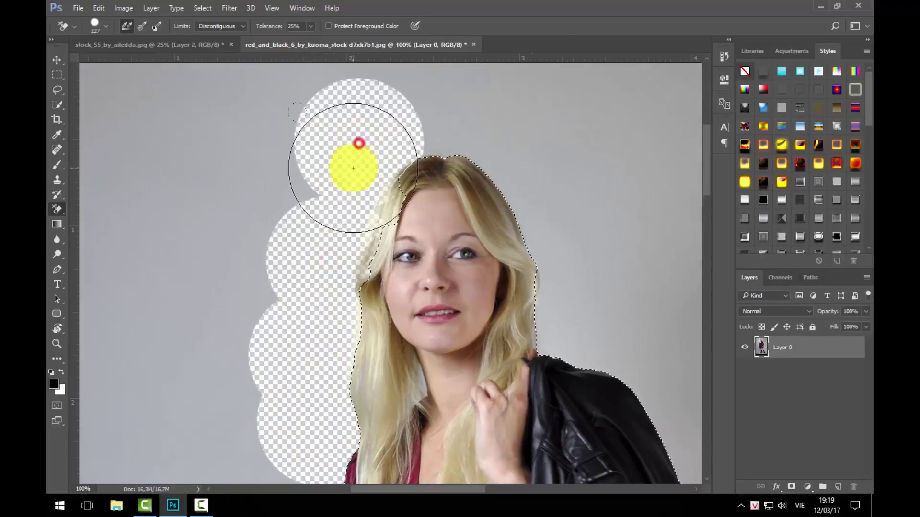
{"action": "key", "text": "ctrl+z"}
{"action": "key", "text": "ctrl+alt+z"}
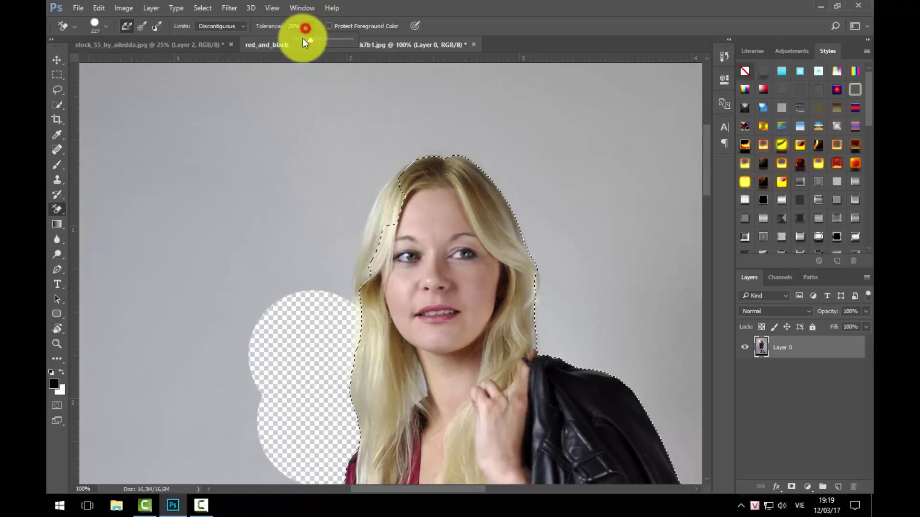
At 16% tolerance, erase the backdrop across the top and right of the head
{"action": "left_click_drag", "start_coordinate": [302, 42], "coordinate": [306, 39]}
{"action": "left_click", "coordinate": [321, 261]}
{"action": "left_click", "coordinate": [349, 192]}
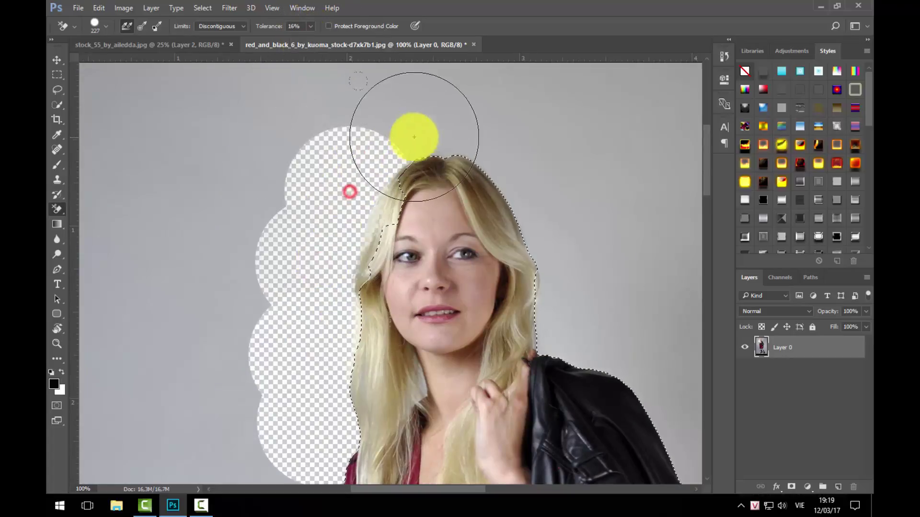
{"action": "left_click", "coordinate": [414, 137]}
{"action": "left_click", "coordinate": [488, 158]}
{"action": "left_click", "coordinate": [527, 188]}
{"action": "left_click", "coordinate": [591, 281]}
{"action": "left_click", "coordinate": [603, 312]}
{"action": "left_click", "coordinate": [586, 352]}
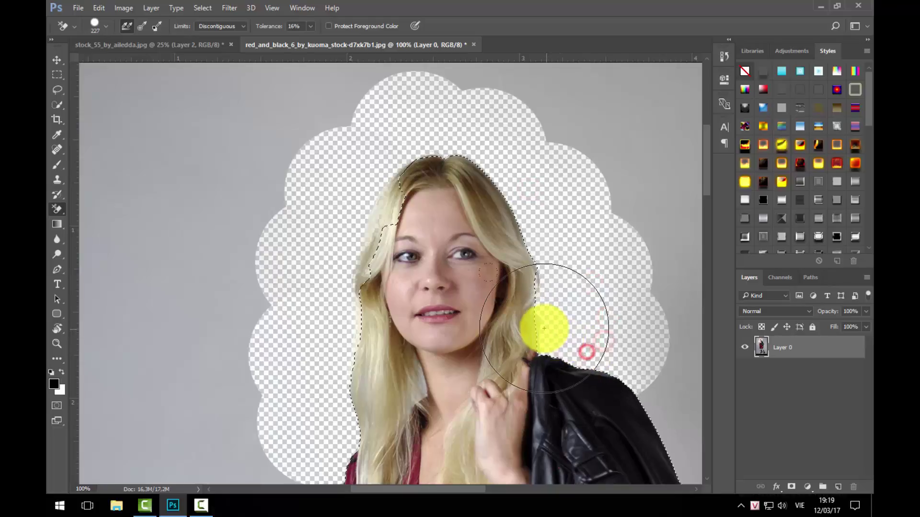
{"action": "key", "text": "ctrl+alt+z"}
{"action": "key", "text": "ctrl+alt+z"}
{"action": "key", "text": "ctrl+alt+z"}
{"action": "left_click", "coordinate": [564, 322]}
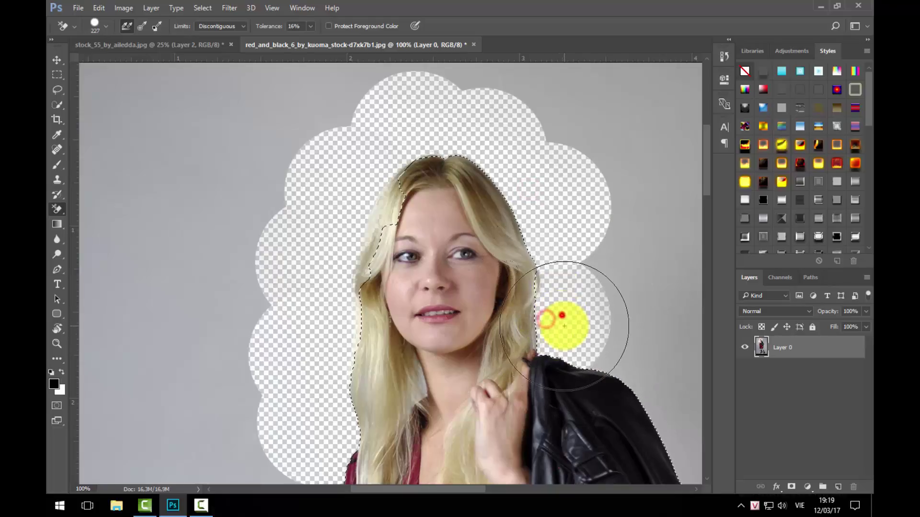
{"action": "scroll", "coordinate": [324, 316], "scroll_direction": "down", "scroll_amount": 1}
Lasso the remaining grey background excluding the head, feather it and delete it
{"action": "key", "text": "l"}
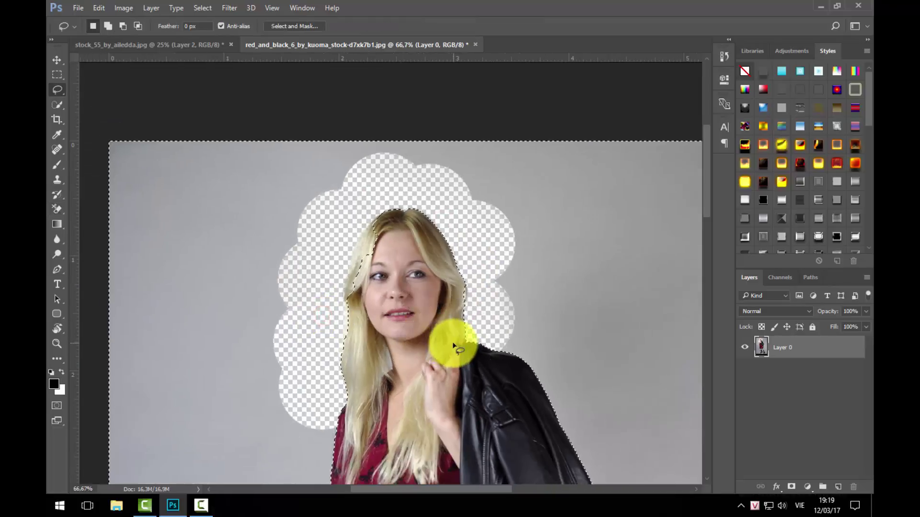
{"action": "left_click_drag", "start_coordinate": [453, 326], "coordinate": [446, 211]}
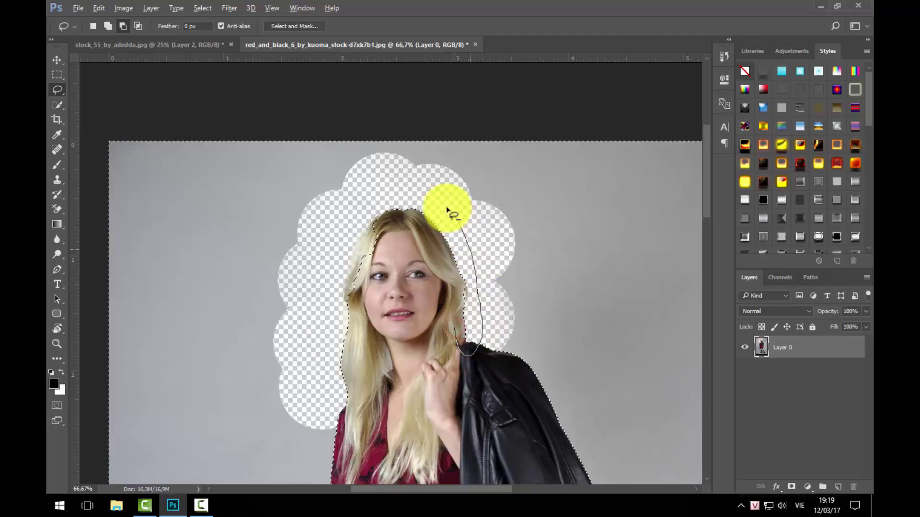
{"action": "left_click_drag", "start_coordinate": [375, 417], "coordinate": [379, 420]}
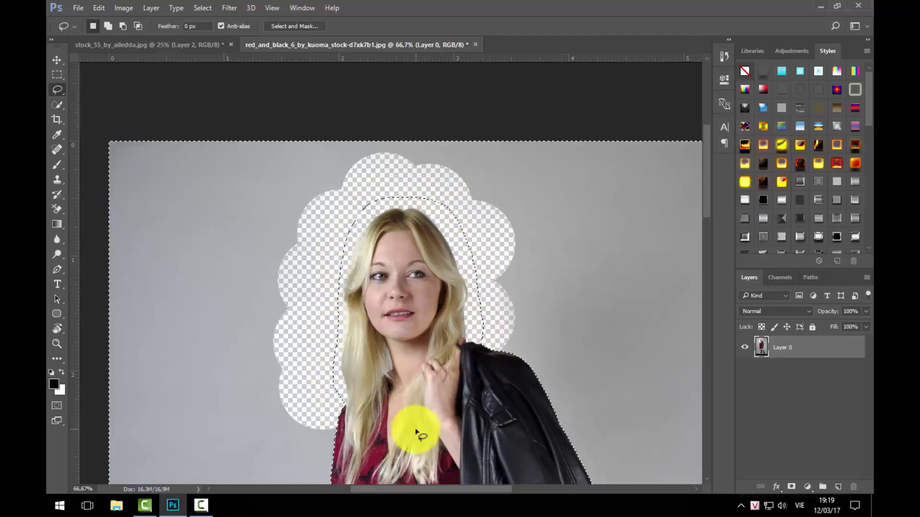
{"action": "key", "text": "shift+F6"}
{"action": "key", "text": "Return"}
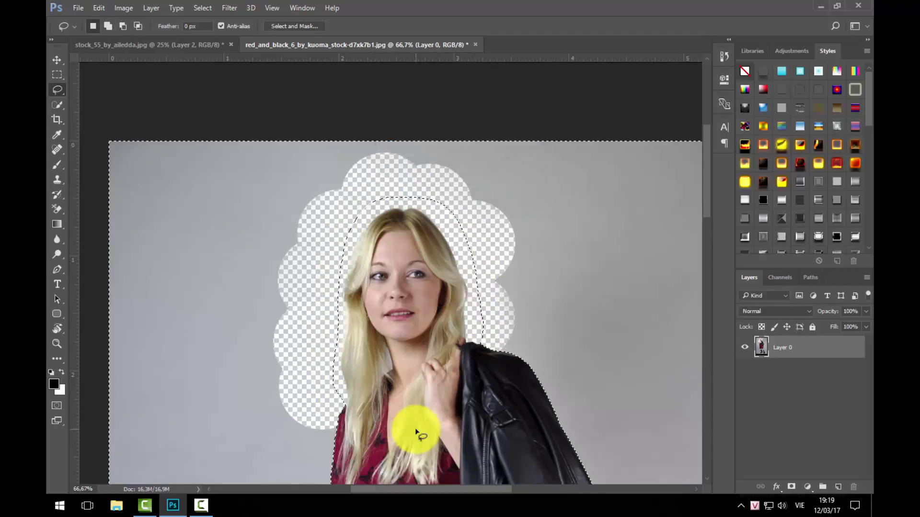
{"action": "key", "text": "Delete"}
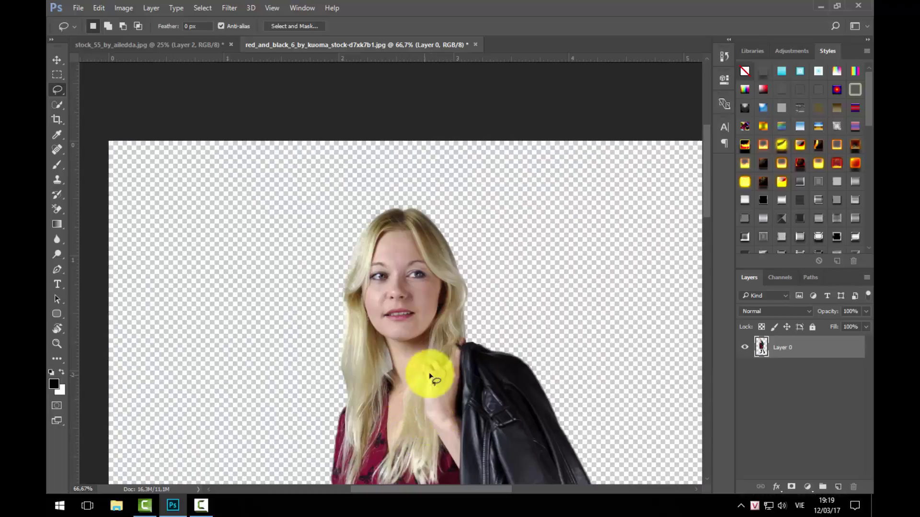
At 200% zoom, trace a closed Pen path around the gap between jacket and dress
{"action": "scroll", "coordinate": [486, 191], "scroll_direction": "down", "scroll_amount": 5}
{"action": "scroll", "coordinate": [510, 263], "scroll_direction": "down", "scroll_amount": 3}
{"action": "left_click", "coordinate": [522, 382], "text": "ctrl"}
{"action": "left_click", "coordinate": [487, 365], "text": "ctrl"}
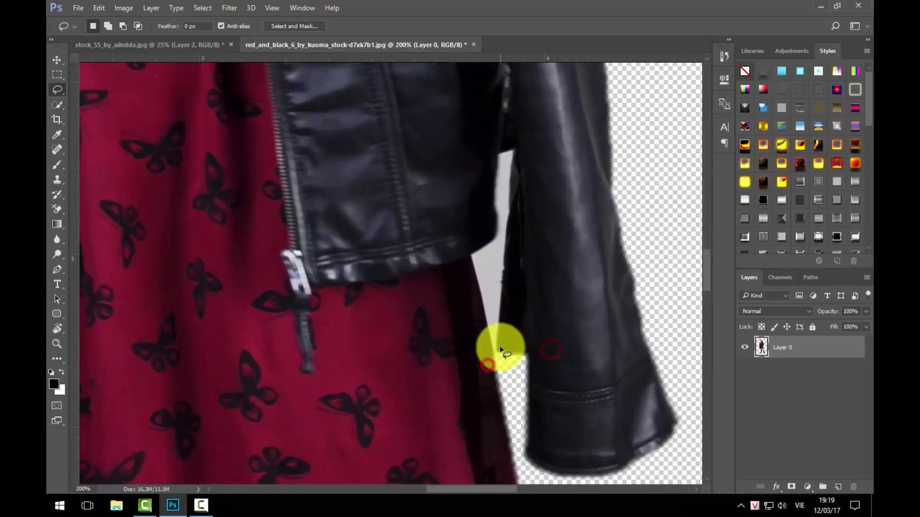
{"action": "left_click", "coordinate": [497, 355]}
{"action": "left_click", "coordinate": [504, 254]}
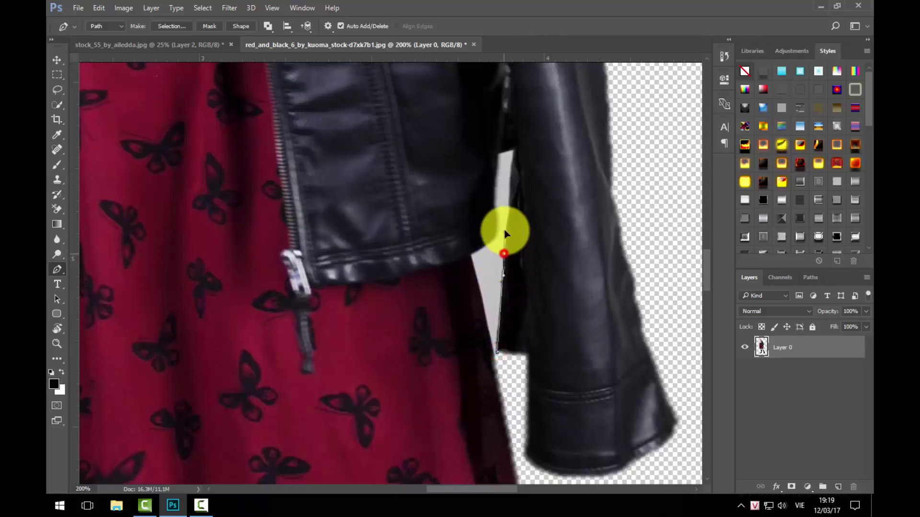
{"action": "left_click", "coordinate": [512, 199]}
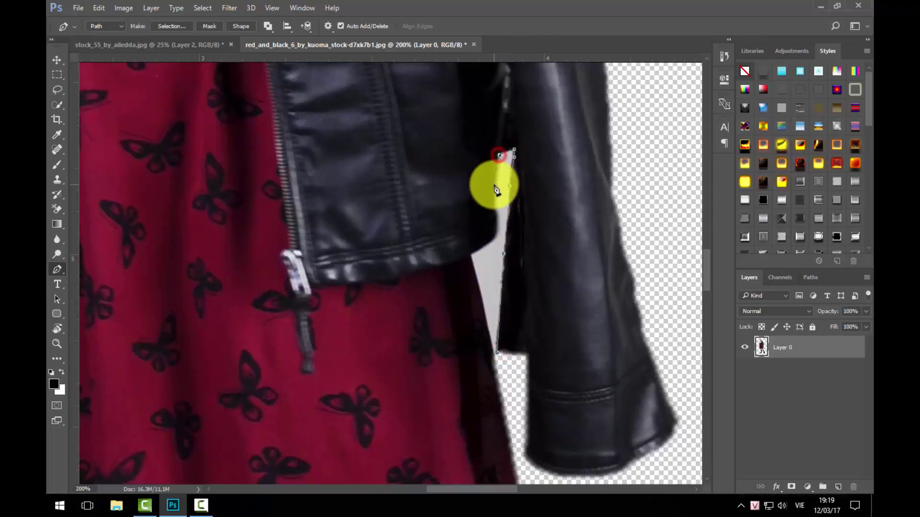
{"action": "left_click", "coordinate": [497, 216]}
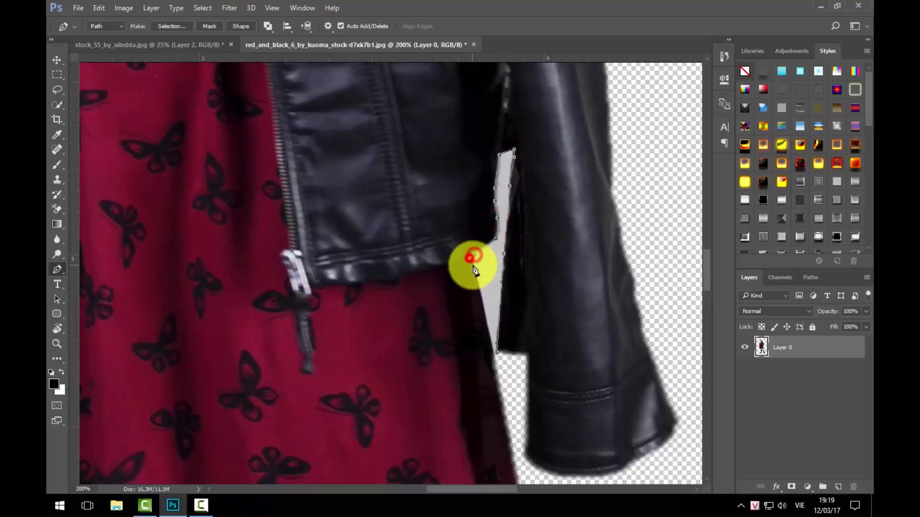
{"action": "left_click", "coordinate": [490, 339]}
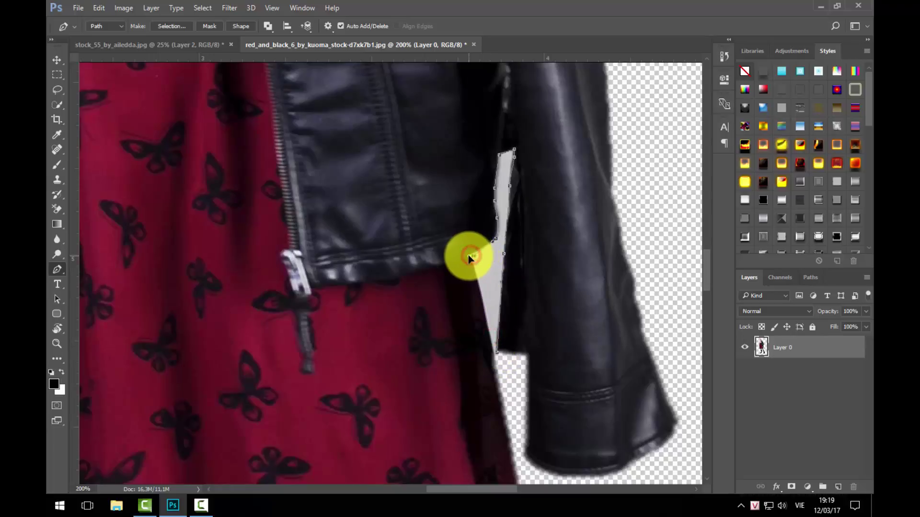
{"action": "left_click", "coordinate": [472, 256]}
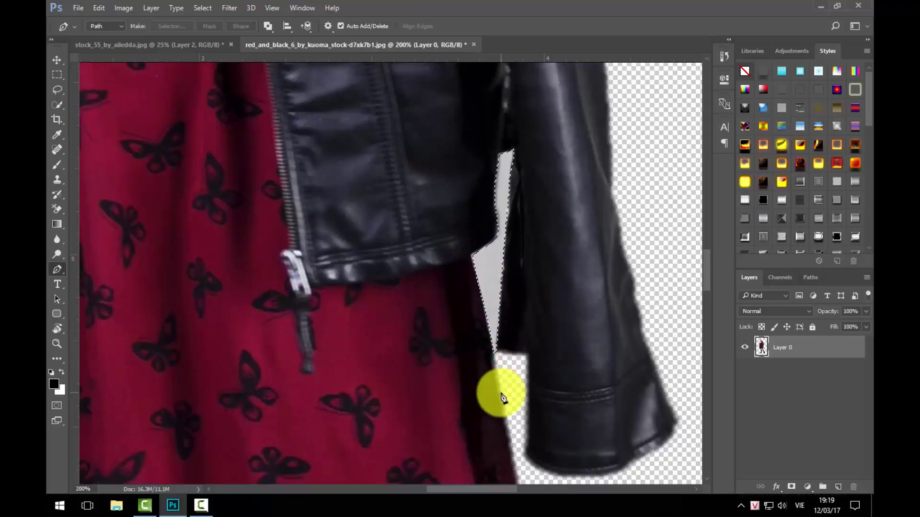
Feather the gap selection, delete the background inside it, and deselect
{"action": "key", "text": "shift+F6"}
{"action": "key", "text": "Return"}
{"action": "key", "text": "Delete"}
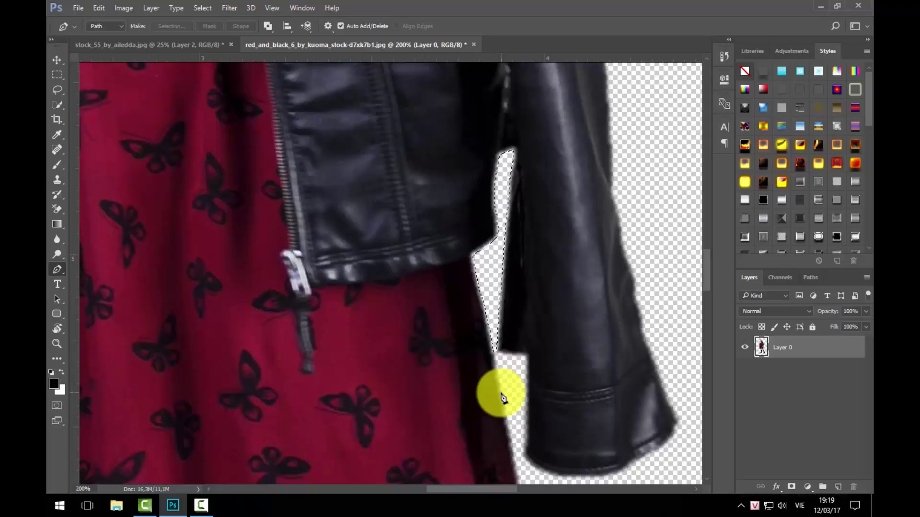
{"action": "key", "text": "ctrl+f"}
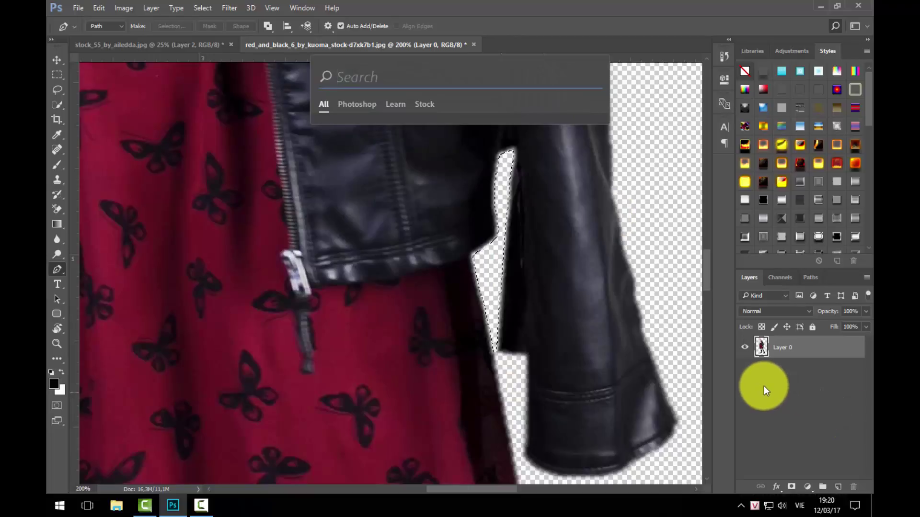
{"action": "key", "text": "ctrl+shift+s"}
Zoom out to the whole figure and reopen the original red_and_black photo
{"action": "left_click", "coordinate": [578, 366], "text": "alt"}
{"action": "left_click", "coordinate": [564, 334], "text": "alt"}
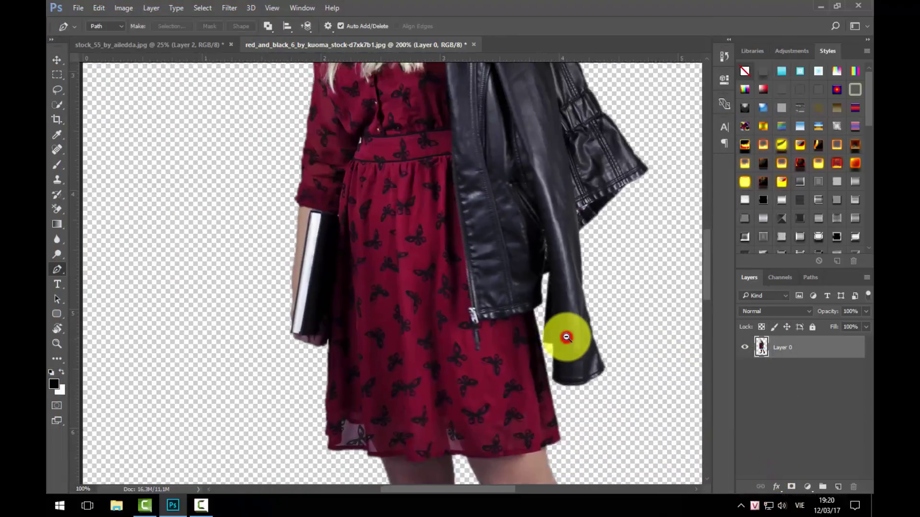
{"action": "left_click", "coordinate": [560, 307], "text": "alt"}
{"action": "left_click", "coordinate": [397, 265], "text": "alt"}
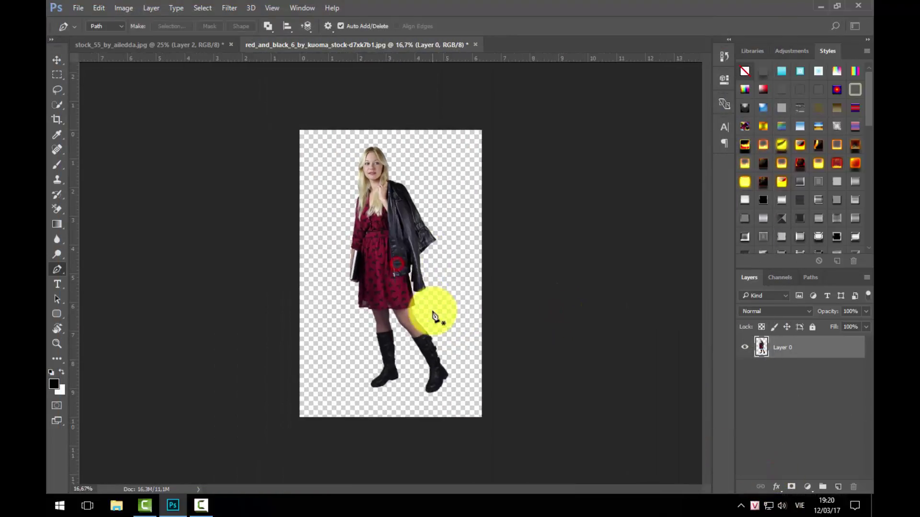
{"action": "key", "text": "ctrl+o"}
{"action": "double_click", "coordinate": [366, 107]}
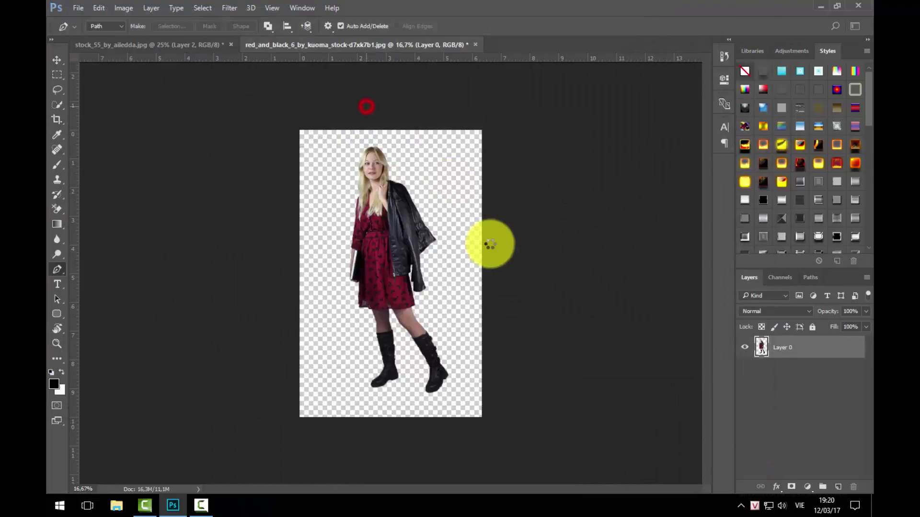
{"action": "key", "text": "Return"}
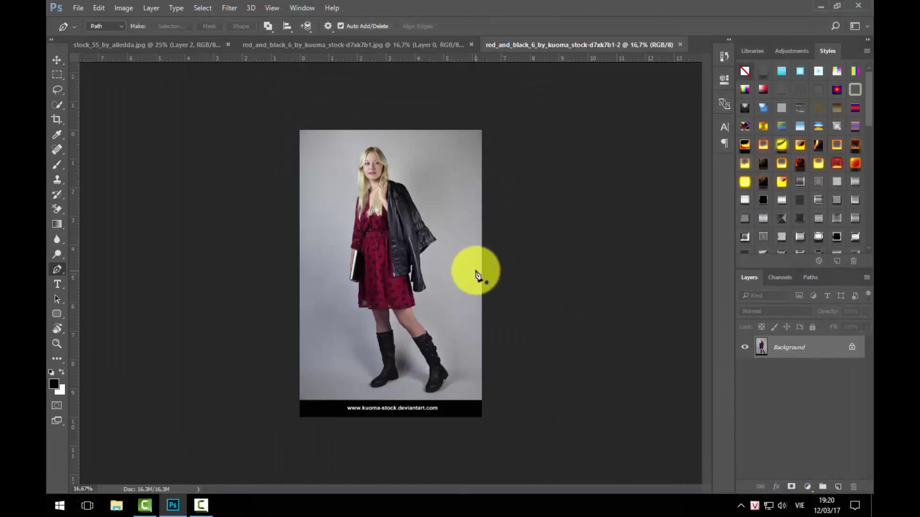
Lasso the floor around her feet, drag it into the cut-out, and close the original unsaved
{"action": "key", "text": "l"}
{"action": "left_click_drag", "start_coordinate": [493, 312], "coordinate": [511, 373]}
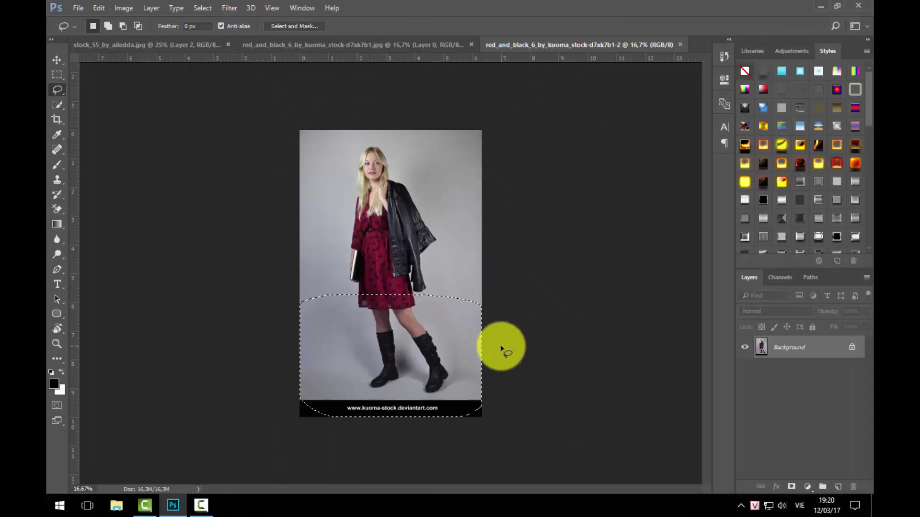
{"action": "left_click", "coordinate": [57, 60]}
{"action": "left_click_drag", "start_coordinate": [573, 39], "coordinate": [633, 103]}
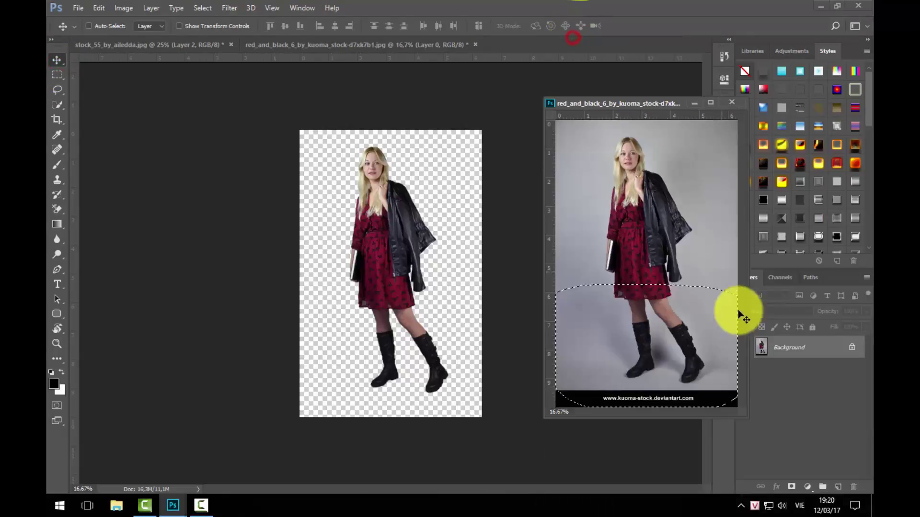
{"action": "left_click_drag", "start_coordinate": [738, 314], "coordinate": [530, 323]}
{"action": "left_click", "coordinate": [731, 102]}
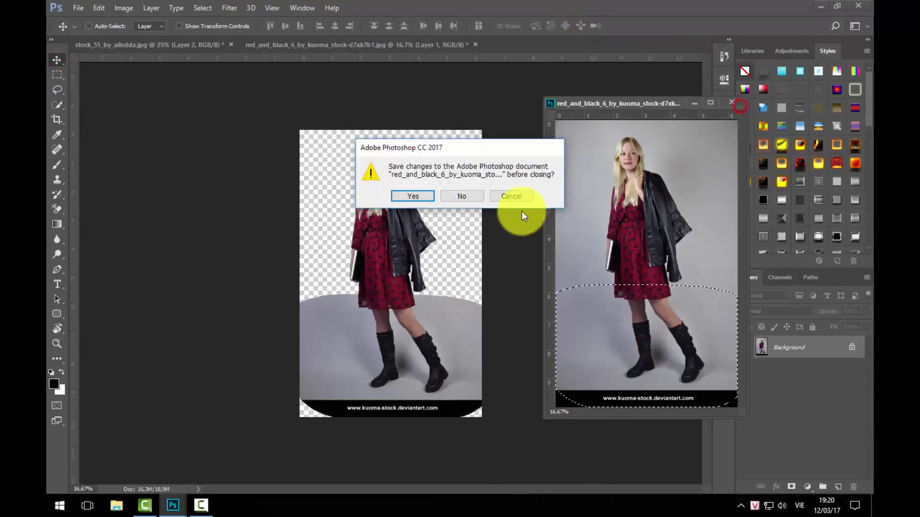
{"action": "left_click", "coordinate": [462, 196]}
Link the floor and woman layers and save the document as mau.psd
{"action": "left_click", "coordinate": [797, 370], "text": "shift"}
{"action": "left_click", "coordinate": [761, 487]}
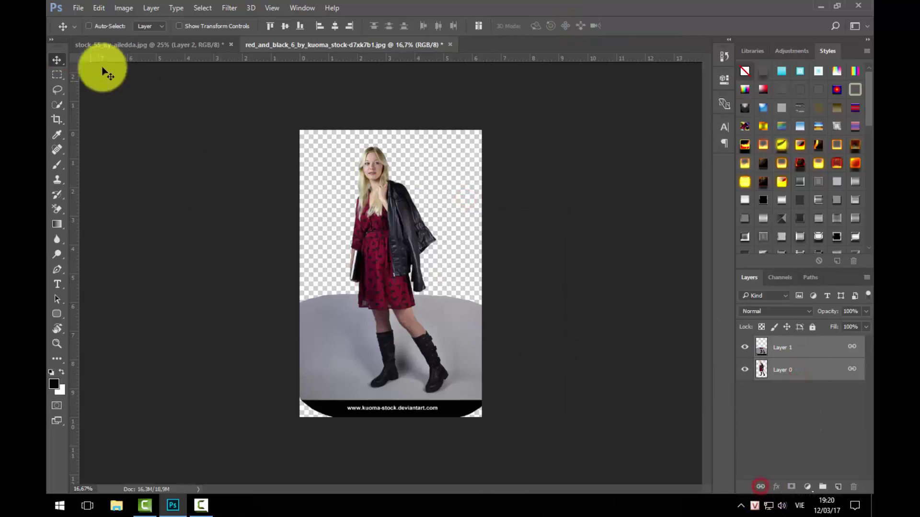
{"action": "key", "text": "ctrl+s"}
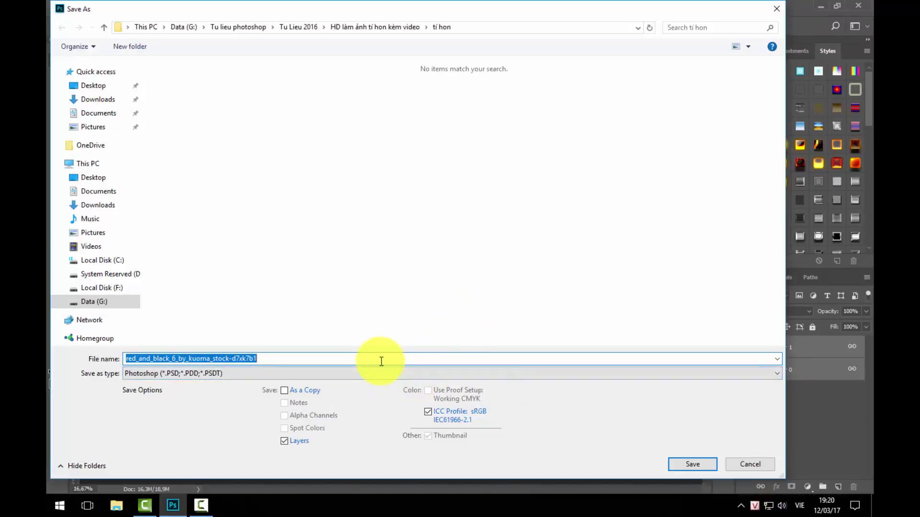
{"action": "key", "text": "Return"}
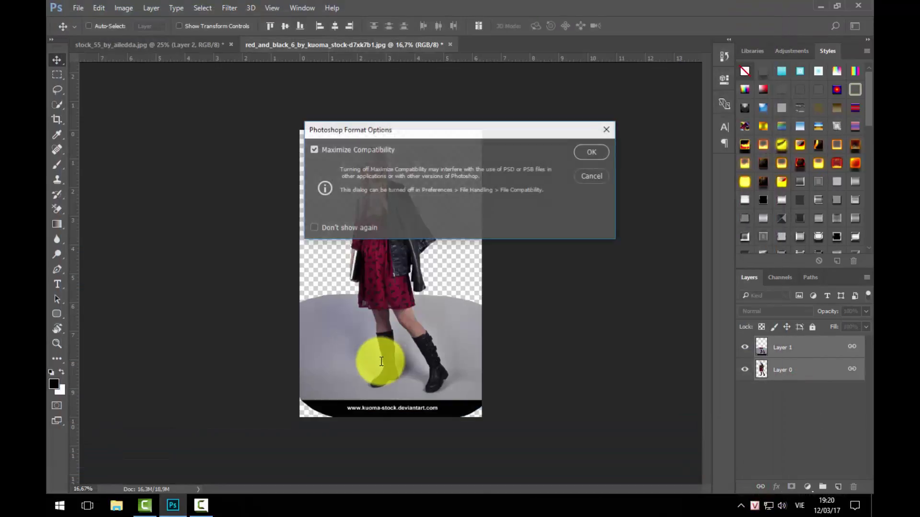
{"action": "key", "text": "Return"}
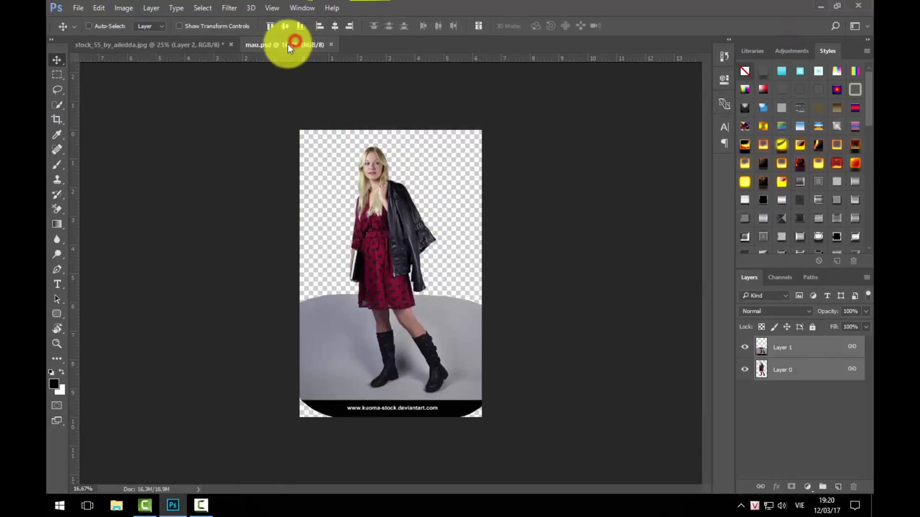
Drag mau.psd's woman and floor layers into the forest scene, scaled to a third on the asphalt
{"action": "left_click_drag", "start_coordinate": [287, 44], "coordinate": [643, 364]}
{"action": "left_click_drag", "start_coordinate": [509, 335], "coordinate": [297, 297]}
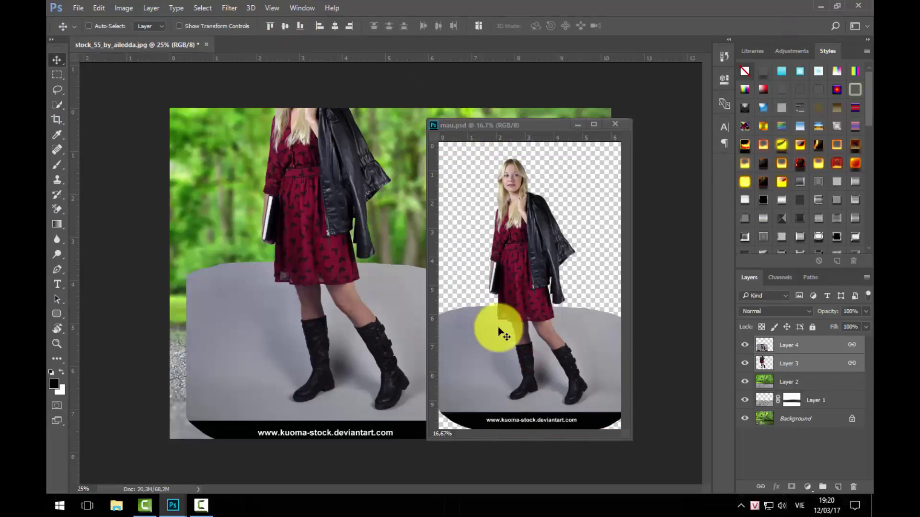
{"action": "left_click", "coordinate": [629, 124]}
{"action": "key", "text": "ctrl+t"}
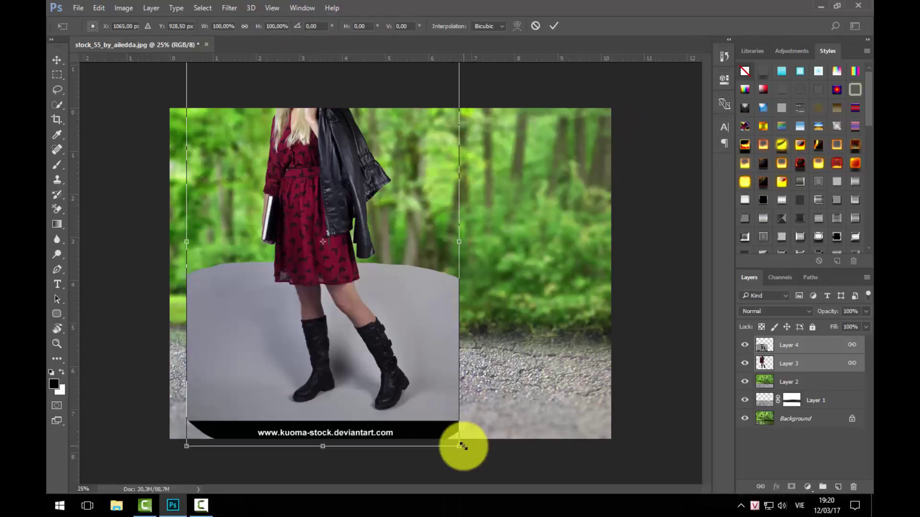
{"action": "mouse_move", "coordinate": [462, 446]}
{"action": "left_mouse_down"}
{"action": "mouse_move", "coordinate": [407, 338]}
{"action": "mouse_move", "coordinate": [387, 328]}
{"action": "left_mouse_up"}
{"action": "left_click_drag", "start_coordinate": [350, 253], "coordinate": [328, 308]}
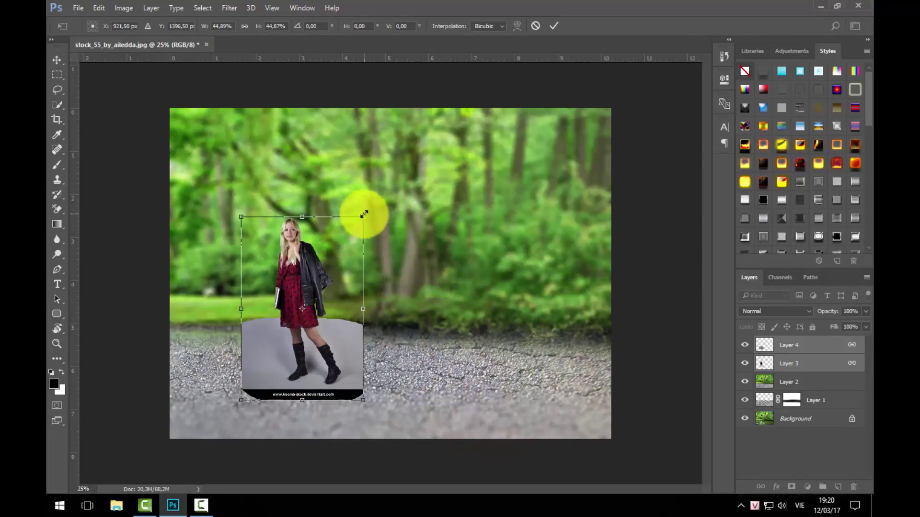
{"action": "mouse_move", "coordinate": [365, 215]}
{"action": "left_mouse_down"}
{"action": "mouse_move", "coordinate": [329, 244]}
{"action": "mouse_move", "coordinate": [313, 274]}
{"action": "left_mouse_up"}
{"action": "key", "text": "Return"}
Open the little red VW toy car photo and zoom in on it
{"action": "key", "text": "ctrl+o"}
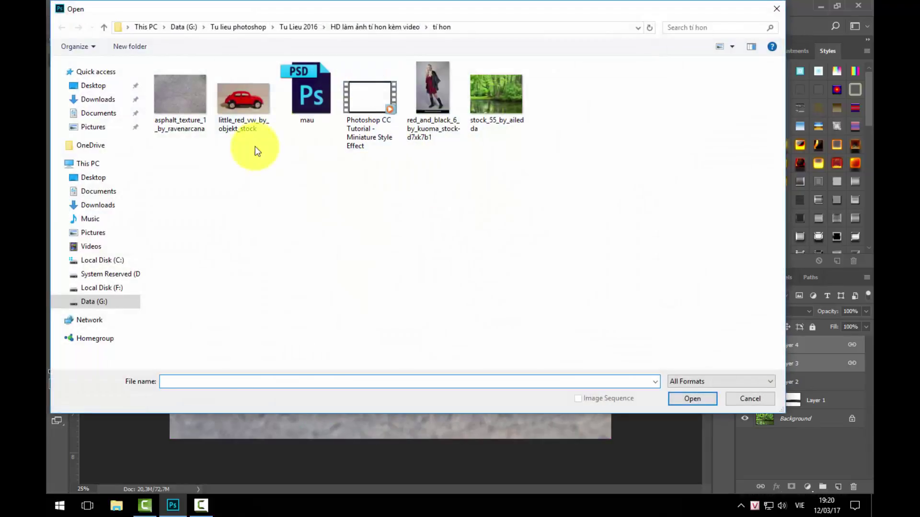
{"action": "double_click", "coordinate": [262, 107]}
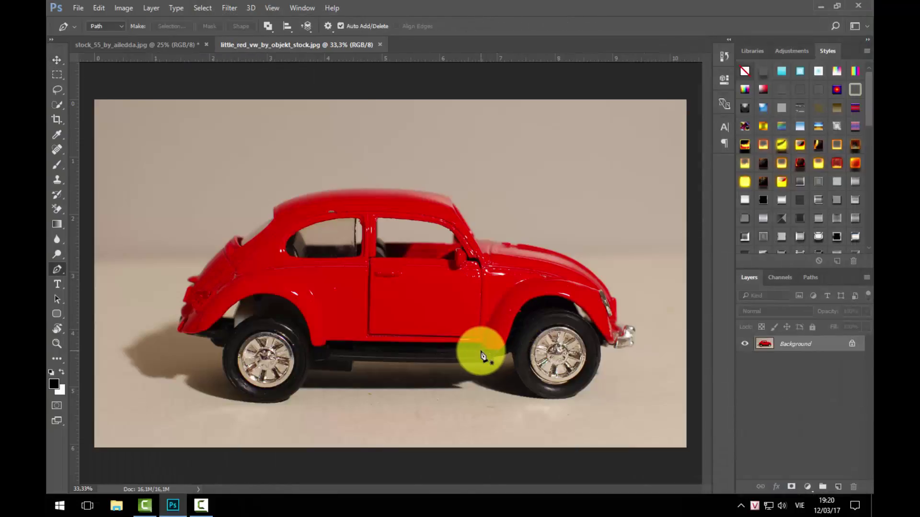
{"action": "scroll", "coordinate": [318, 366], "scroll_direction": "up", "scroll_amount": 2}
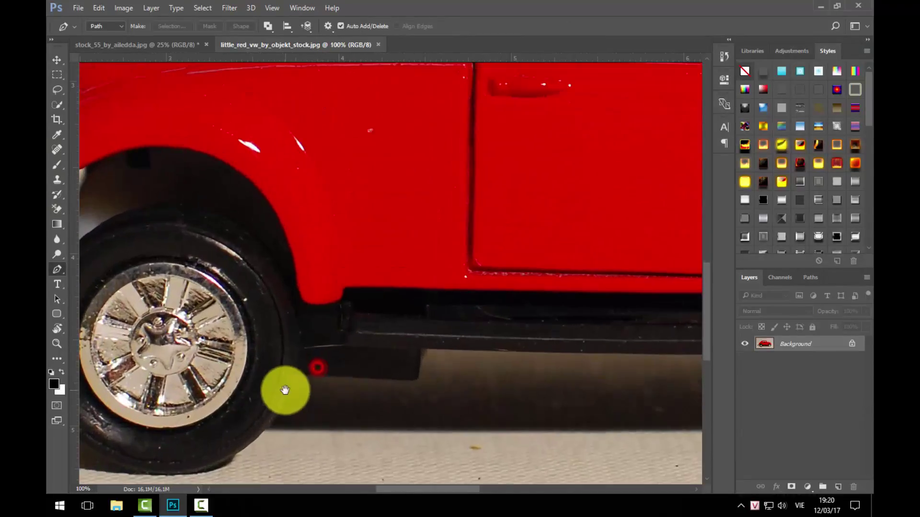
{"action": "scroll", "coordinate": [285, 389], "scroll_direction": "up", "scroll_amount": 1}
{"action": "scroll", "coordinate": [301, 347], "scroll_direction": "up", "scroll_amount": 2}
Start the pen path at the rear tyre and trace along the car's underside
{"action": "left_click", "coordinate": [336, 374]}
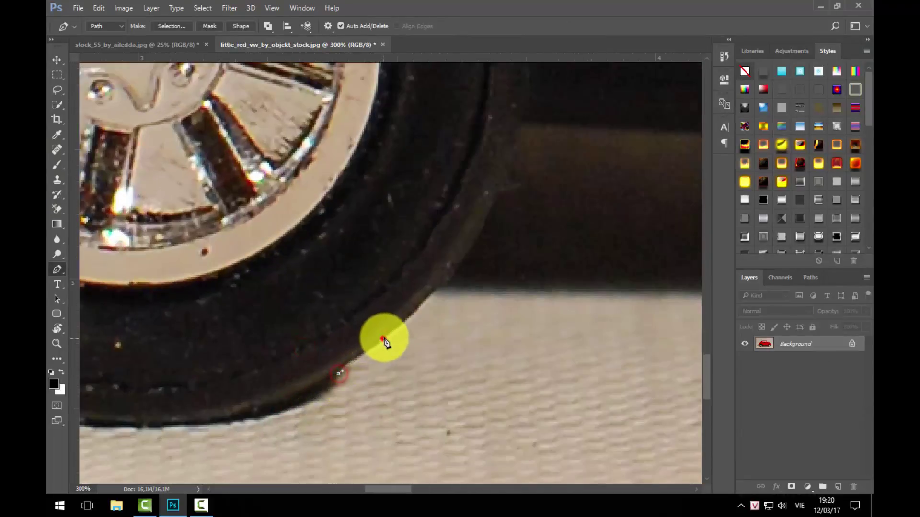
{"action": "left_click_drag", "start_coordinate": [413, 317], "coordinate": [397, 343]}
{"action": "mouse_move", "coordinate": [464, 259]}
{"action": "left_mouse_down"}
{"action": "mouse_move", "coordinate": [414, 328]}
{"action": "mouse_move", "coordinate": [433, 288]}
{"action": "left_mouse_up"}
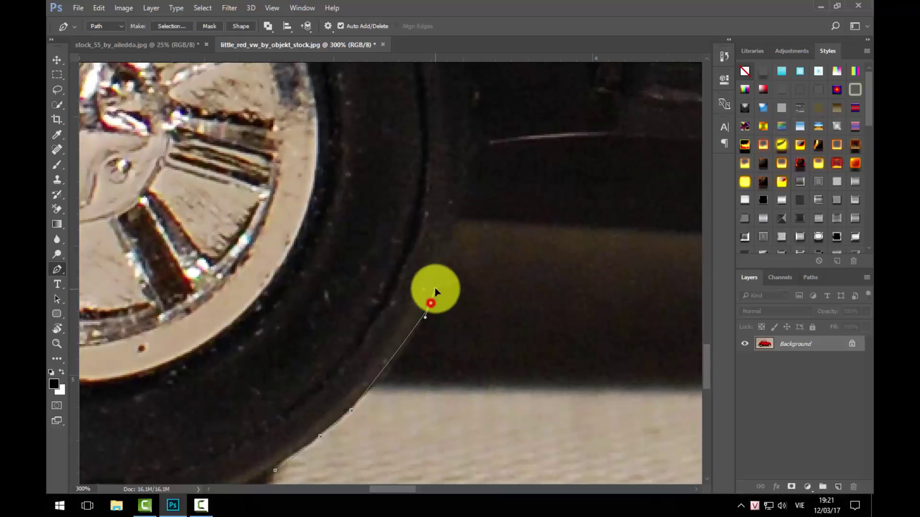
{"action": "mouse_move", "coordinate": [462, 194]}
{"action": "left_mouse_down"}
{"action": "mouse_move", "coordinate": [389, 285]}
{"action": "mouse_move", "coordinate": [402, 294]}
{"action": "left_mouse_up"}
{"action": "scroll", "coordinate": [403, 294], "scroll_direction": "down", "scroll_amount": 3}
{"action": "scroll", "coordinate": [390, 322], "scroll_direction": "up", "scroll_amount": 3}
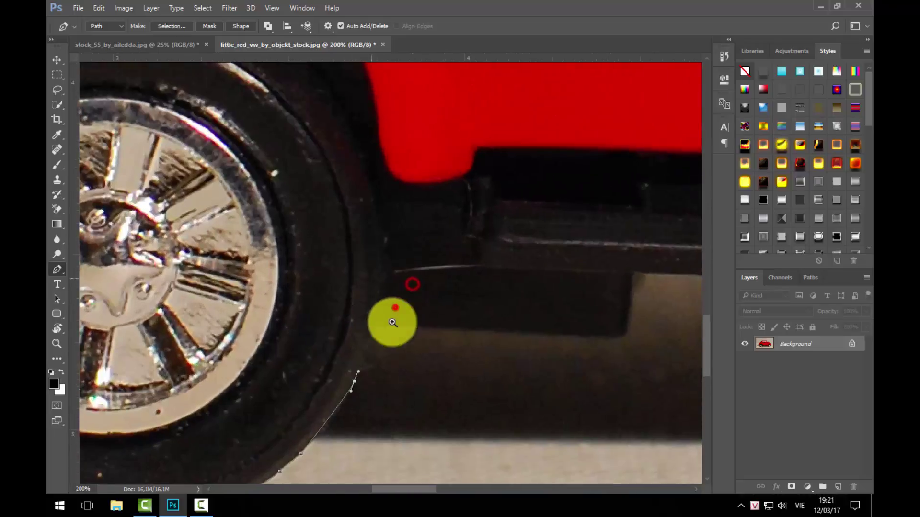
{"action": "left_click", "coordinate": [423, 334]}
{"action": "left_click_drag", "start_coordinate": [527, 343], "coordinate": [551, 343]}
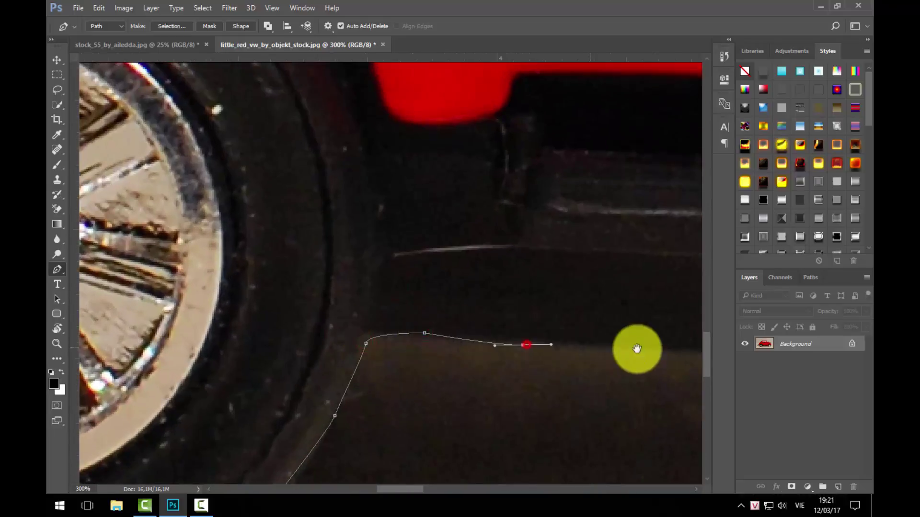
{"action": "left_click_drag", "start_coordinate": [620, 351], "coordinate": [224, 357]}
{"action": "left_click", "coordinate": [330, 334]}
{"action": "left_click", "coordinate": [340, 261]}
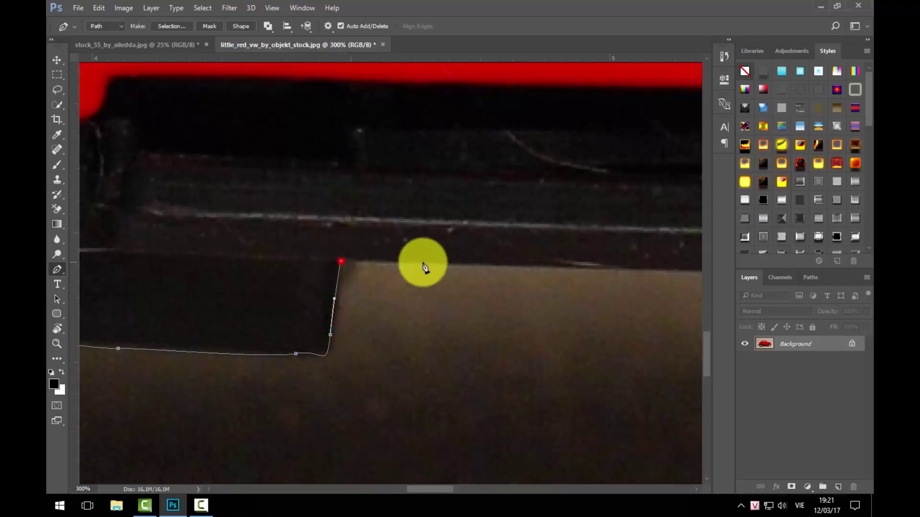
{"action": "mouse_move", "coordinate": [568, 267]}
{"action": "left_mouse_down"}
{"action": "mouse_move", "coordinate": [610, 269]}
{"action": "mouse_move", "coordinate": [213, 283]}
{"action": "left_mouse_up"}
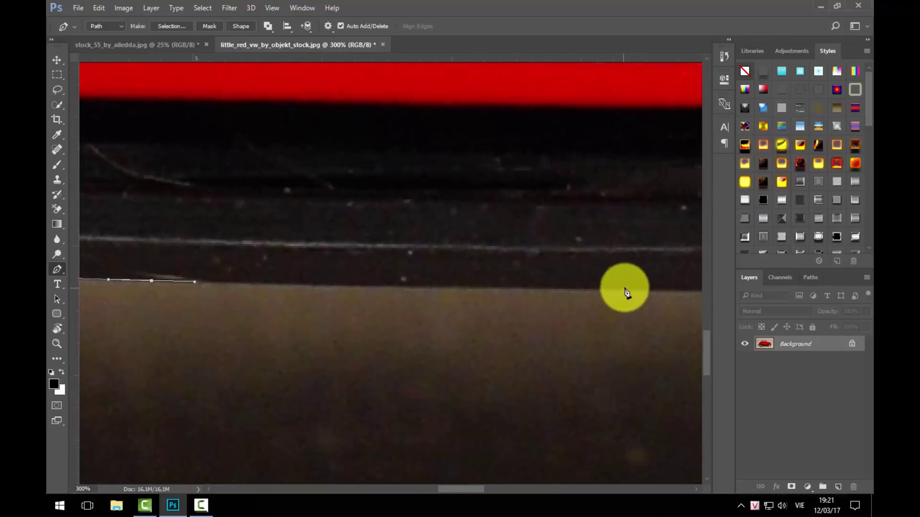
{"action": "left_click_drag", "start_coordinate": [650, 299], "coordinate": [447, 304]}
{"action": "mouse_move", "coordinate": [566, 263]}
{"action": "left_mouse_down"}
{"action": "mouse_move", "coordinate": [602, 263]}
{"action": "mouse_move", "coordinate": [361, 307]}
{"action": "left_mouse_up"}
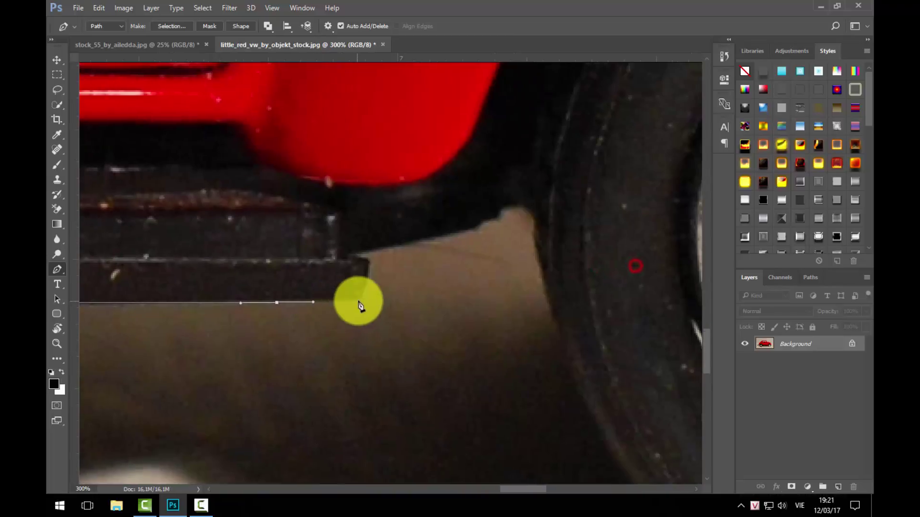
{"action": "left_click", "coordinate": [365, 253]}
{"action": "left_click_drag", "start_coordinate": [437, 237], "coordinate": [462, 229]}
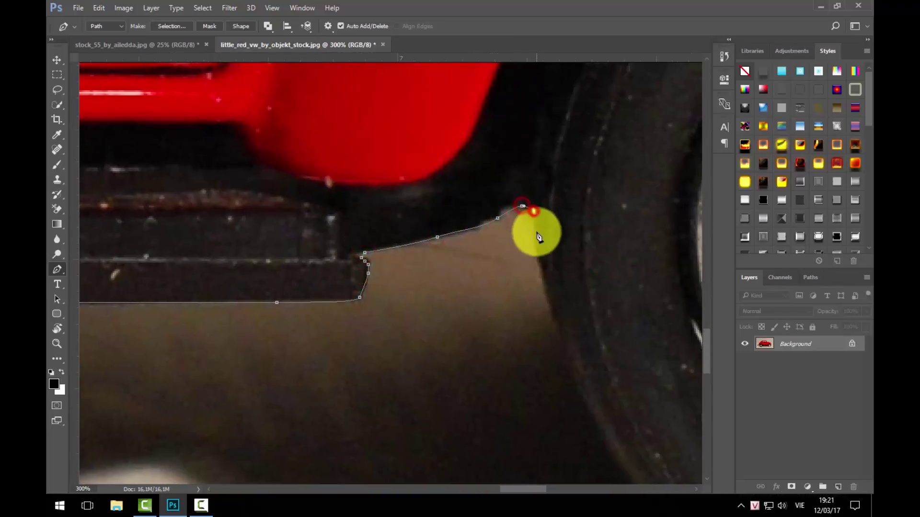
Continue the path around the front tyre's curve and lower edge
{"action": "left_click_drag", "start_coordinate": [537, 236], "coordinate": [405, 160]}
{"action": "left_click_drag", "start_coordinate": [564, 342], "coordinate": [421, 286]}
{"action": "left_click_drag", "start_coordinate": [494, 430], "coordinate": [554, 463]}
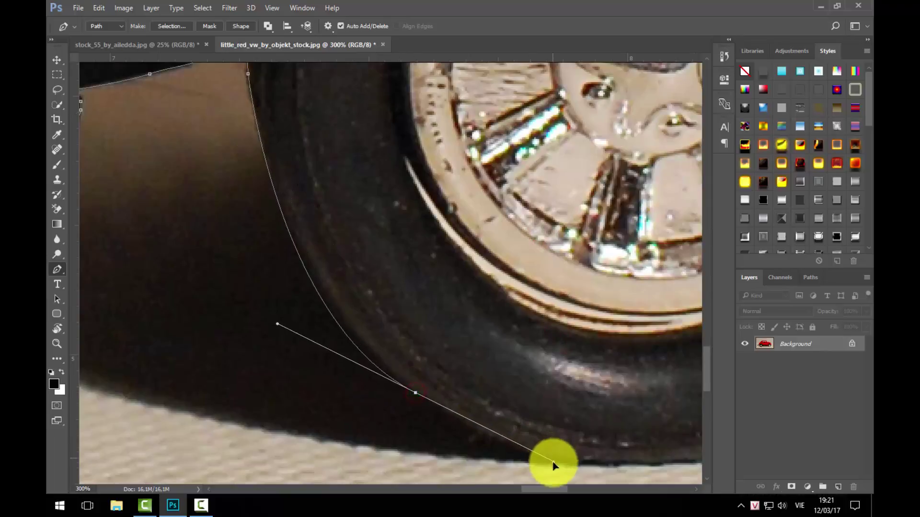
{"action": "left_click", "coordinate": [412, 392]}
{"action": "left_click_drag", "start_coordinate": [507, 444], "coordinate": [228, 302]}
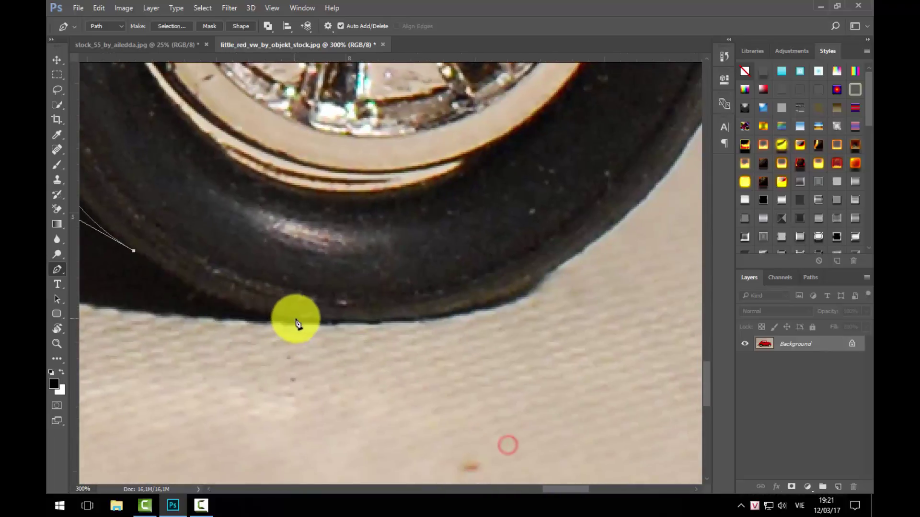
{"action": "left_click_drag", "start_coordinate": [300, 320], "coordinate": [388, 326]}
{"action": "left_click_drag", "start_coordinate": [460, 309], "coordinate": [392, 323]}
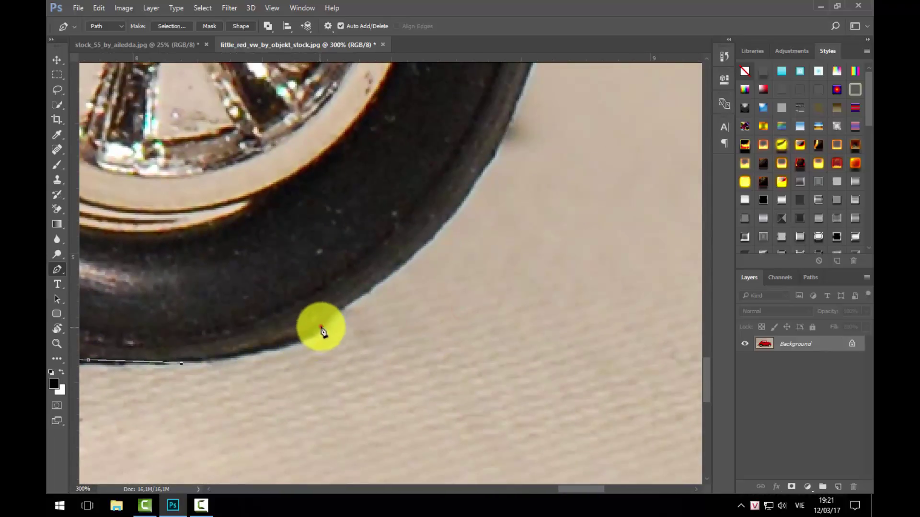
{"action": "left_click_drag", "start_coordinate": [318, 325], "coordinate": [370, 294]}
{"action": "left_click_drag", "start_coordinate": [444, 225], "coordinate": [349, 340]}
{"action": "mouse_move", "coordinate": [413, 239]}
{"action": "left_mouse_down"}
{"action": "mouse_move", "coordinate": [440, 171]}
{"action": "mouse_move", "coordinate": [456, 332]}
{"action": "mouse_move", "coordinate": [468, 366]}
{"action": "mouse_move", "coordinate": [465, 311]}
{"action": "left_mouse_up"}
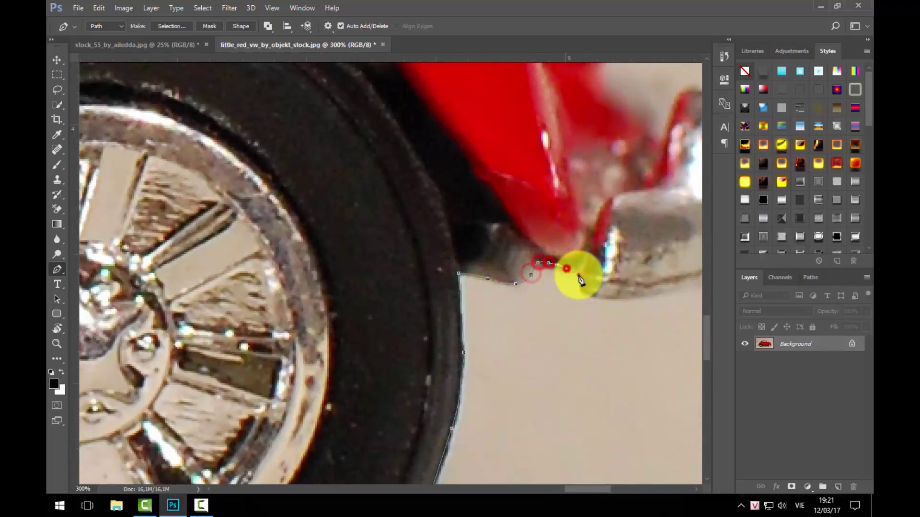
Trace the front chrome bumper and up the red fender edge
{"action": "mouse_move", "coordinate": [587, 297]}
{"action": "left_mouse_down"}
{"action": "mouse_move", "coordinate": [254, 312]}
{"action": "mouse_move", "coordinate": [384, 302]}
{"action": "mouse_move", "coordinate": [427, 267]}
{"action": "left_mouse_up"}
{"action": "mouse_move", "coordinate": [437, 181]}
{"action": "left_mouse_down"}
{"action": "mouse_move", "coordinate": [426, 139]}
{"action": "mouse_move", "coordinate": [503, 355]}
{"action": "left_mouse_up"}
{"action": "left_click_drag", "start_coordinate": [502, 302], "coordinate": [435, 281]}
{"action": "left_click_drag", "start_coordinate": [335, 245], "coordinate": [336, 229]}
{"action": "left_click_drag", "start_coordinate": [362, 261], "coordinate": [482, 469]}
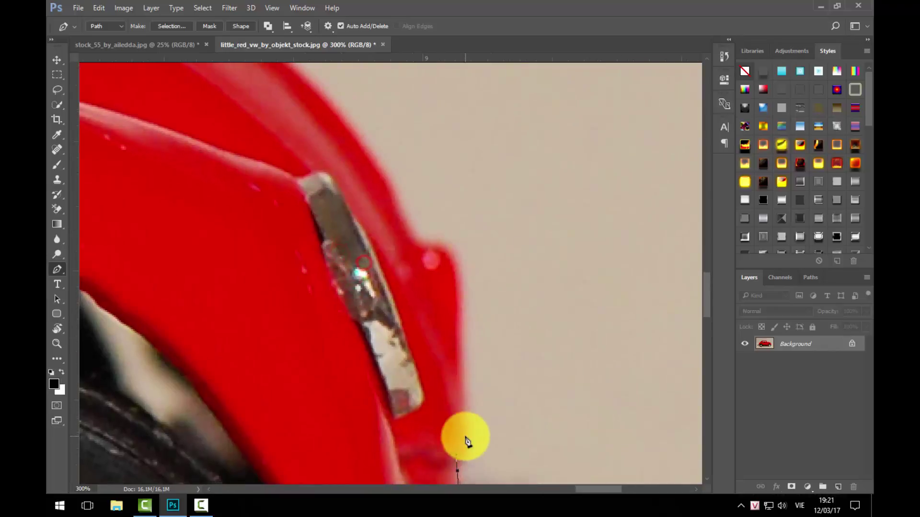
{"action": "left_click_drag", "start_coordinate": [462, 420], "coordinate": [462, 401]}
{"action": "left_click_drag", "start_coordinate": [460, 296], "coordinate": [459, 272]}
{"action": "left_click_drag", "start_coordinate": [411, 240], "coordinate": [570, 387]}
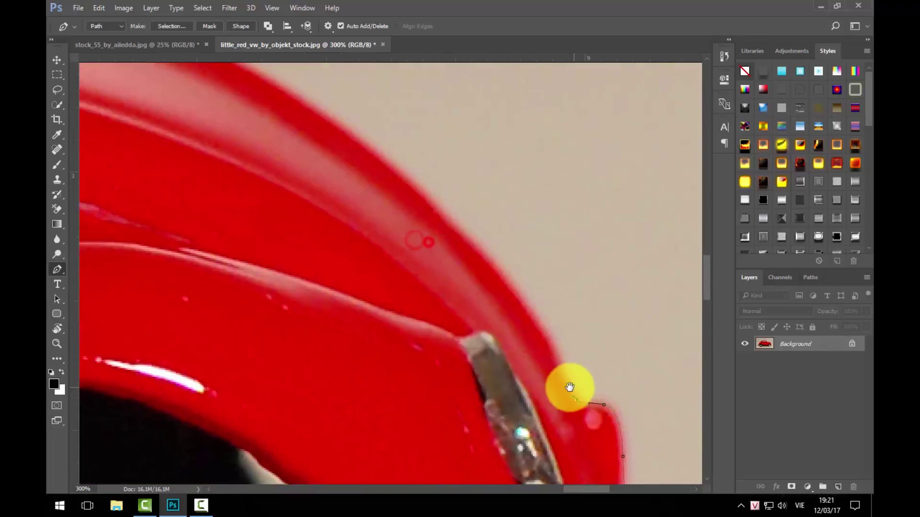
{"action": "left_click_drag", "start_coordinate": [451, 238], "coordinate": [613, 384]}
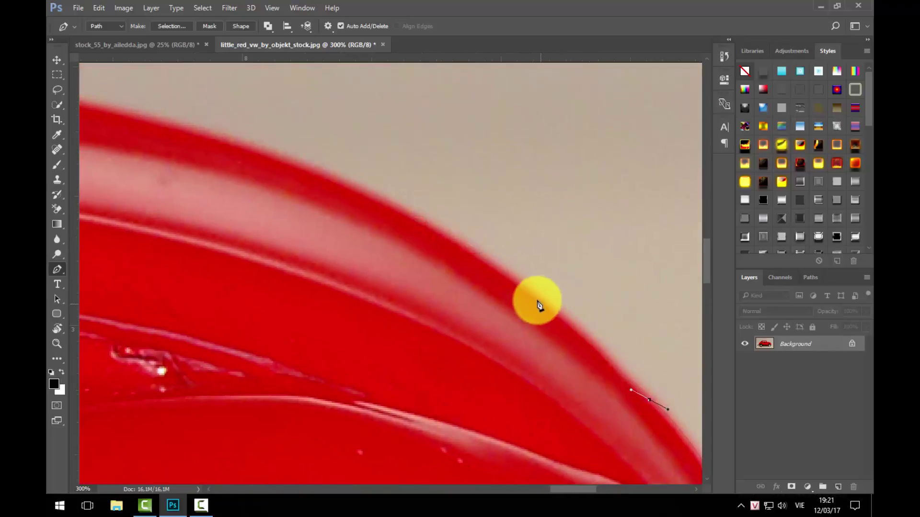
Trace along the hood edge to the windshield base and pillar
{"action": "left_click_drag", "start_coordinate": [534, 298], "coordinate": [507, 277]}
{"action": "mouse_move", "coordinate": [389, 205]}
{"action": "left_mouse_down"}
{"action": "mouse_move", "coordinate": [345, 191]}
{"action": "mouse_move", "coordinate": [602, 376]}
{"action": "left_mouse_up"}
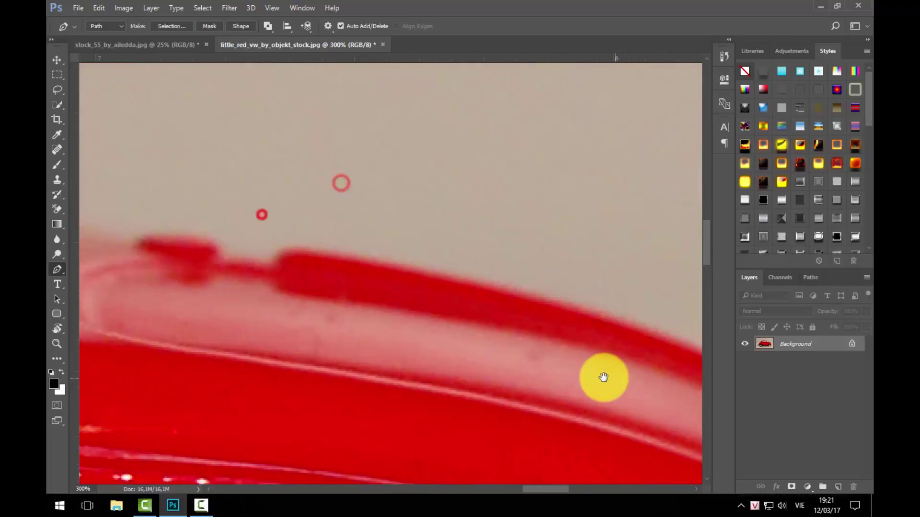
{"action": "mouse_move", "coordinate": [493, 281]}
{"action": "left_mouse_down"}
{"action": "mouse_move", "coordinate": [384, 263]}
{"action": "mouse_move", "coordinate": [431, 263]}
{"action": "left_mouse_up"}
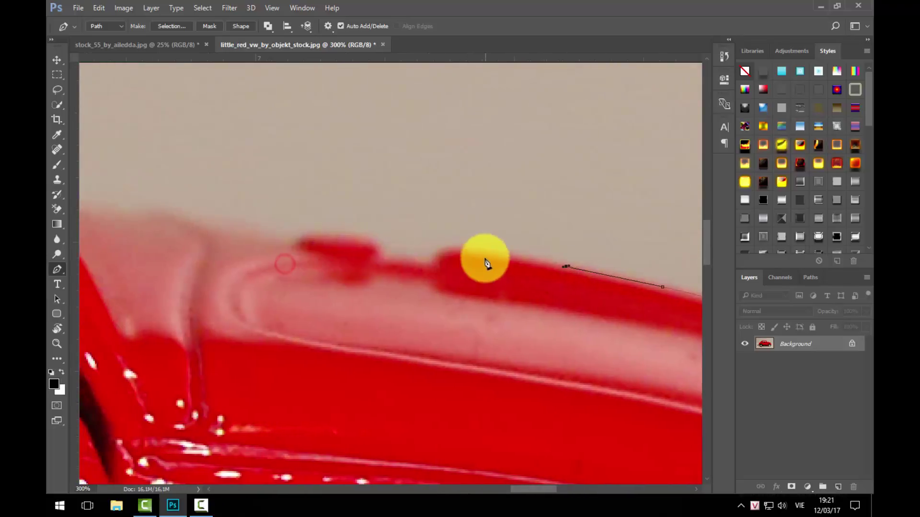
{"action": "left_click", "coordinate": [460, 247]}
{"action": "left_click", "coordinate": [428, 251]}
{"action": "left_click", "coordinate": [396, 258]}
{"action": "left_click_drag", "start_coordinate": [373, 248], "coordinate": [328, 236]}
{"action": "left_click_drag", "start_coordinate": [272, 249], "coordinate": [540, 277]}
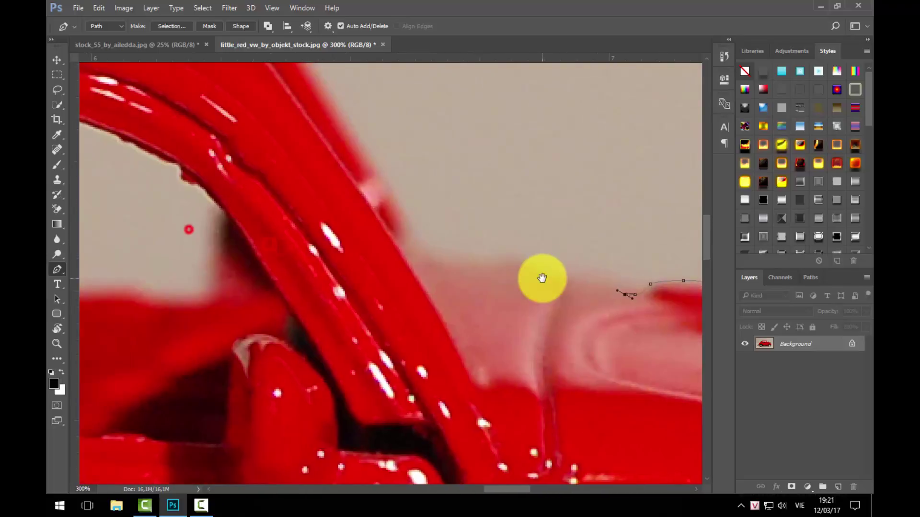
{"action": "left_click_drag", "start_coordinate": [487, 255], "coordinate": [524, 261]}
{"action": "left_click", "coordinate": [411, 226]}
{"action": "left_click_drag", "start_coordinate": [373, 173], "coordinate": [443, 274]}
Trace the roof edge back to its rear
{"action": "key", "text": "ctrl+minus"}
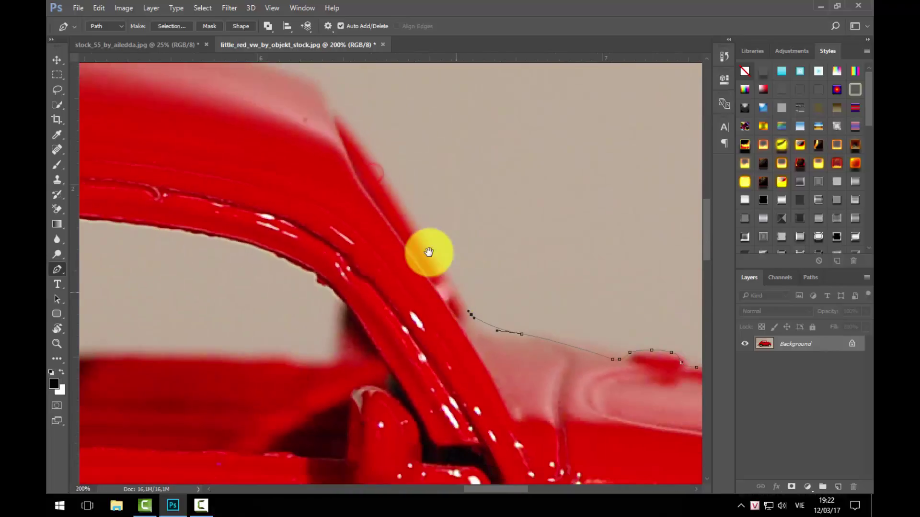
{"action": "mouse_move", "coordinate": [378, 176]}
{"action": "left_mouse_down"}
{"action": "mouse_move", "coordinate": [501, 307]}
{"action": "mouse_move", "coordinate": [635, 328]}
{"action": "left_mouse_up"}
{"action": "left_click_drag", "start_coordinate": [377, 281], "coordinate": [325, 284]}
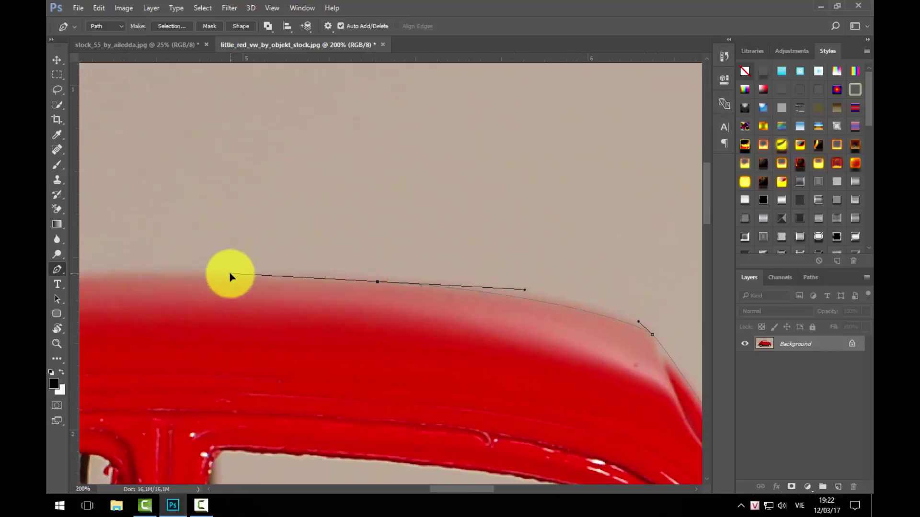
{"action": "left_click_drag", "start_coordinate": [230, 277], "coordinate": [563, 261]}
{"action": "left_click_drag", "start_coordinate": [256, 272], "coordinate": [163, 294]}
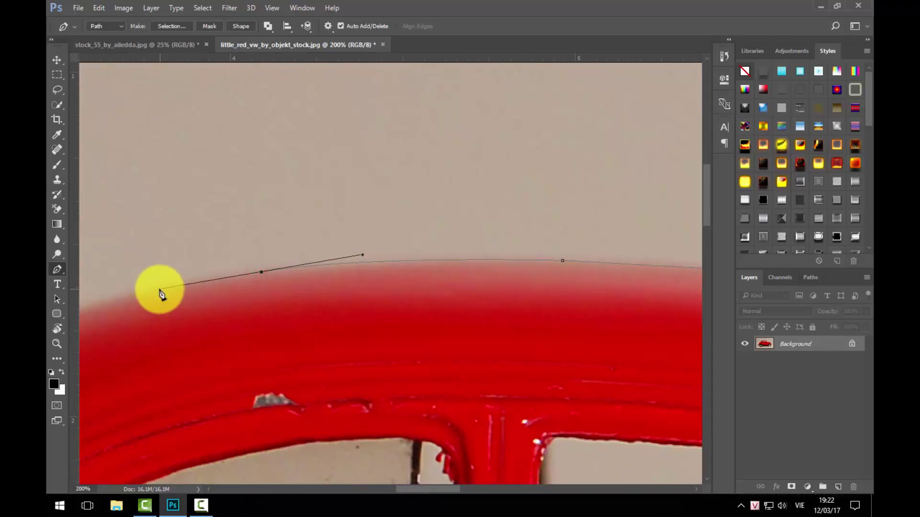
{"action": "left_click_drag", "start_coordinate": [244, 308], "coordinate": [514, 277]}
{"action": "left_click_drag", "start_coordinate": [333, 303], "coordinate": [302, 327]}
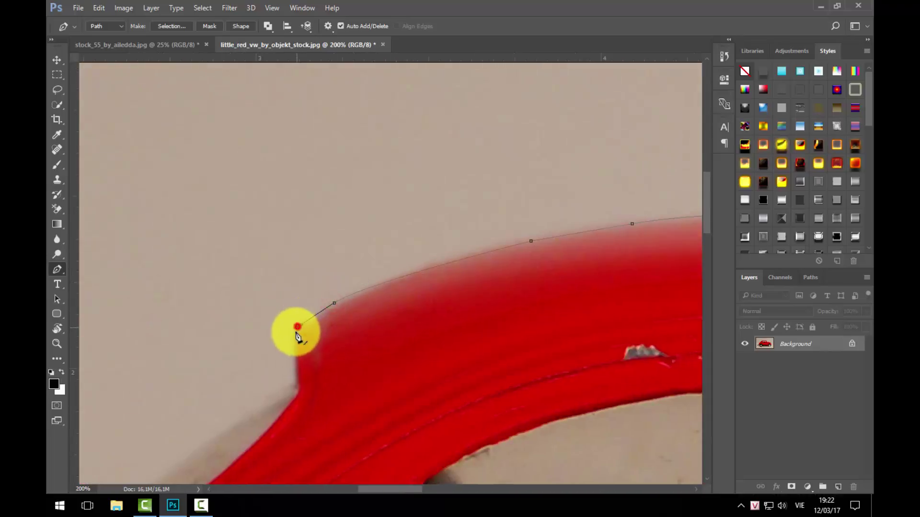
{"action": "mouse_move", "coordinate": [295, 378]}
{"action": "left_mouse_down"}
{"action": "mouse_move", "coordinate": [523, 236]}
{"action": "mouse_move", "coordinate": [551, 247]}
{"action": "mouse_move", "coordinate": [469, 288]}
{"action": "mouse_move", "coordinate": [623, 232]}
{"action": "left_mouse_up"}
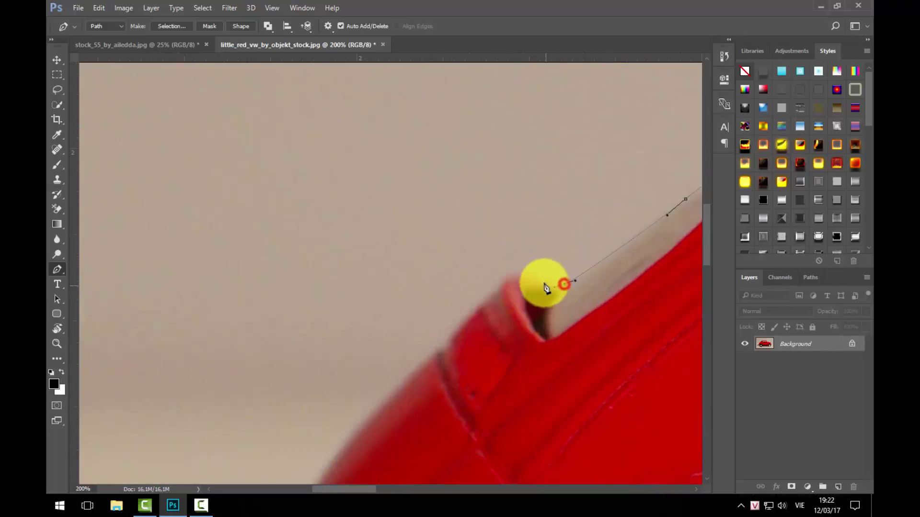
Trace down the car's rear and rear tyre bottom, closing the path at the first anchor
{"action": "left_click_drag", "start_coordinate": [534, 293], "coordinate": [559, 273]}
{"action": "left_click_drag", "start_coordinate": [503, 311], "coordinate": [472, 338]}
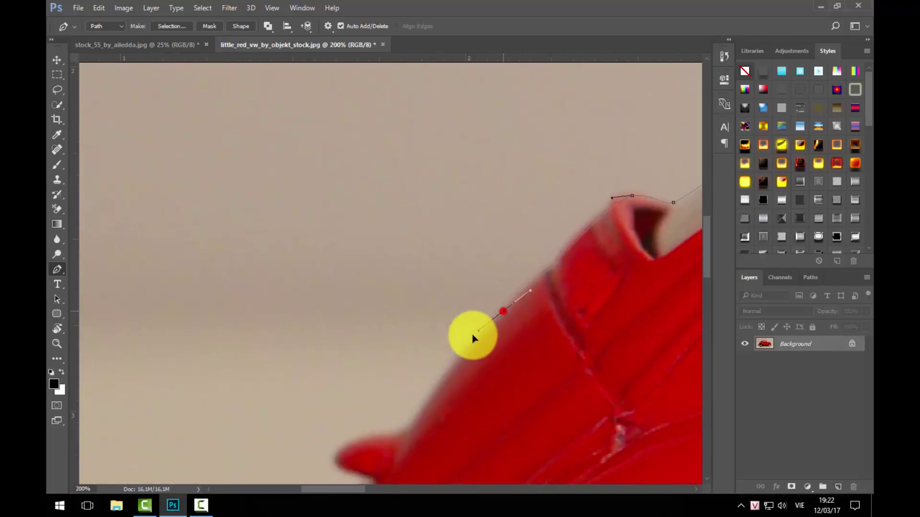
{"action": "mouse_move", "coordinate": [446, 380]}
{"action": "left_mouse_down"}
{"action": "mouse_move", "coordinate": [554, 282]}
{"action": "mouse_move", "coordinate": [546, 291]}
{"action": "left_mouse_up"}
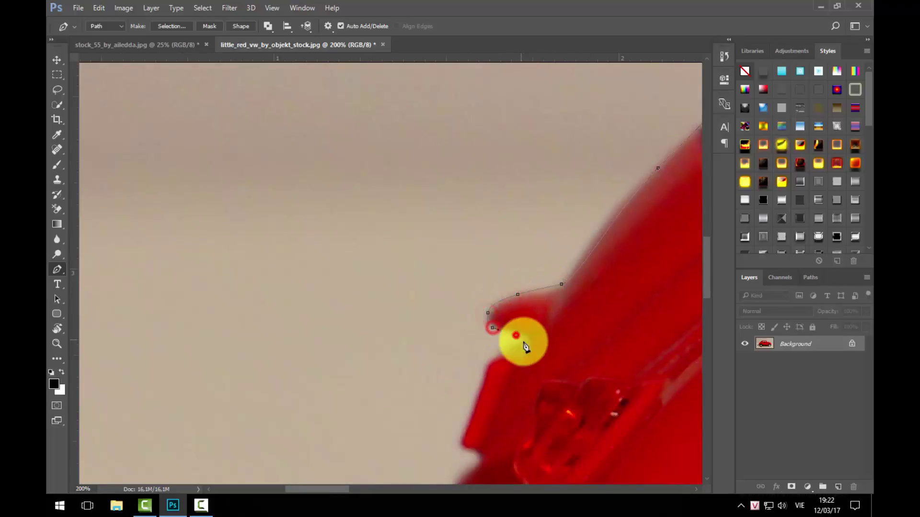
{"action": "mouse_move", "coordinate": [520, 364]}
{"action": "left_mouse_down"}
{"action": "mouse_move", "coordinate": [595, 235]}
{"action": "mouse_move", "coordinate": [553, 250]}
{"action": "left_mouse_up"}
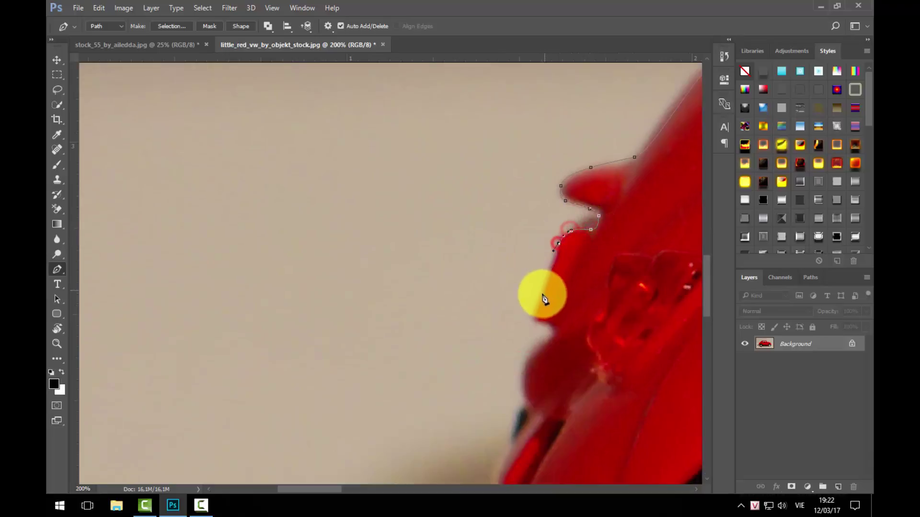
{"action": "left_click_drag", "start_coordinate": [559, 341], "coordinate": [640, 166]}
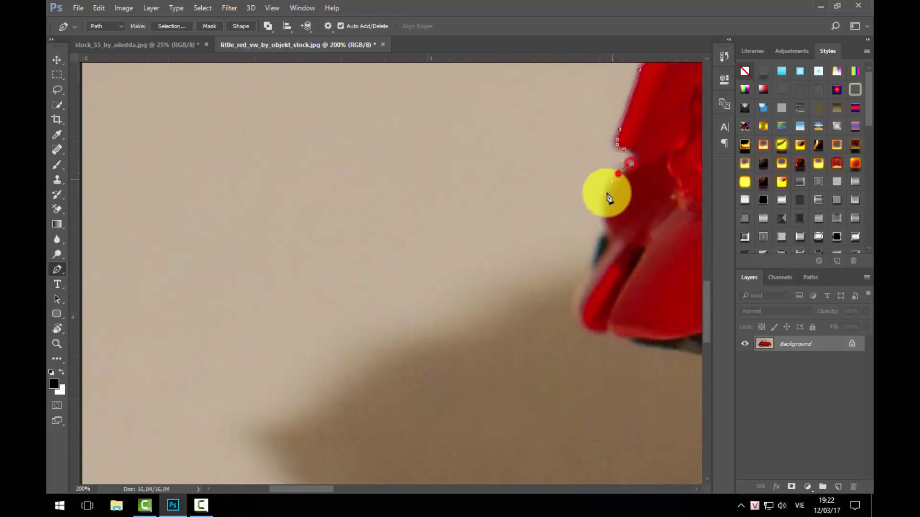
{"action": "left_click_drag", "start_coordinate": [591, 284], "coordinate": [525, 175]}
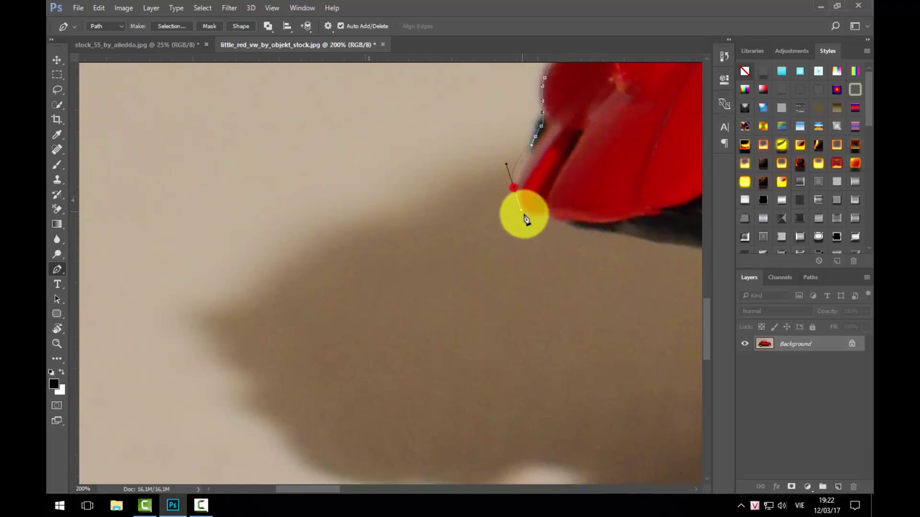
{"action": "left_click_drag", "start_coordinate": [566, 229], "coordinate": [310, 187]}
{"action": "left_click_drag", "start_coordinate": [378, 197], "coordinate": [391, 197]}
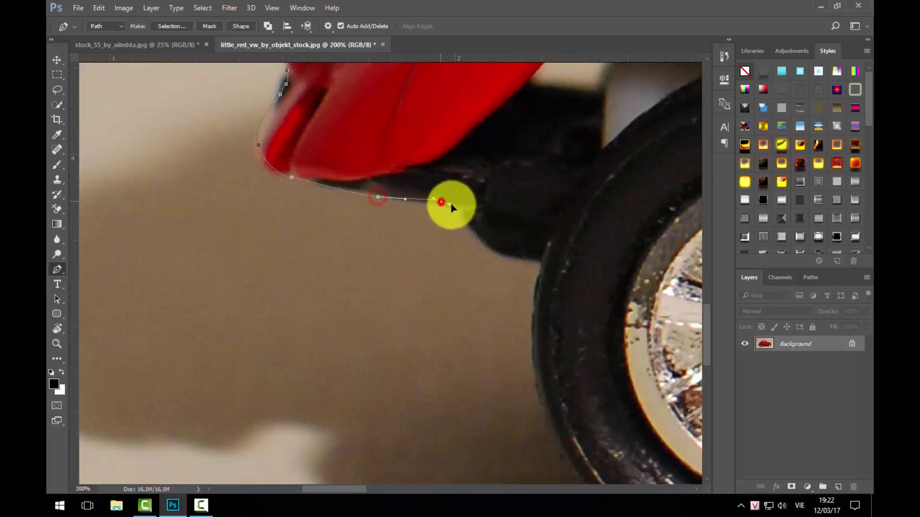
{"action": "left_click_drag", "start_coordinate": [484, 246], "coordinate": [363, 117]}
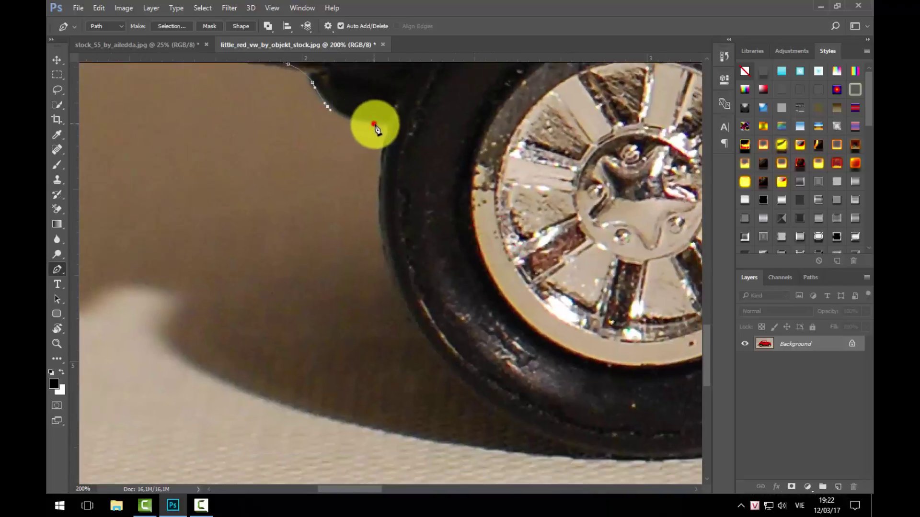
{"action": "left_click_drag", "start_coordinate": [379, 187], "coordinate": [405, 128]}
{"action": "mouse_move", "coordinate": [412, 205]}
{"action": "left_mouse_down"}
{"action": "mouse_move", "coordinate": [437, 259]}
{"action": "mouse_move", "coordinate": [220, 166]}
{"action": "left_mouse_up"}
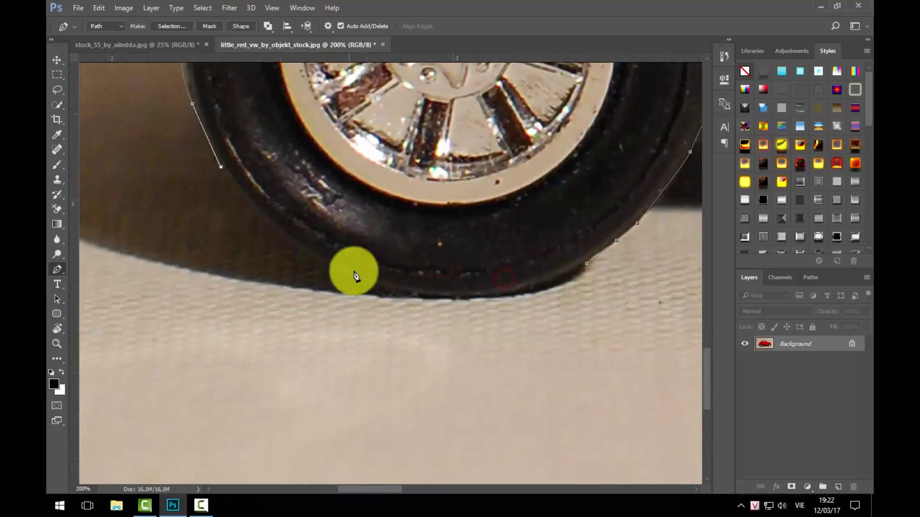
{"action": "mouse_move", "coordinate": [369, 281]}
{"action": "left_mouse_down"}
{"action": "mouse_move", "coordinate": [459, 304]}
{"action": "mouse_move", "coordinate": [509, 297]}
{"action": "left_mouse_up"}
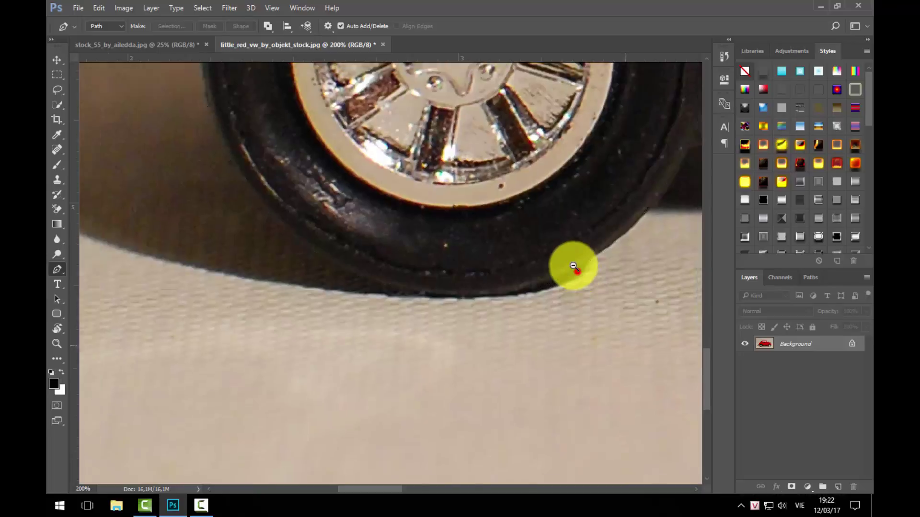
{"action": "left_click", "coordinate": [585, 264]}
{"action": "key", "text": "ctrl+minus"}
{"action": "key", "text": "ctrl+minus"}
Invert the car selection, feather it, and delete the background around the car
{"action": "key", "text": "ctrl+Return"}
{"action": "left_click", "coordinate": [443, 232]}
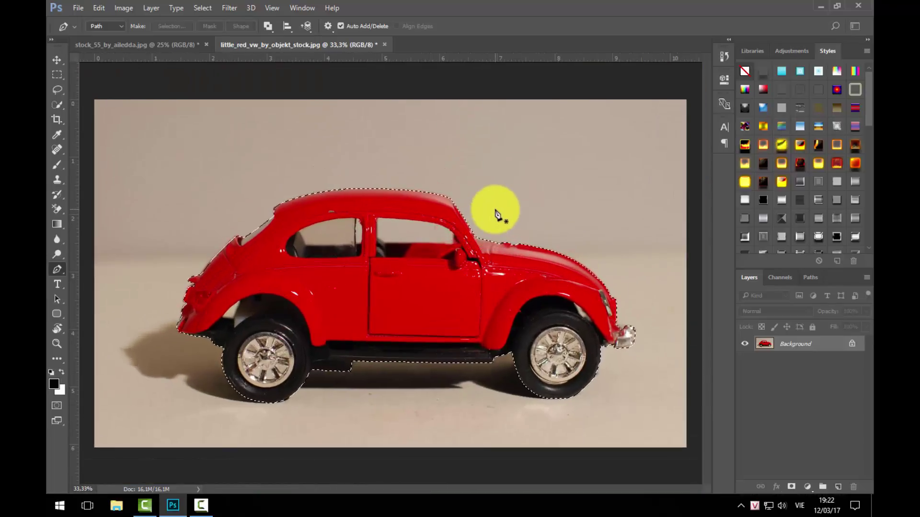
{"action": "key", "text": "ctrl+shift+i"}
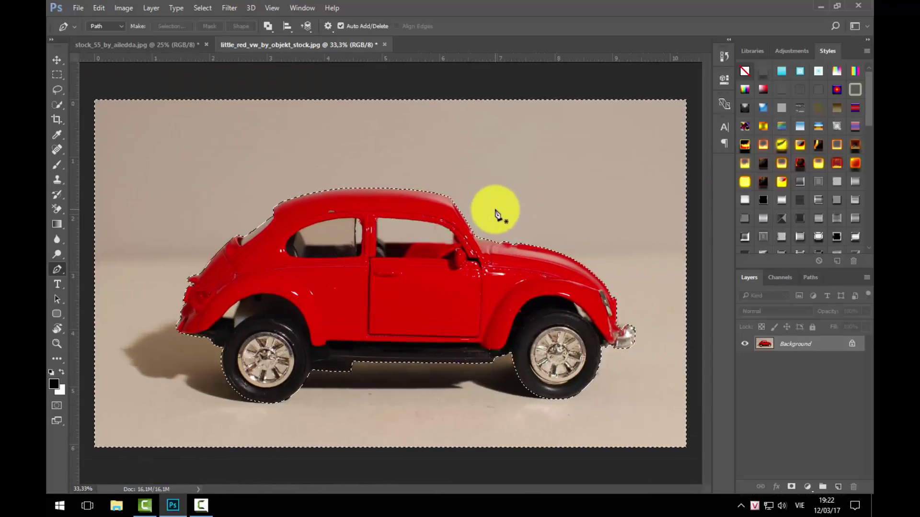
{"action": "key", "text": "shift+F6"}
{"action": "key", "text": "Return"}
{"action": "key", "text": "e"}
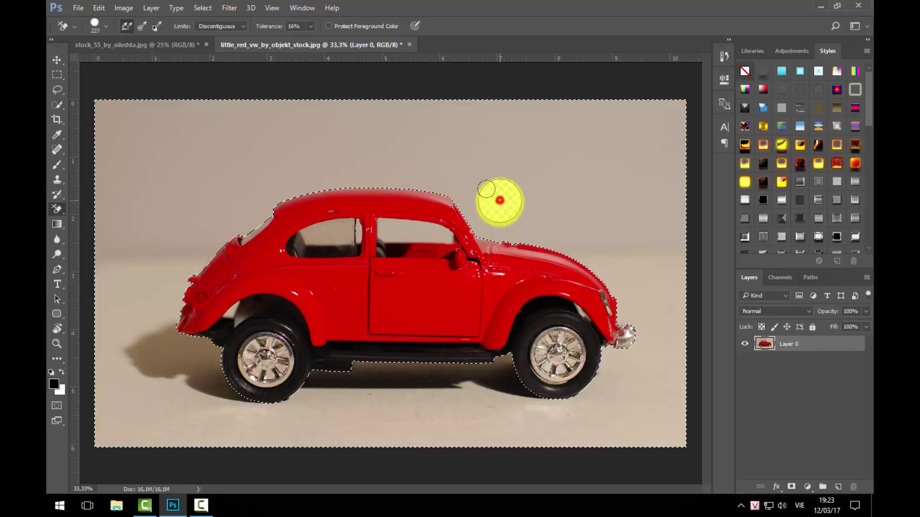
{"action": "left_click", "coordinate": [498, 196]}
{"action": "key", "text": "Delete"}
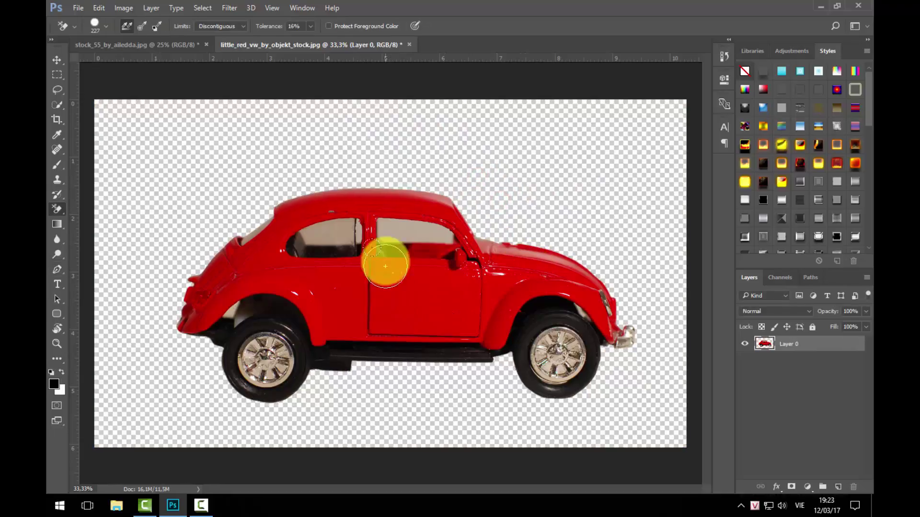
{"action": "key", "text": "ctrl+minus"}
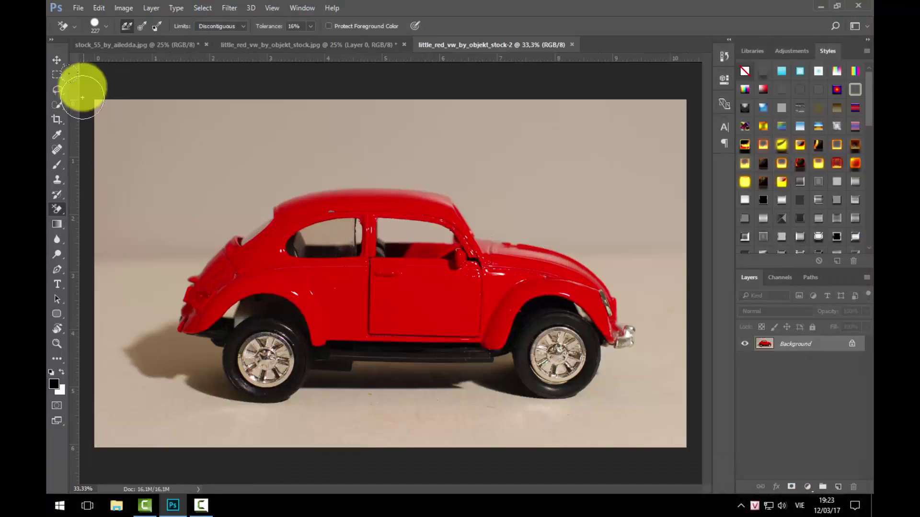
Lasso the car with its tabletop shadow and drag it into little_red_vw_by_objekt_stock.jpg
{"action": "left_click", "coordinate": [57, 91]}
{"action": "left_click_drag", "start_coordinate": [650, 264], "coordinate": [784, 436]}
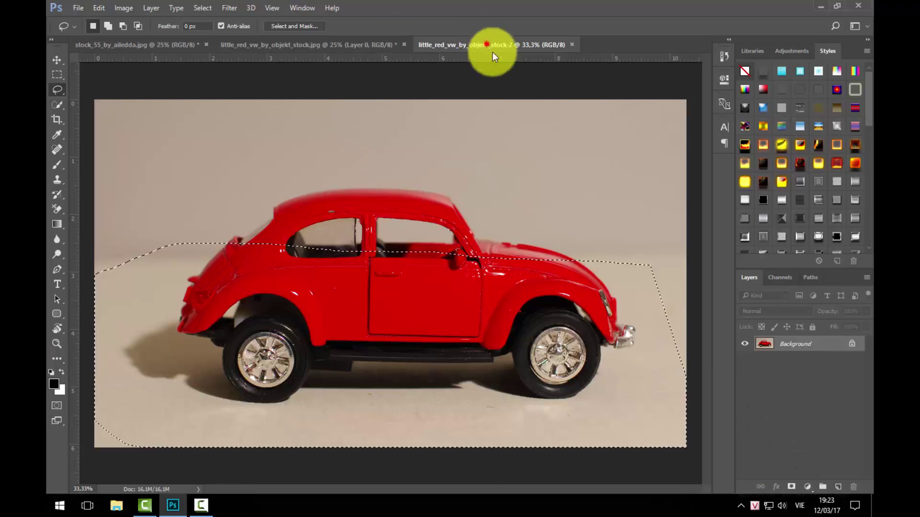
{"action": "left_click_drag", "start_coordinate": [492, 45], "coordinate": [541, 104]}
{"action": "left_click", "coordinate": [56, 60]}
{"action": "left_click_drag", "start_coordinate": [453, 305], "coordinate": [361, 306]}
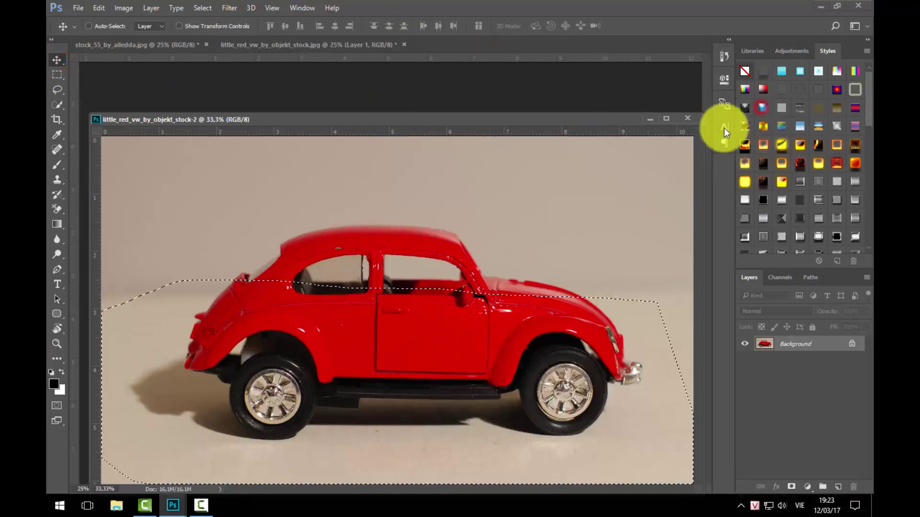
Close the stock-2 copy without saving changes
{"action": "left_click", "coordinate": [692, 117]}
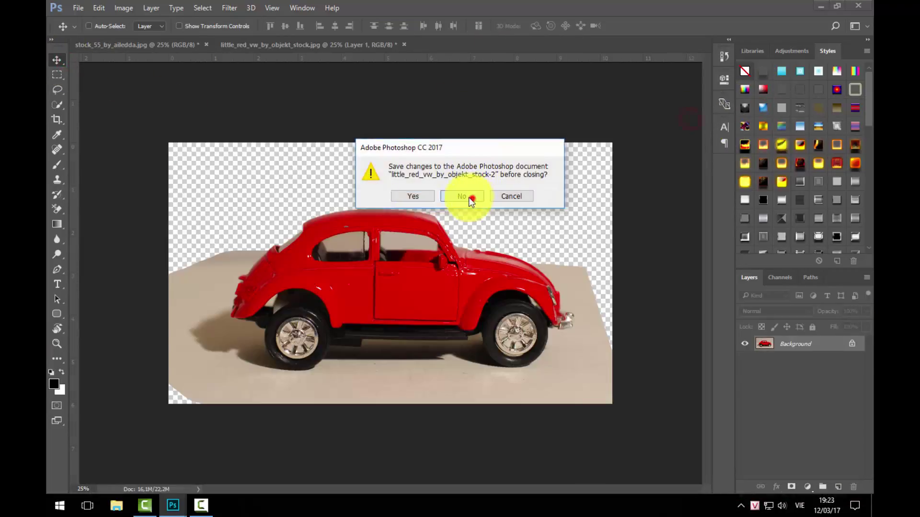
{"action": "left_click", "coordinate": [472, 199]}
{"action": "left_click_drag", "start_coordinate": [327, 44], "coordinate": [427, 110]}
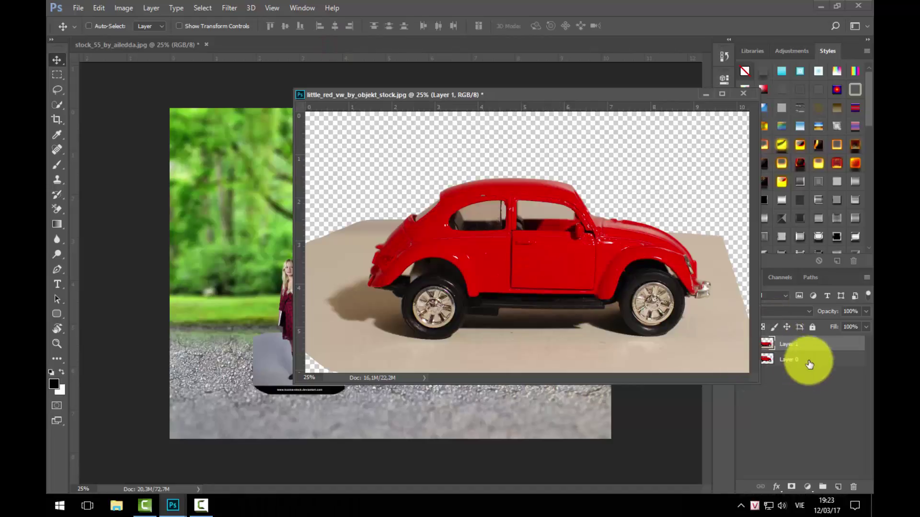
Save the cut-out car document as car.psd
{"action": "key", "text": "ctrl+s"}
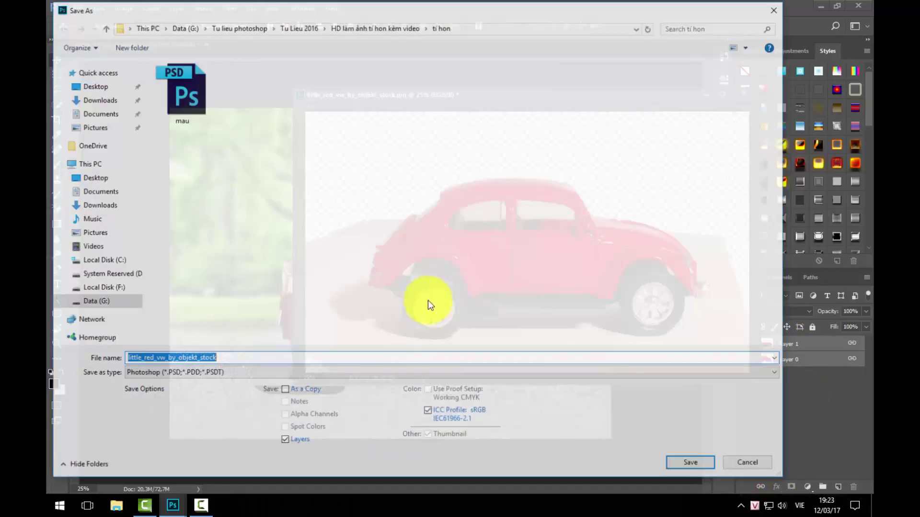
{"action": "type", "text": "car"}
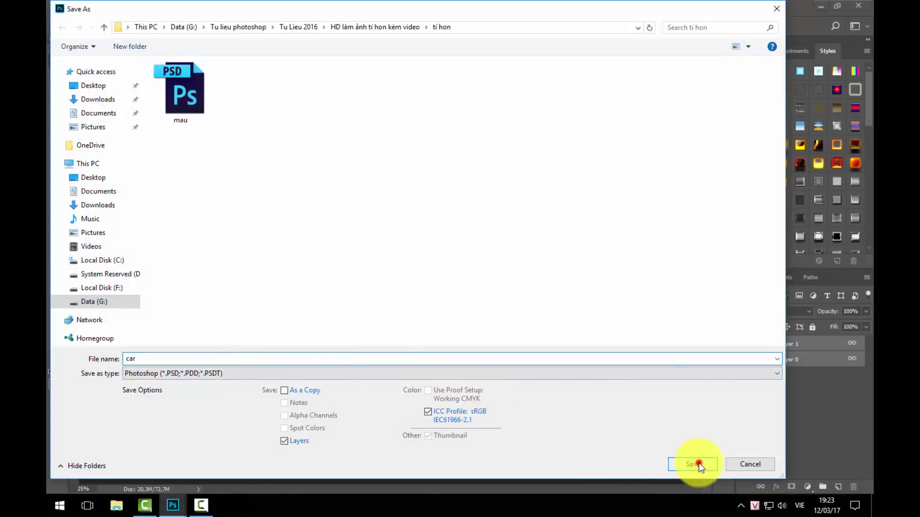
{"action": "left_click", "coordinate": [698, 463]}
{"action": "left_click", "coordinate": [592, 161]}
Drag the car layer into the stock_55_by_ailedda.jpg forest scene
{"action": "left_click_drag", "start_coordinate": [653, 91], "coordinate": [751, 56]}
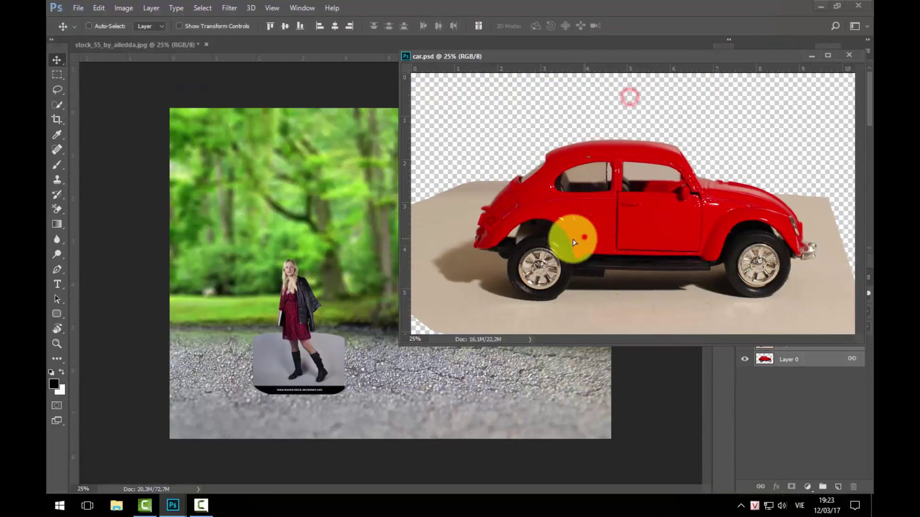
{"action": "left_click_drag", "start_coordinate": [575, 243], "coordinate": [439, 366]}
{"action": "left_click_drag", "start_coordinate": [819, 74], "coordinate": [567, 67]}
Flip the car horizontally and shrink it onto the asphalt
{"action": "left_click", "coordinate": [594, 102]}
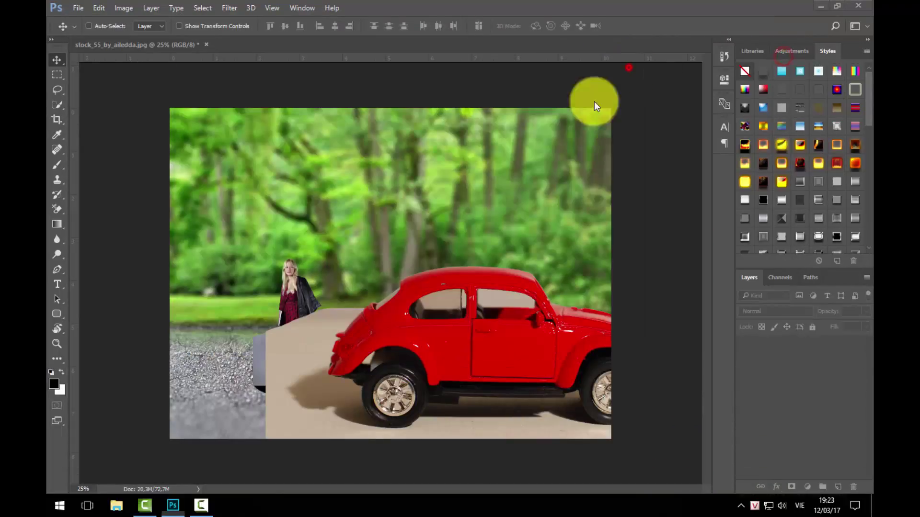
{"action": "left_click_drag", "start_coordinate": [537, 292], "coordinate": [489, 330]}
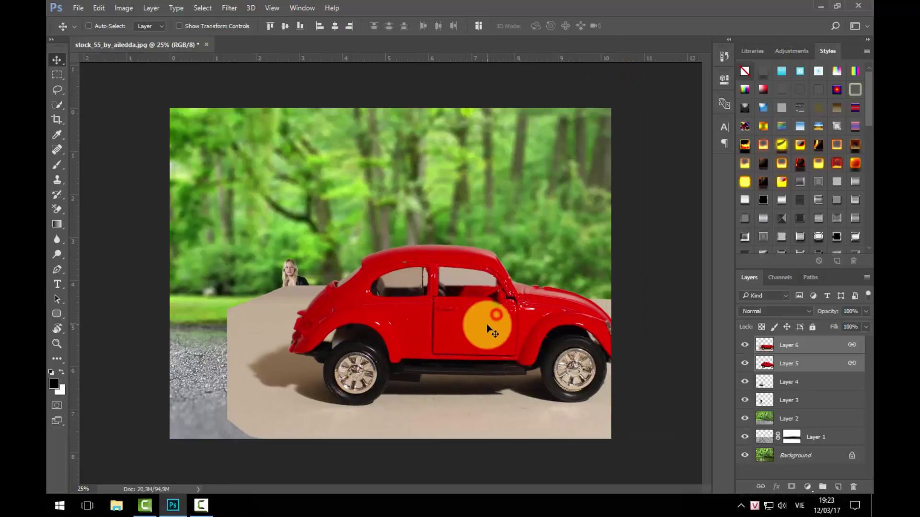
{"action": "key", "text": "ctrl+t"}
{"action": "right_click", "coordinate": [486, 326]}
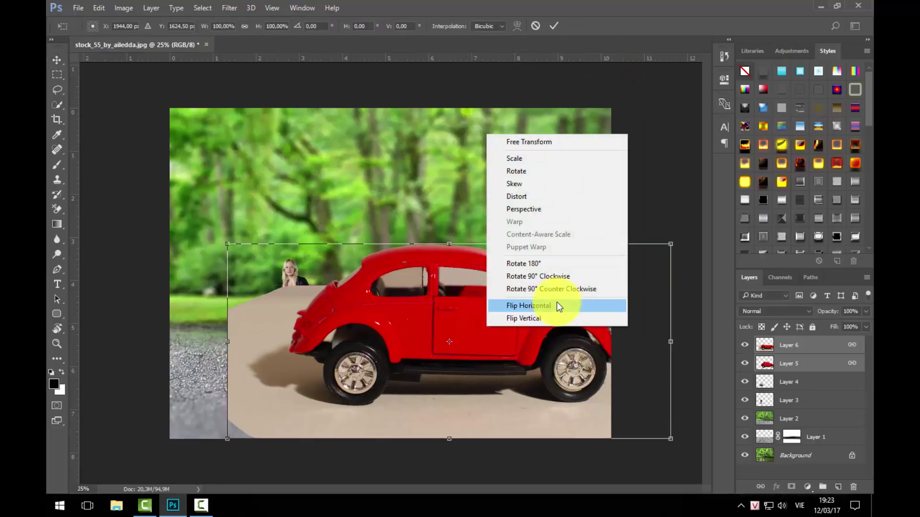
{"action": "left_click", "coordinate": [556, 306]}
{"action": "left_click_drag", "start_coordinate": [671, 245], "coordinate": [571, 314]}
{"action": "key", "text": "Return"}
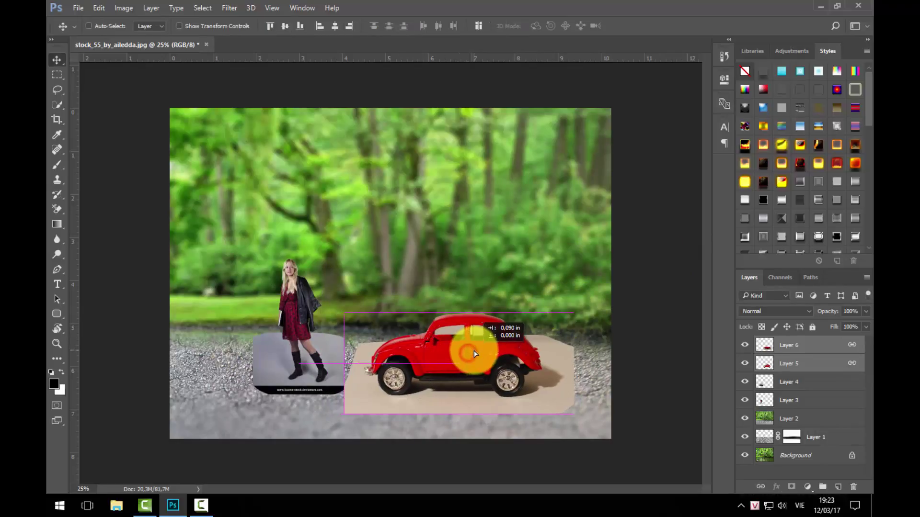
Show Layer 5, move Layer 6 below it, and set Layer 6 to Multiply
{"action": "key", "text": "ctrl+plus"}
{"action": "left_click", "coordinate": [226, 324], "text": "ctrl"}
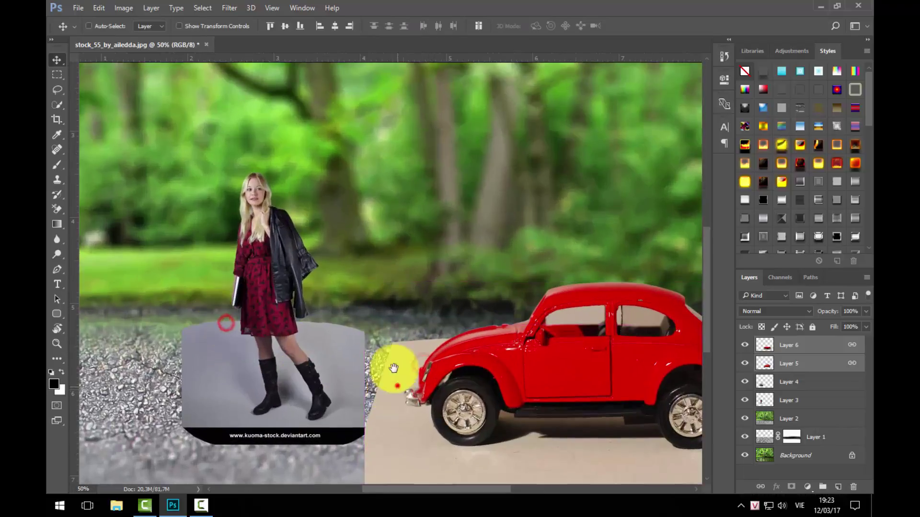
{"action": "left_click", "coordinate": [396, 384], "text": "alt"}
{"action": "left_click", "coordinate": [757, 367]}
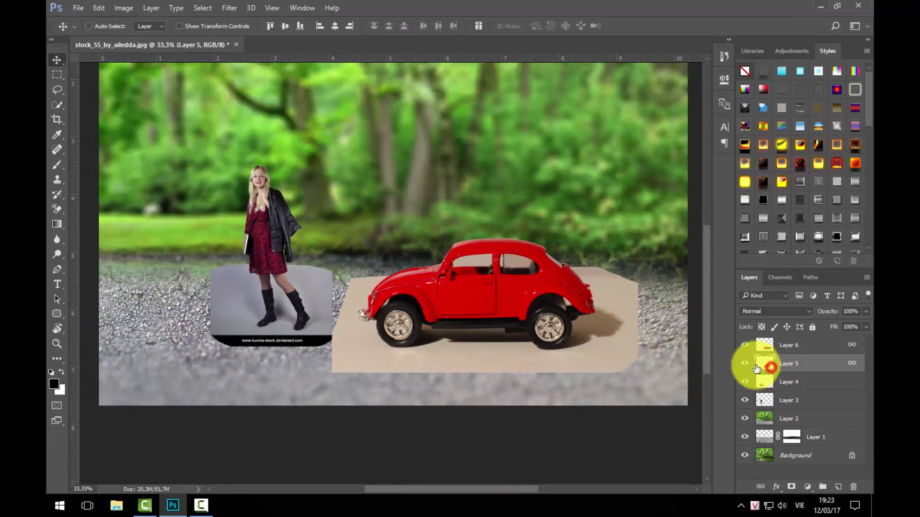
{"action": "left_click", "coordinate": [746, 364]}
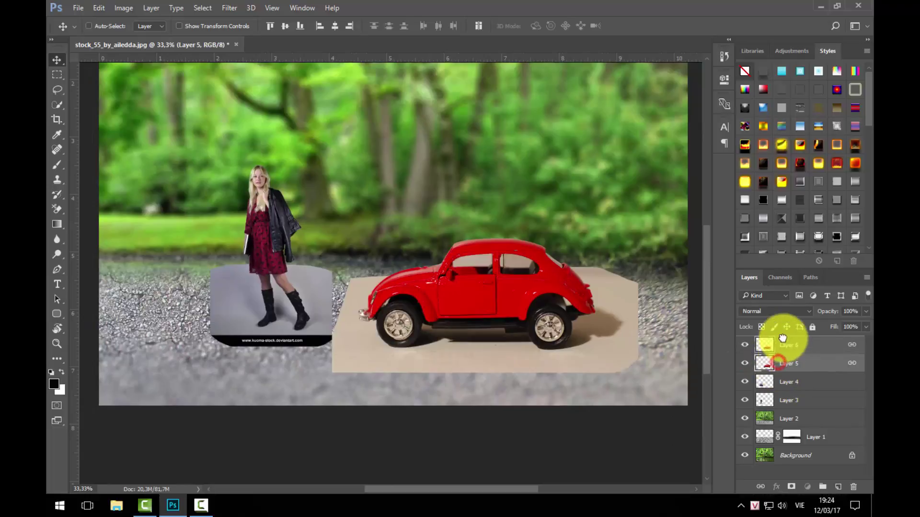
{"action": "left_click_drag", "start_coordinate": [783, 338], "coordinate": [779, 367]}
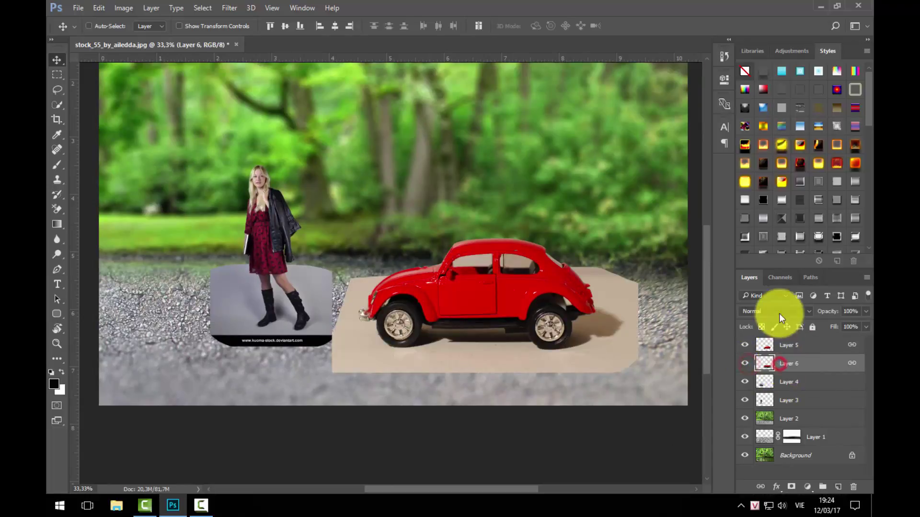
{"action": "left_click", "coordinate": [779, 312]}
{"action": "left_click", "coordinate": [767, 116]}
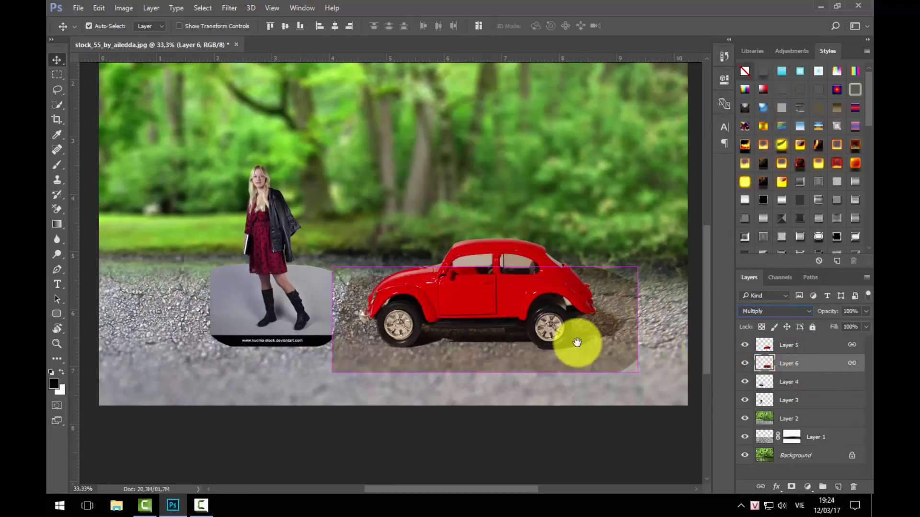
Move the woman up-left, shrink the car slightly more, and add a mask to Layer 5
{"action": "scroll", "coordinate": [575, 340], "scroll_direction": "down", "scroll_amount": 2}
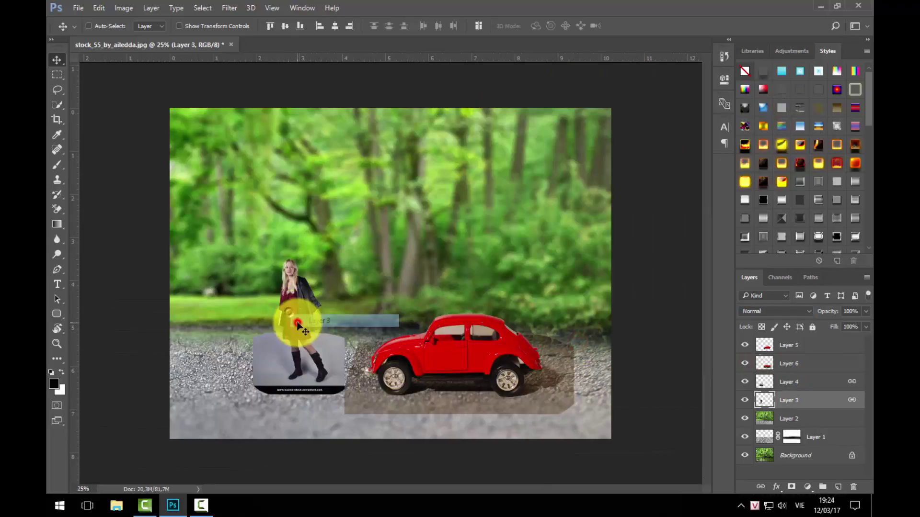
{"action": "left_click_drag", "start_coordinate": [295, 322], "coordinate": [250, 289]}
{"action": "left_click_drag", "start_coordinate": [476, 362], "coordinate": [490, 368]}
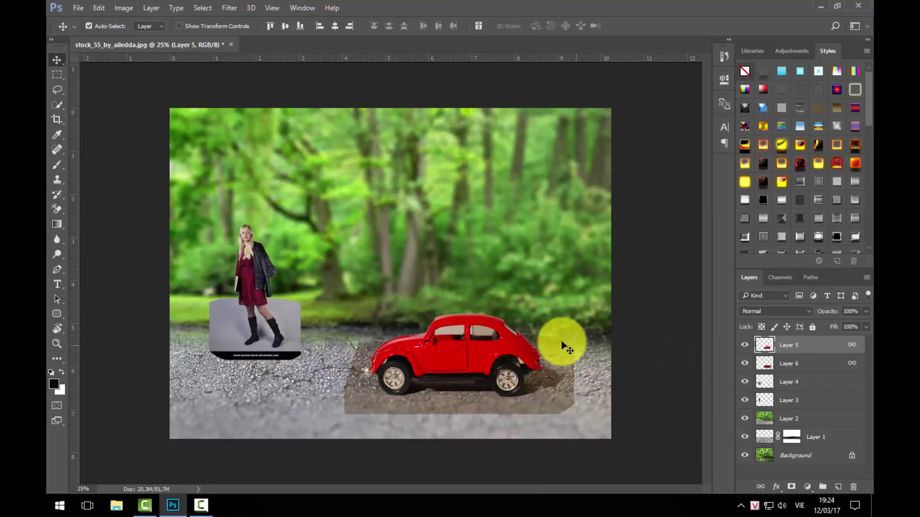
{"action": "key", "text": "ctrl+t"}
{"action": "left_click_drag", "start_coordinate": [572, 313], "coordinate": [544, 322]}
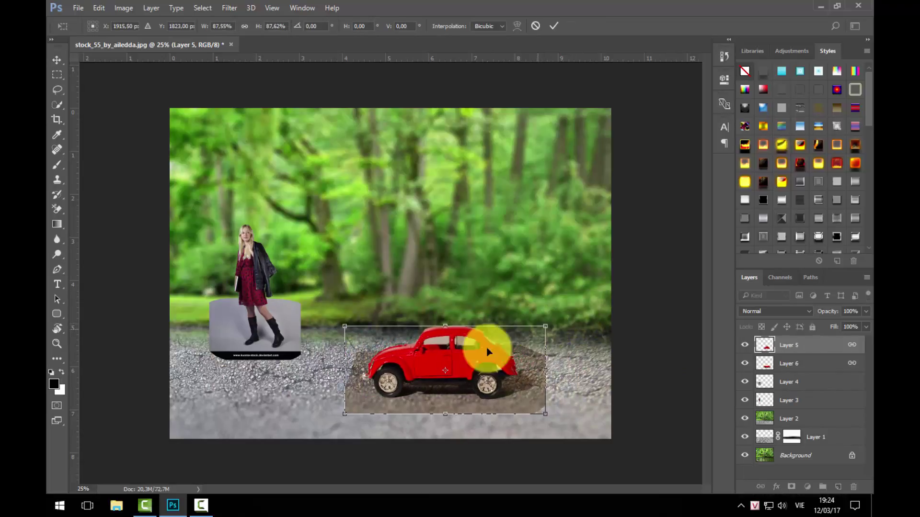
{"action": "mouse_move", "coordinate": [463, 347]}
{"action": "left_mouse_down"}
{"action": "mouse_move", "coordinate": [483, 351]}
{"action": "mouse_move", "coordinate": [479, 344]}
{"action": "left_mouse_up"}
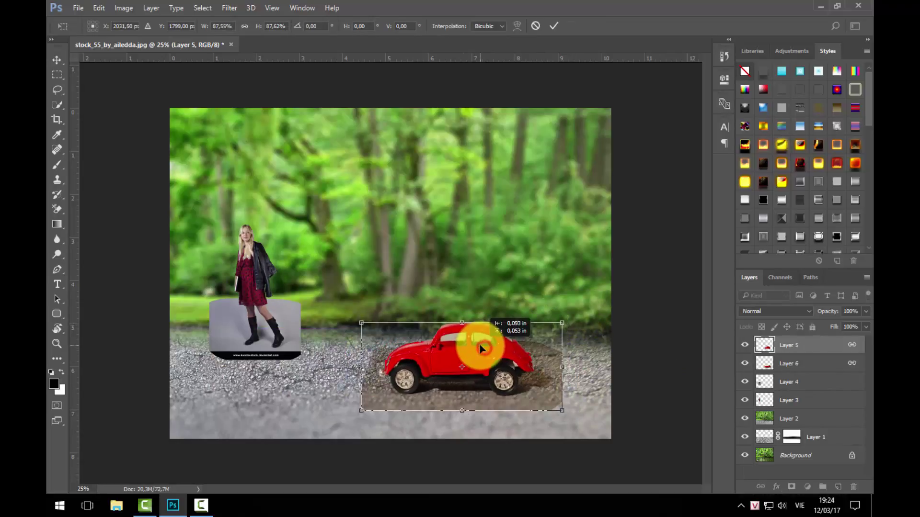
{"action": "key", "text": "Return"}
{"action": "left_click", "coordinate": [791, 487]}
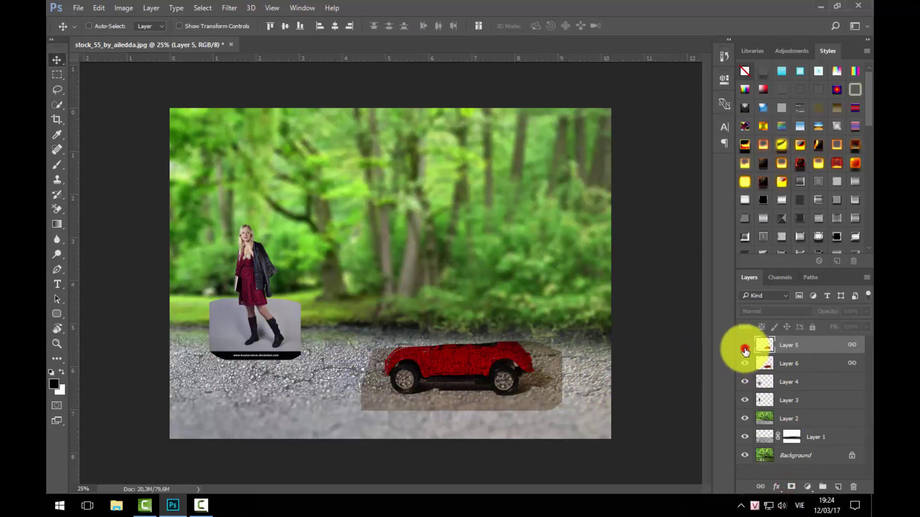
Move the mask onto Layer 6 and set up a black 243 px soft brush
{"action": "left_click_drag", "start_coordinate": [750, 351], "coordinate": [767, 364]}
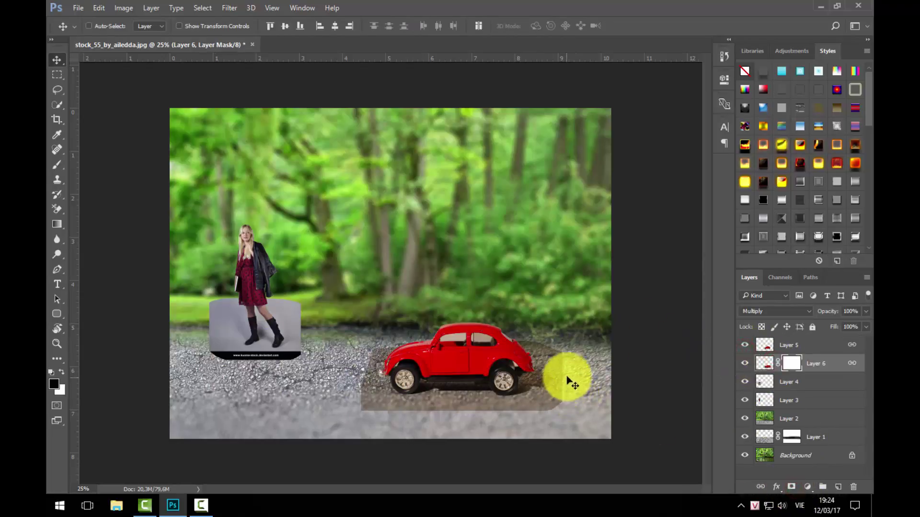
{"action": "key", "text": "b"}
{"action": "left_click", "coordinate": [54, 385]}
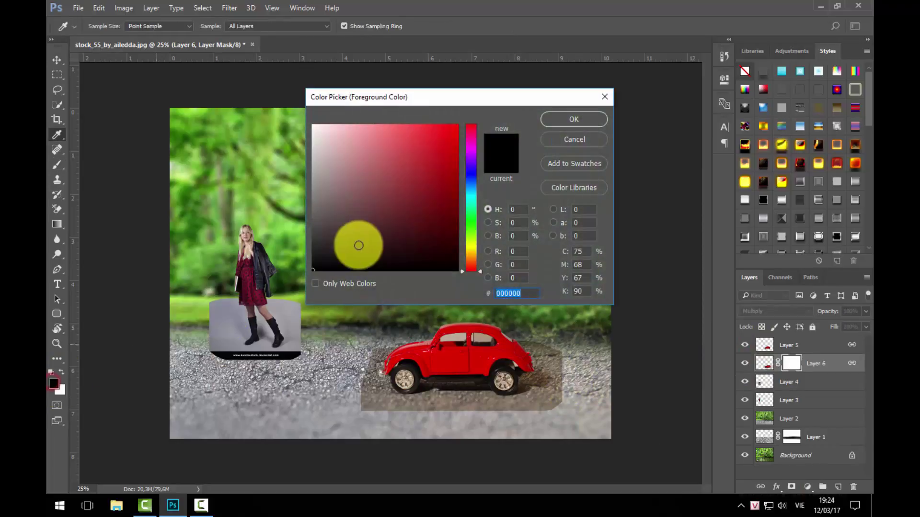
{"action": "left_click", "coordinate": [322, 258]}
{"action": "left_click", "coordinate": [574, 118]}
{"action": "left_click", "coordinate": [531, 338]}
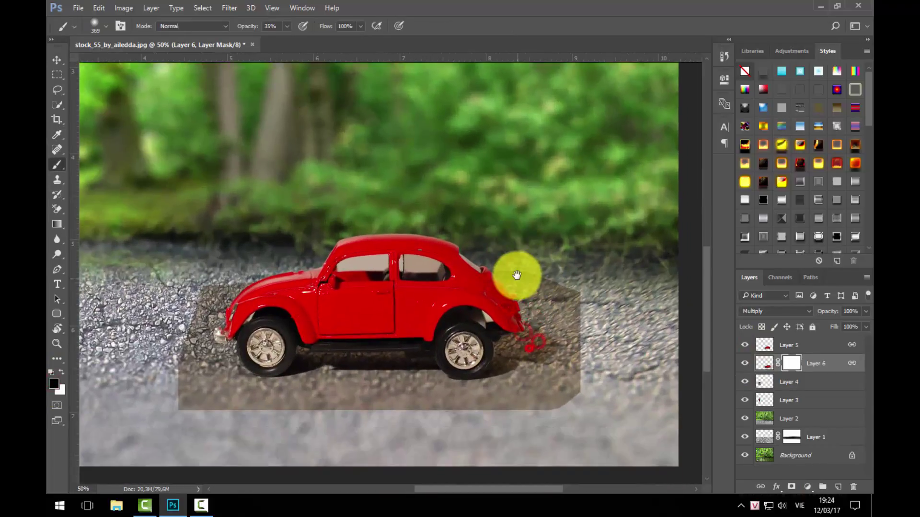
{"action": "right_click", "coordinate": [666, 246]}
{"action": "left_click_drag", "start_coordinate": [670, 245], "coordinate": [654, 251]}
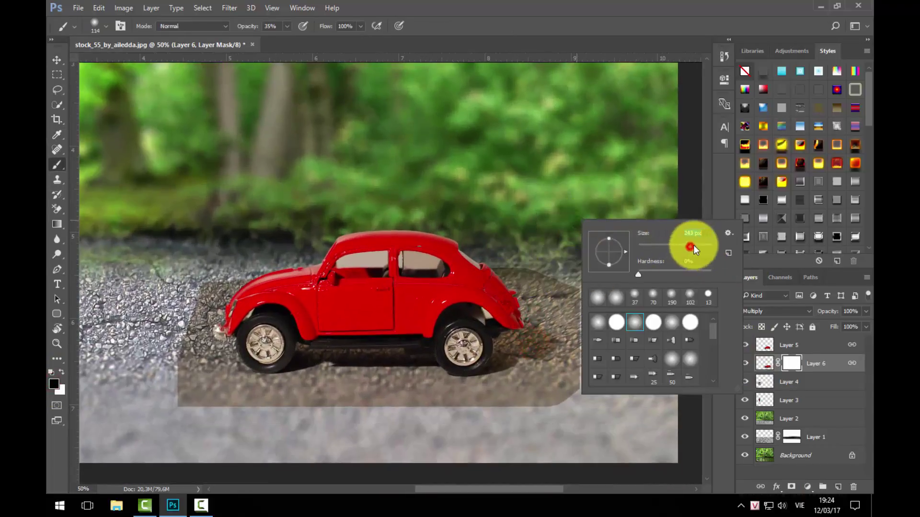
{"action": "left_click", "coordinate": [525, 266]}
Paint the mask around the car to hide the grey tabletop patch
{"action": "left_click", "coordinate": [575, 327]}
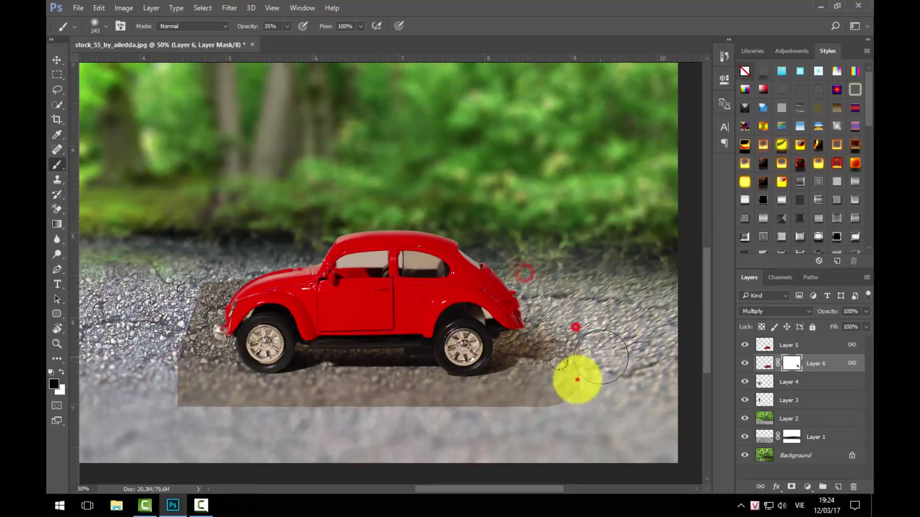
{"action": "left_click_drag", "start_coordinate": [601, 357], "coordinate": [463, 411]}
{"action": "left_click_drag", "start_coordinate": [523, 404], "coordinate": [264, 407]}
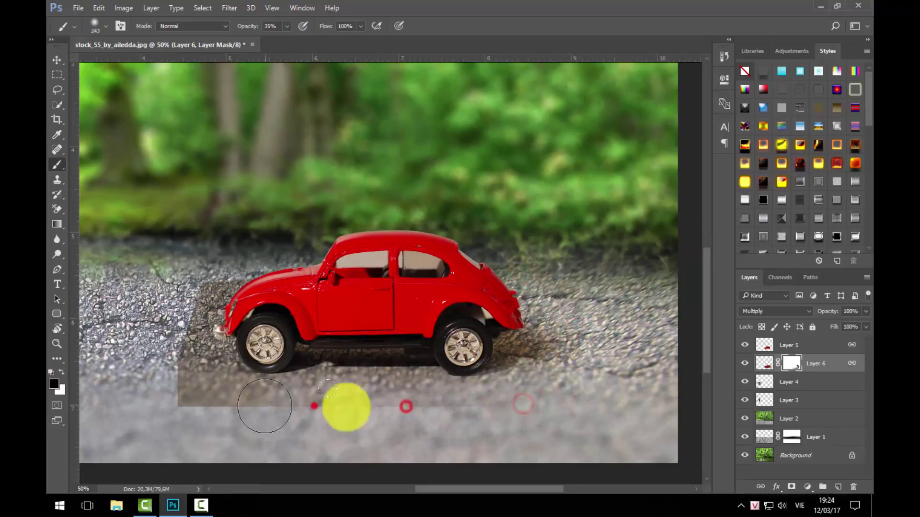
{"action": "left_click_drag", "start_coordinate": [219, 267], "coordinate": [192, 295]}
{"action": "left_click_drag", "start_coordinate": [176, 334], "coordinate": [271, 419]}
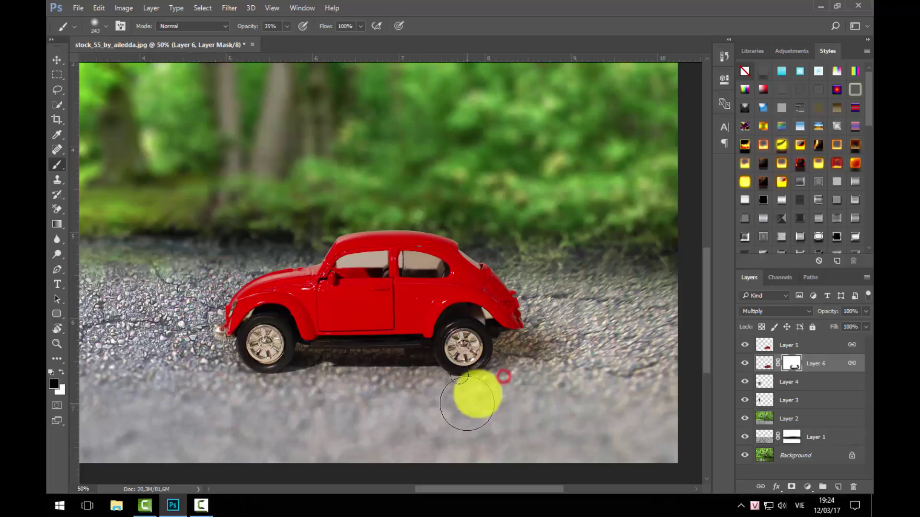
{"action": "left_click_drag", "start_coordinate": [505, 388], "coordinate": [543, 415]}
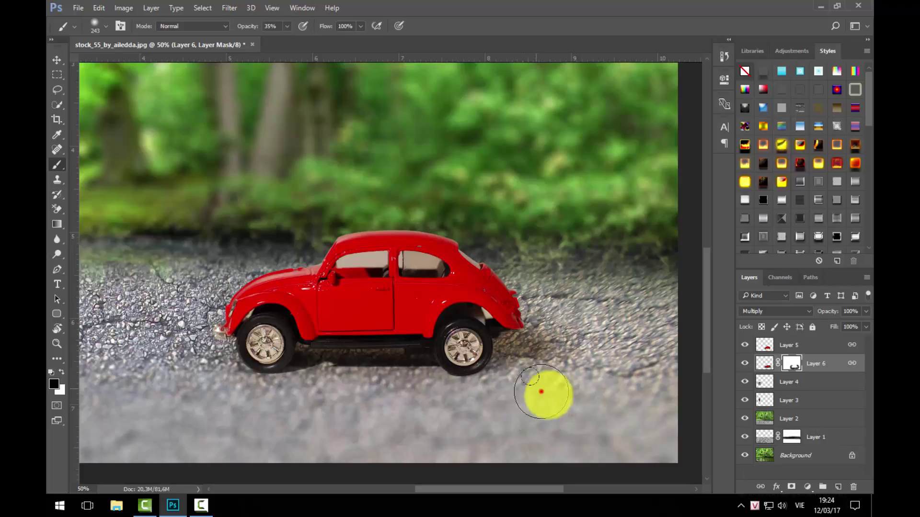
{"action": "scroll", "coordinate": [319, 396], "scroll_direction": "down", "scroll_amount": 3}
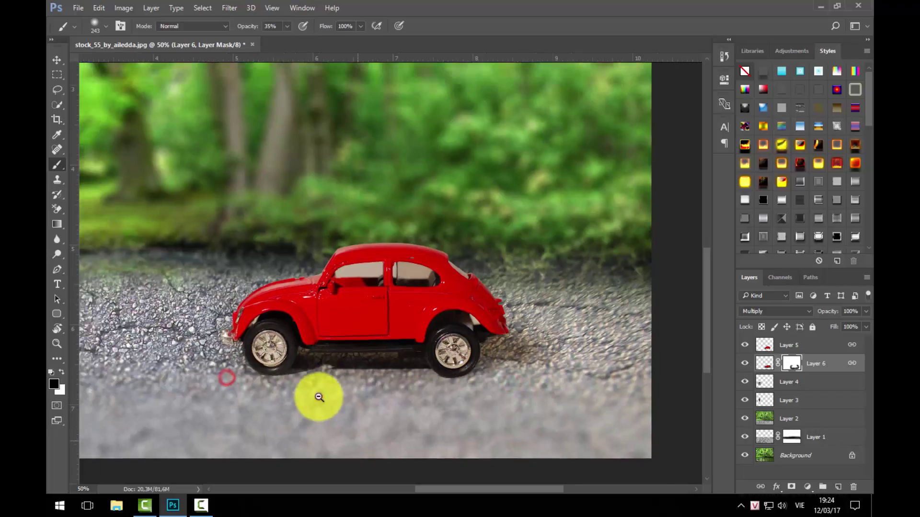
{"action": "scroll", "coordinate": [333, 398], "scroll_direction": "up", "scroll_amount": 1}
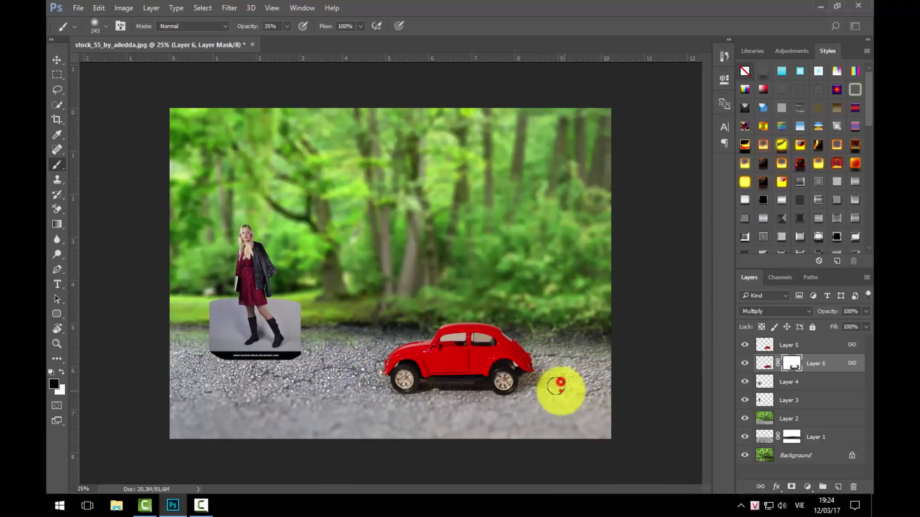
Select the woman's Layer 3 and scale her down to about 72%
{"action": "key", "text": "v"}
{"action": "right_click", "coordinate": [260, 275]}
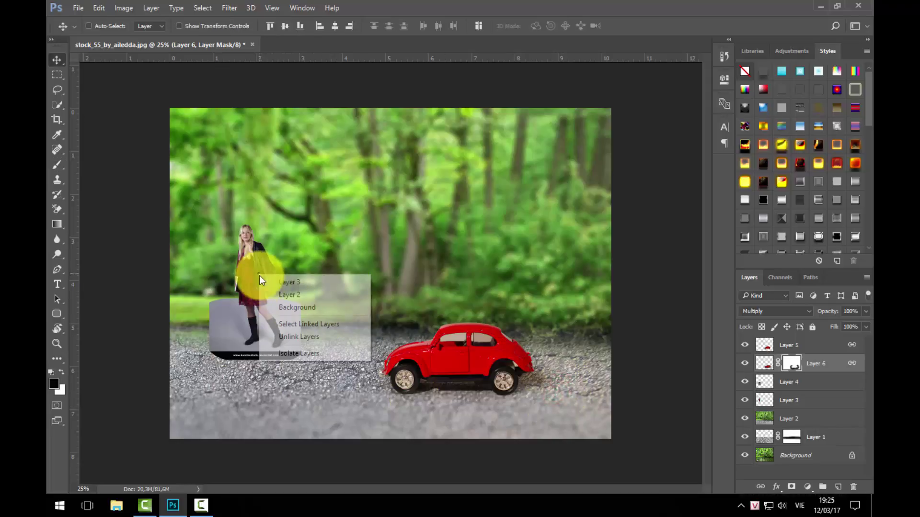
{"action": "left_click", "coordinate": [283, 283]}
{"action": "left_click_drag", "start_coordinate": [307, 293], "coordinate": [360, 329]}
{"action": "key", "text": "ctrl+t"}
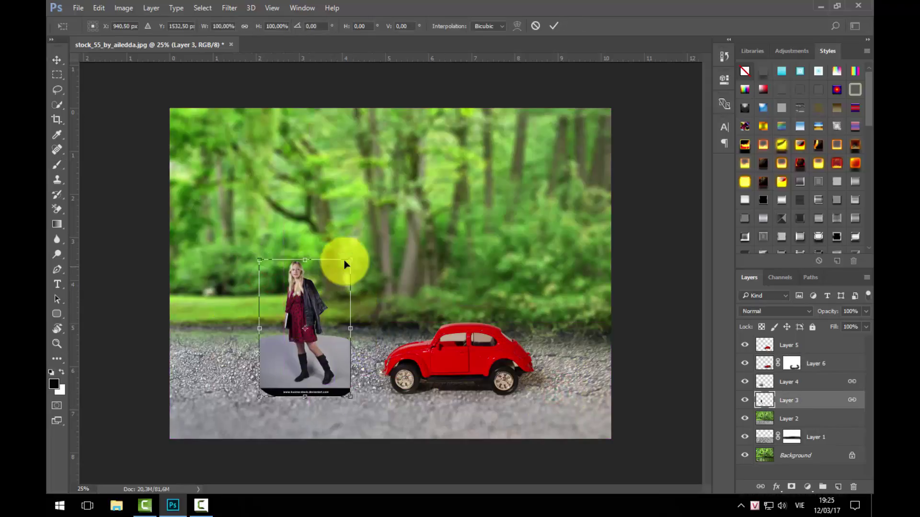
{"action": "left_click_drag", "start_coordinate": [351, 254], "coordinate": [312, 311]}
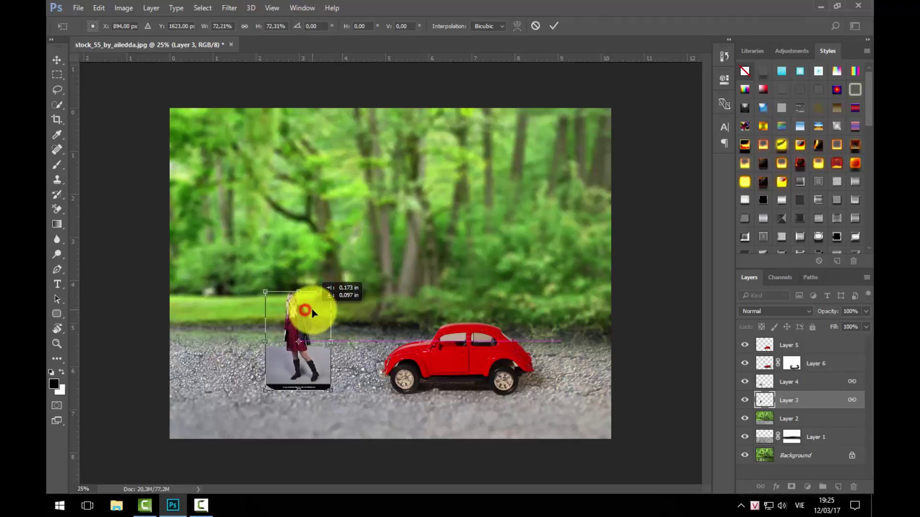
{"action": "key", "text": "Return"}
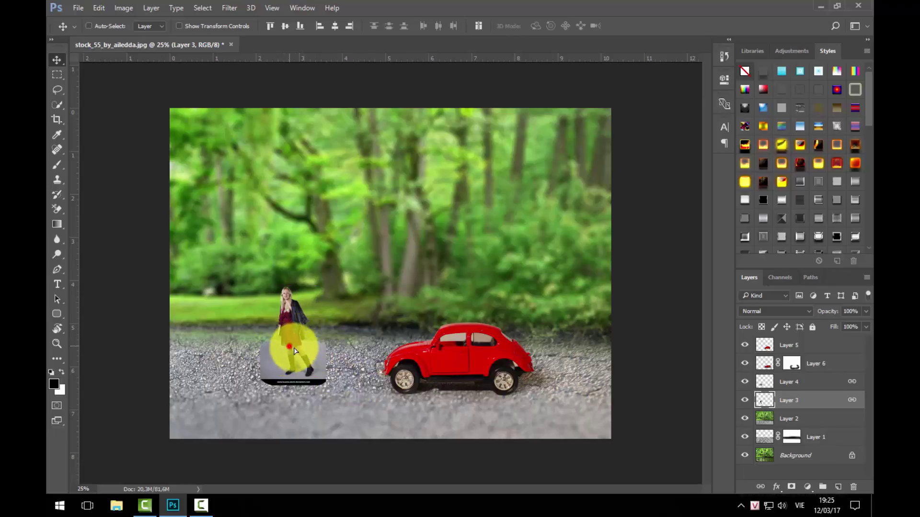
Place the woman on the road beside the car, move Layer 3 above Layer 4, and hide Layer 4
{"action": "left_click_drag", "start_coordinate": [298, 349], "coordinate": [309, 351]}
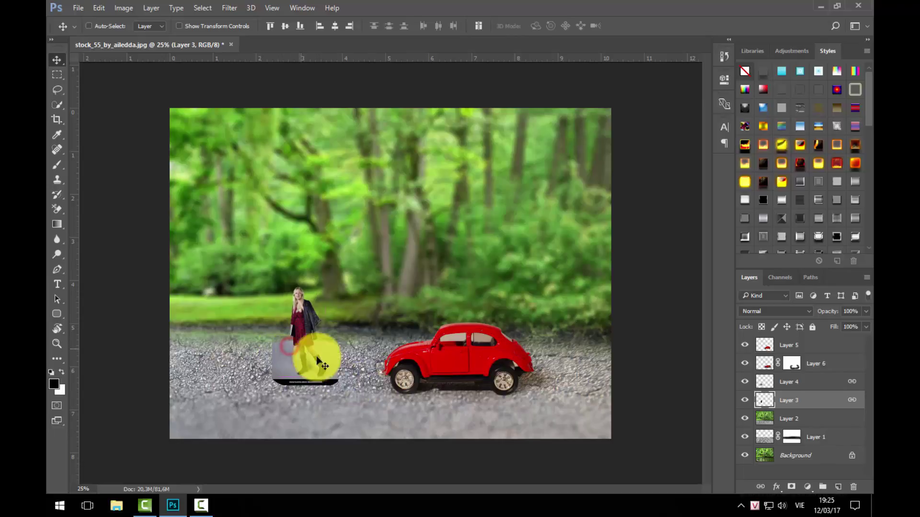
{"action": "left_click_drag", "start_coordinate": [797, 403], "coordinate": [795, 387]}
{"action": "left_click", "coordinate": [757, 405]}
{"action": "left_click", "coordinate": [738, 402]}
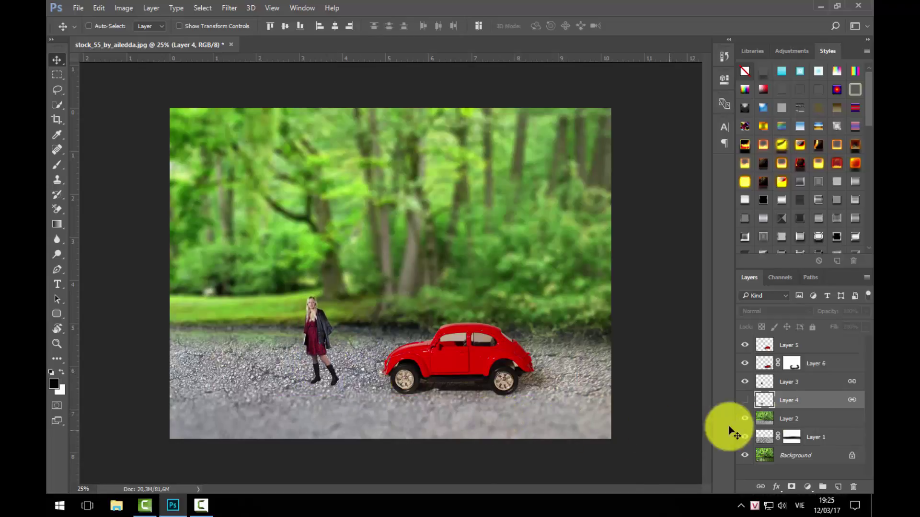
Show Layer 4 again, set it to Multiply, and add a layer mask
{"action": "left_click", "coordinate": [744, 400]}
{"action": "left_click", "coordinate": [808, 311]}
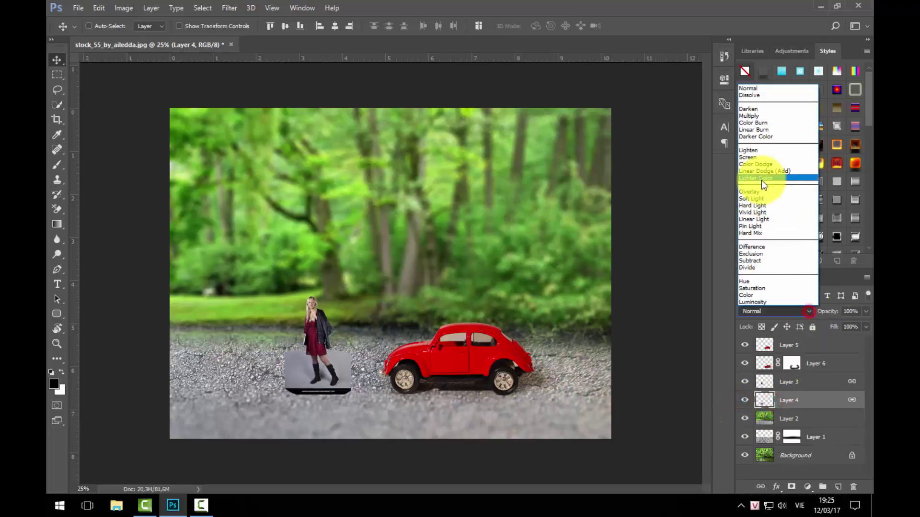
{"action": "left_click", "coordinate": [767, 116]}
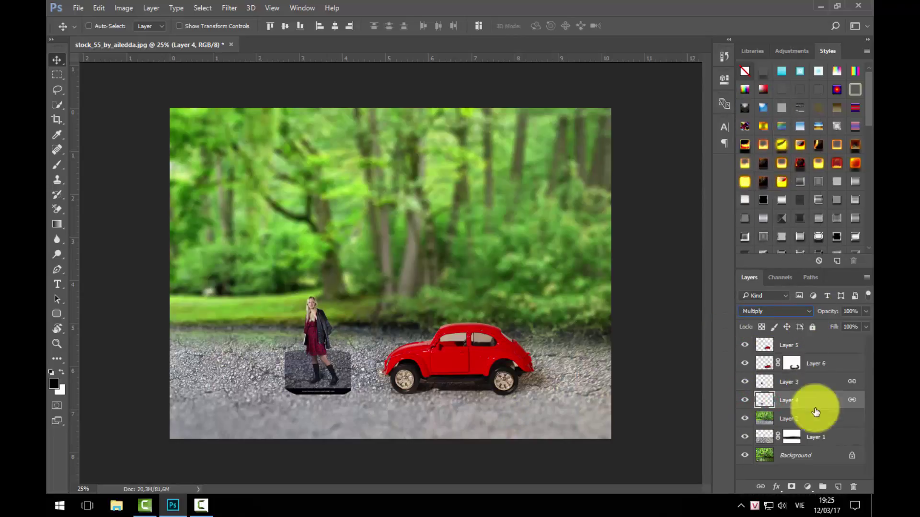
{"action": "left_click", "coordinate": [801, 489]}
With a 105 px brush, paint out the watermark bar and asphalt seams around the woman
{"action": "key", "text": "b"}
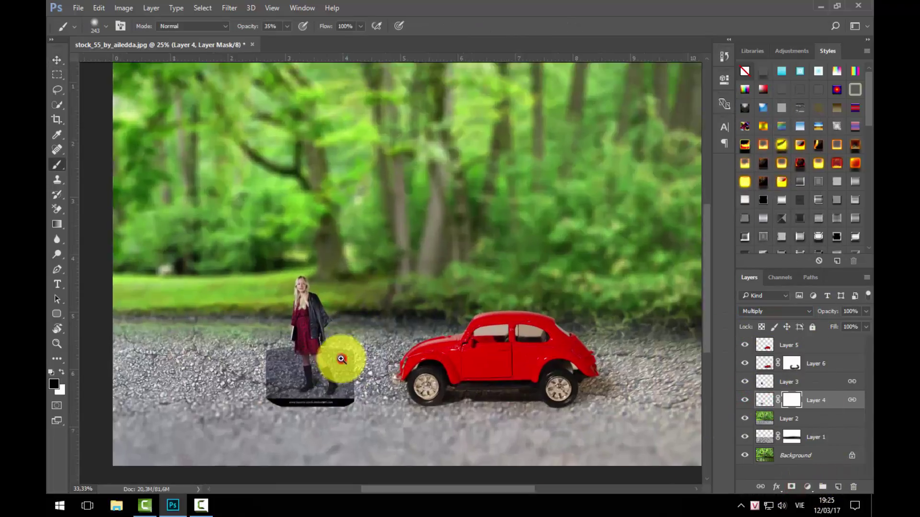
{"action": "scroll", "coordinate": [341, 359], "scroll_direction": "up", "scroll_amount": 2}
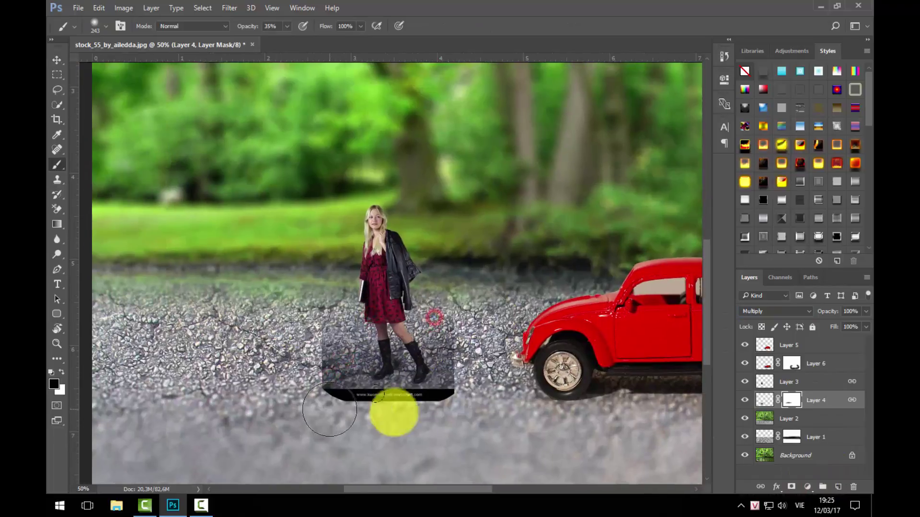
{"action": "scroll", "coordinate": [392, 412], "scroll_direction": "up", "scroll_amount": 1}
{"action": "scroll", "coordinate": [392, 412], "scroll_direction": "up", "scroll_amount": 1}
{"action": "right_click", "coordinate": [570, 323]}
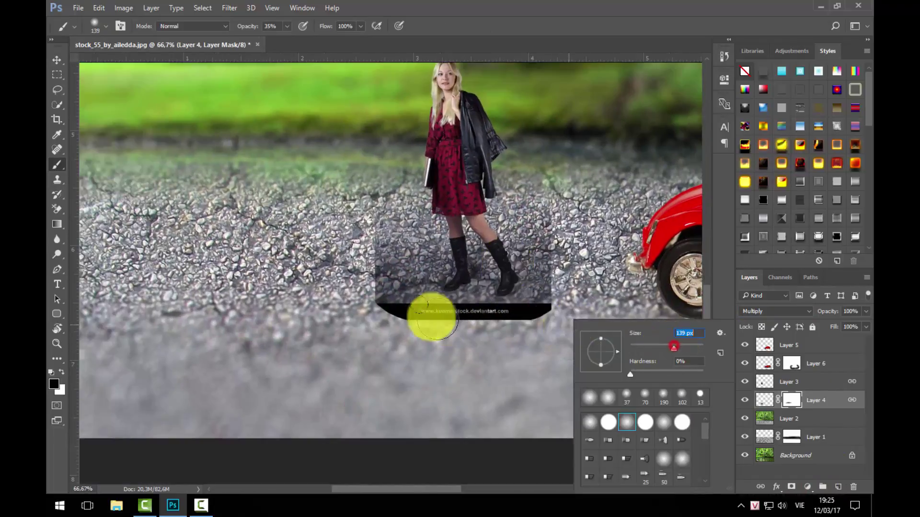
{"action": "left_click_drag", "start_coordinate": [433, 317], "coordinate": [389, 316]}
{"action": "left_click_drag", "start_coordinate": [668, 347], "coordinate": [665, 347]}
{"action": "mouse_move", "coordinate": [380, 312]}
{"action": "left_mouse_down"}
{"action": "mouse_move", "coordinate": [554, 318]}
{"action": "mouse_move", "coordinate": [410, 309]}
{"action": "left_mouse_up"}
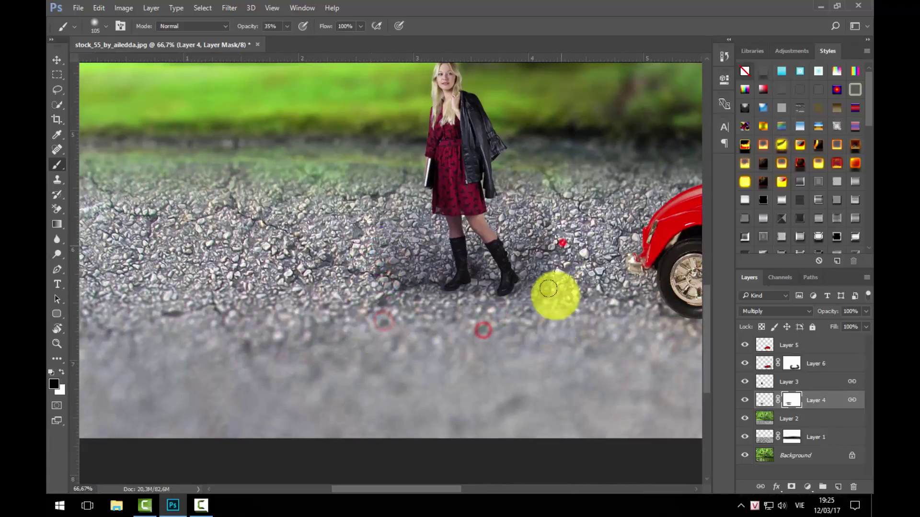
{"action": "left_click_drag", "start_coordinate": [554, 293], "coordinate": [538, 319]}
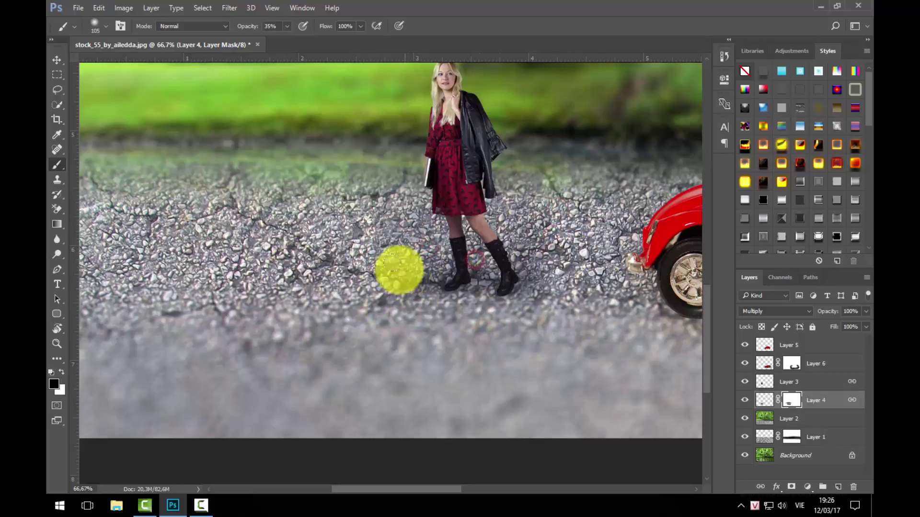
{"action": "left_click_drag", "start_coordinate": [379, 274], "coordinate": [526, 309]}
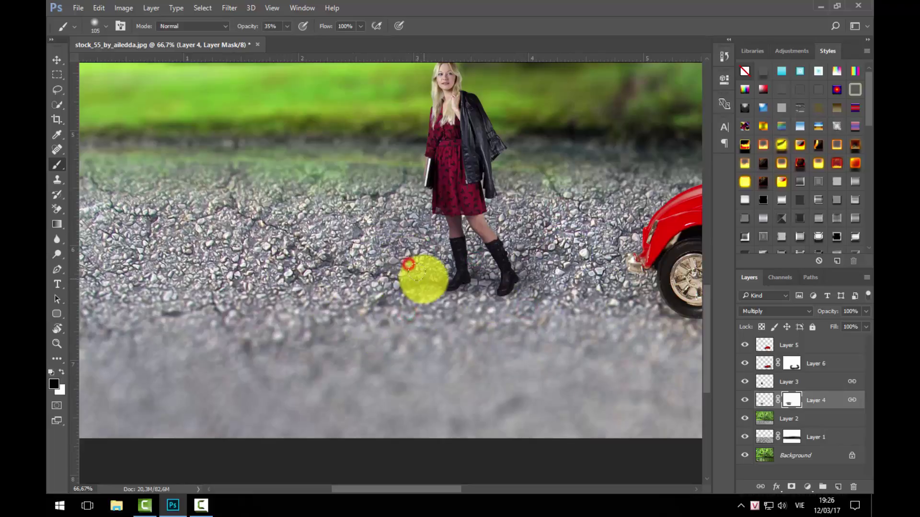
Blend the ground at her feet, checking at 25% zoom, then select Layer 2 and compare
{"action": "left_click", "coordinate": [575, 310], "text": "ctrl+alt"}
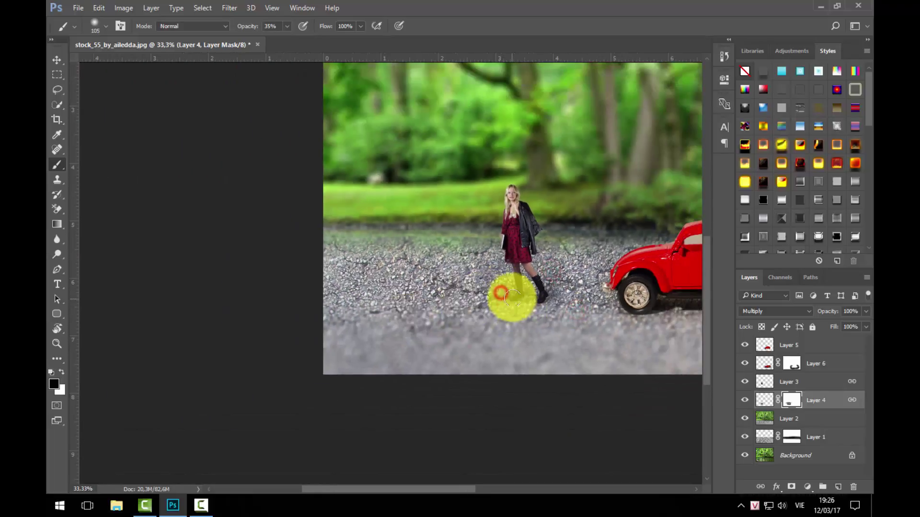
{"action": "left_click", "coordinate": [450, 315], "text": "alt"}
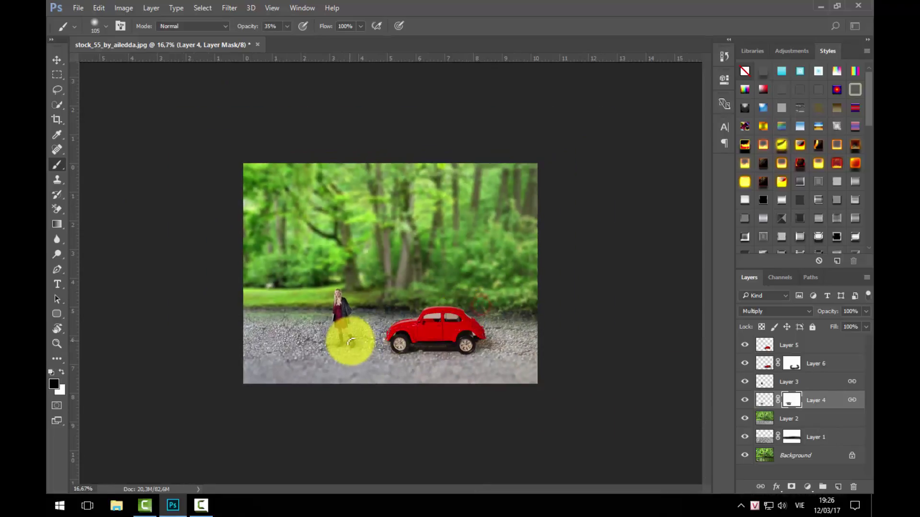
{"action": "left_click", "coordinate": [348, 351]}
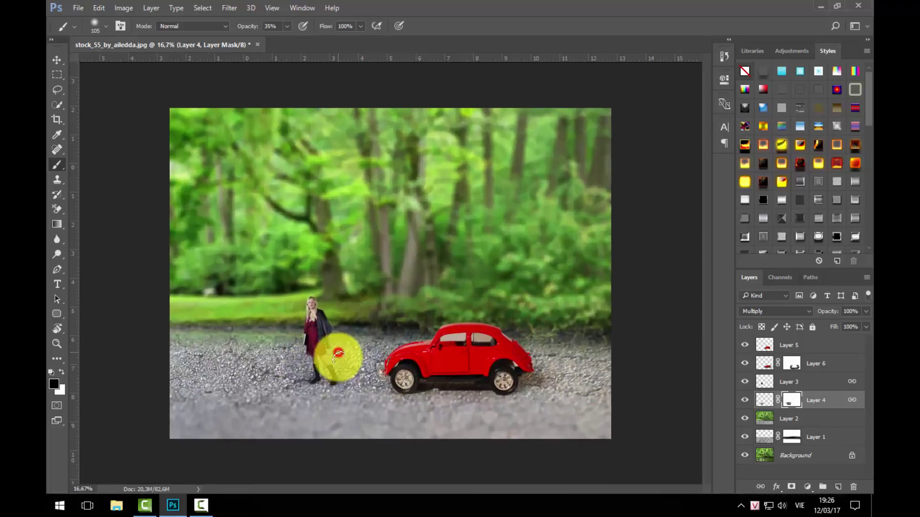
{"action": "left_click", "coordinate": [325, 378]}
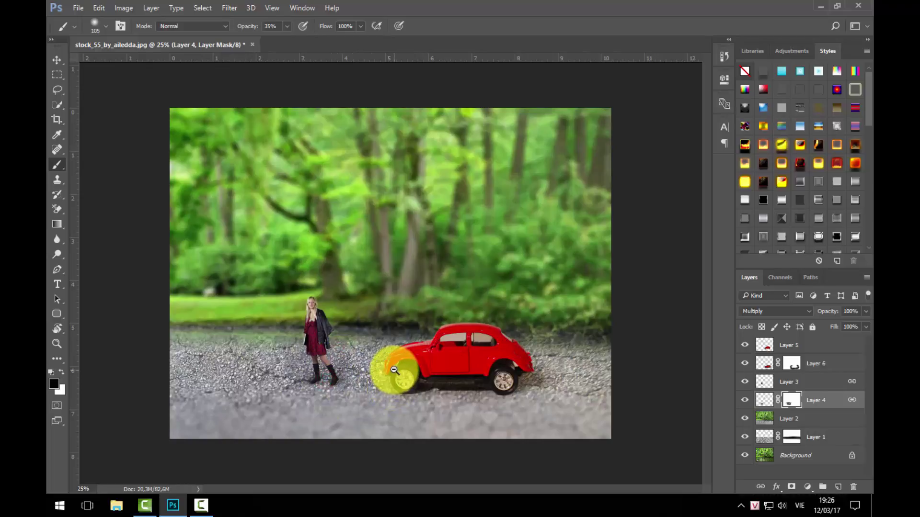
{"action": "left_click", "coordinate": [390, 372], "text": "alt"}
{"action": "left_click", "coordinate": [349, 359]}
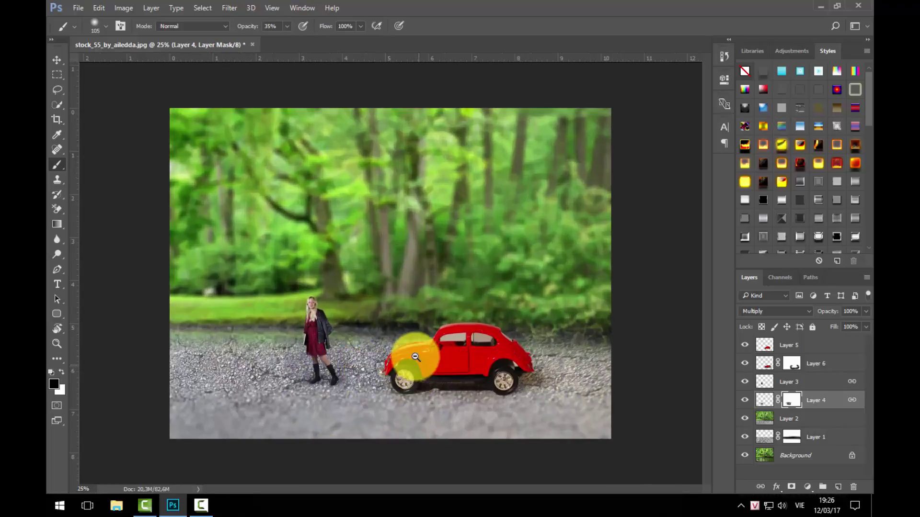
{"action": "left_click", "coordinate": [415, 357], "text": "alt"}
{"action": "left_click", "coordinate": [352, 312]}
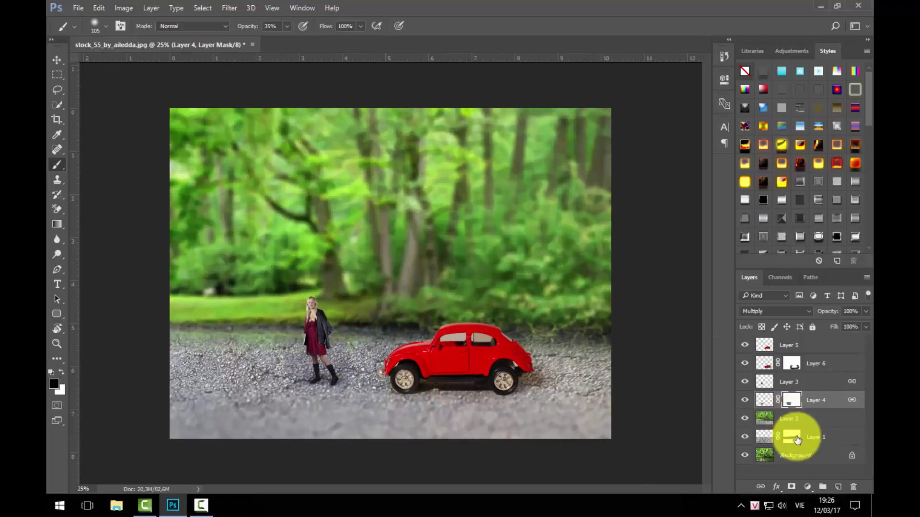
{"action": "left_click", "coordinate": [771, 419]}
{"action": "left_click", "coordinate": [744, 418]}
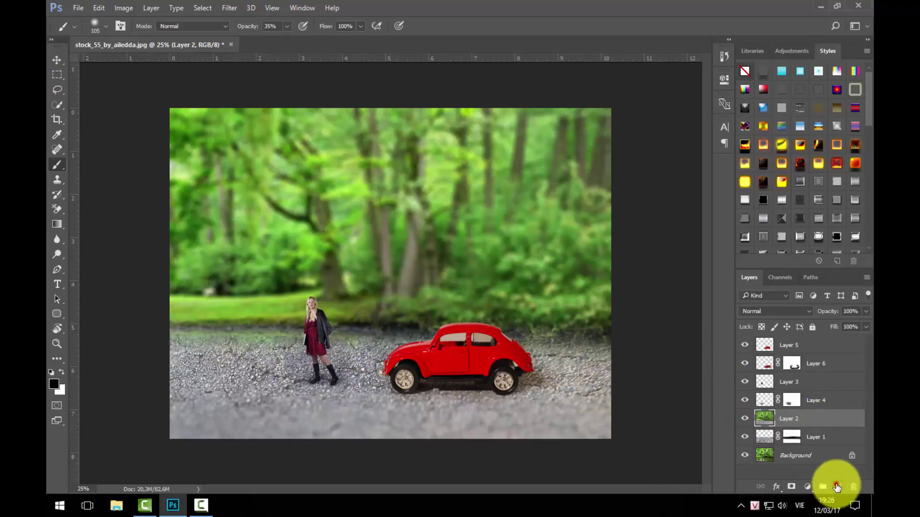
Add a black-filled Layer 7 at the top of the stack at 34% opacity
{"action": "left_click", "coordinate": [836, 487]}
{"action": "key", "text": "ctrl+BackSpace"}
{"action": "key", "text": "alt+BackSpace"}
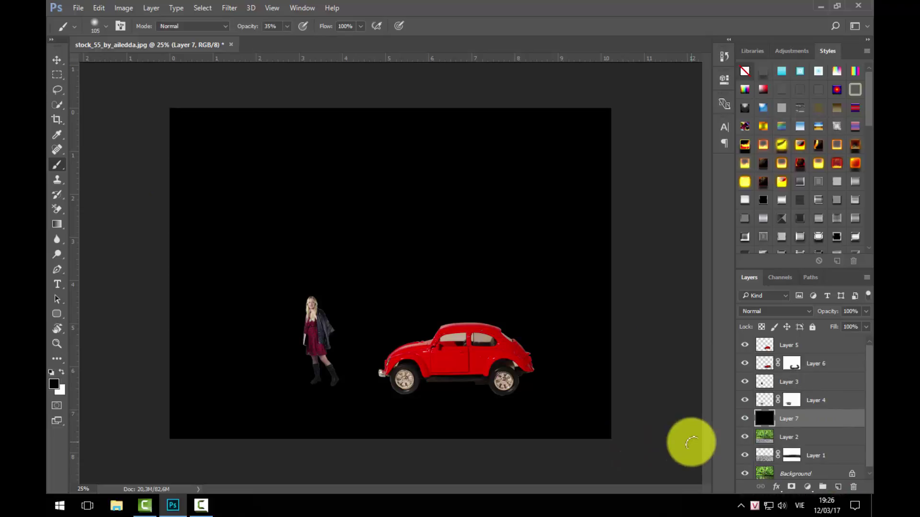
{"action": "left_click_drag", "start_coordinate": [804, 422], "coordinate": [801, 341]}
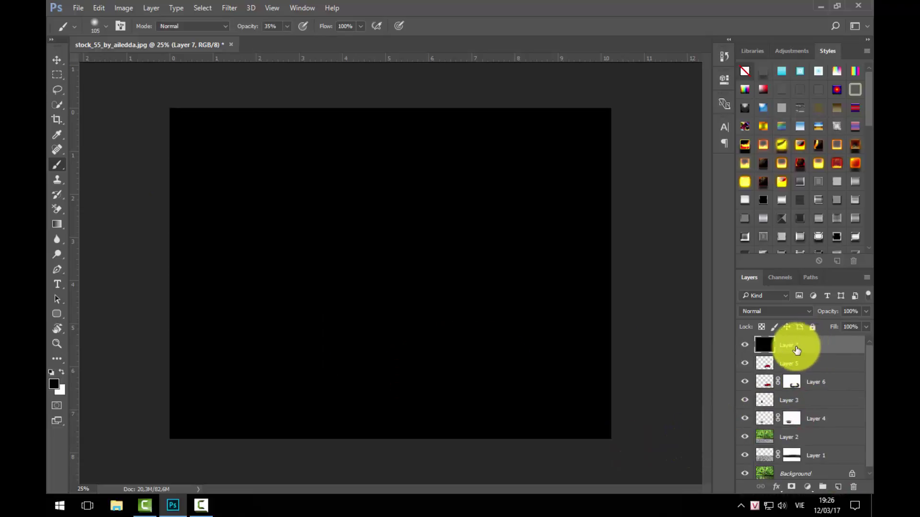
{"action": "left_click", "coordinate": [865, 311]}
{"action": "left_click", "coordinate": [831, 325]}
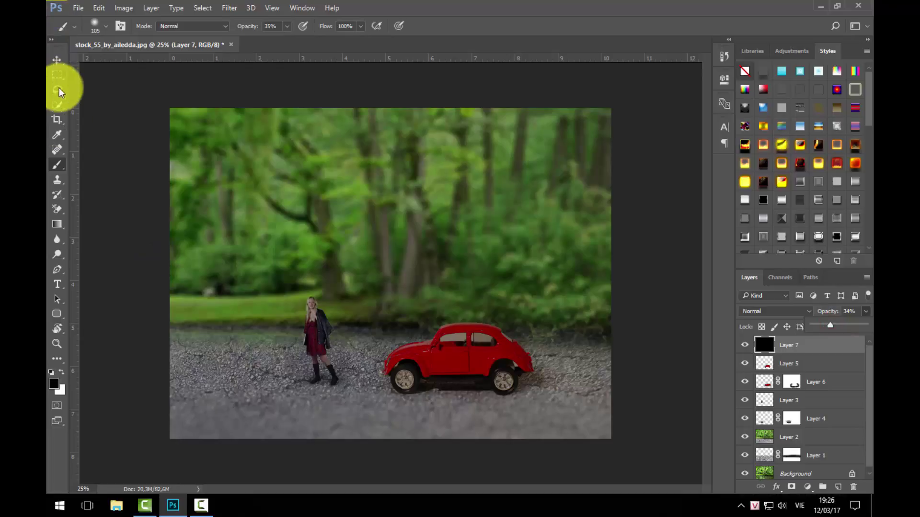
Add a layer mask to Layer 7 and set a 417 px brush
{"action": "left_click", "coordinate": [57, 74]}
{"action": "left_click", "coordinate": [81, 83]}
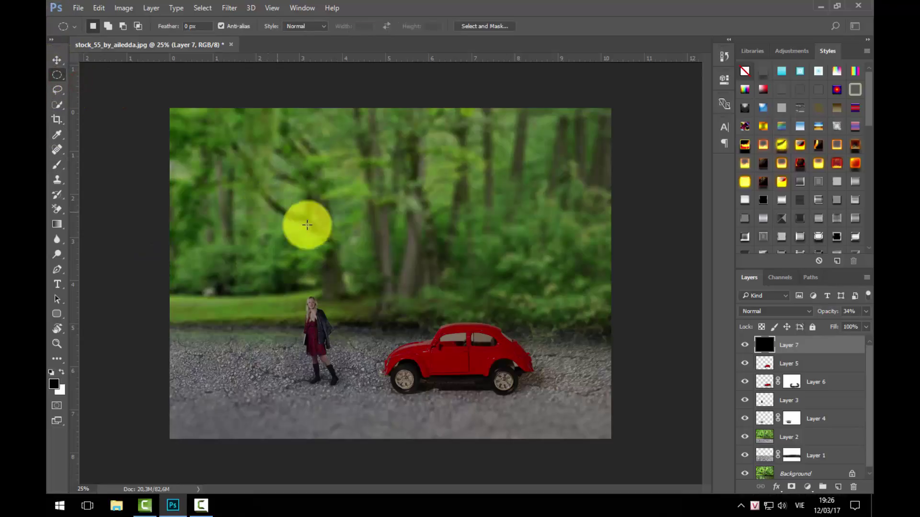
{"action": "left_click", "coordinate": [792, 487]}
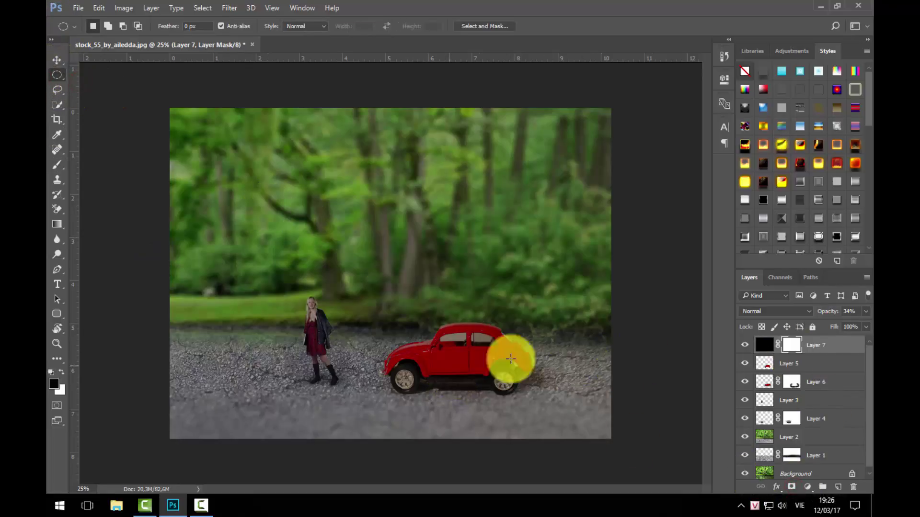
{"action": "key", "text": "b"}
{"action": "right_click", "coordinate": [351, 235]}
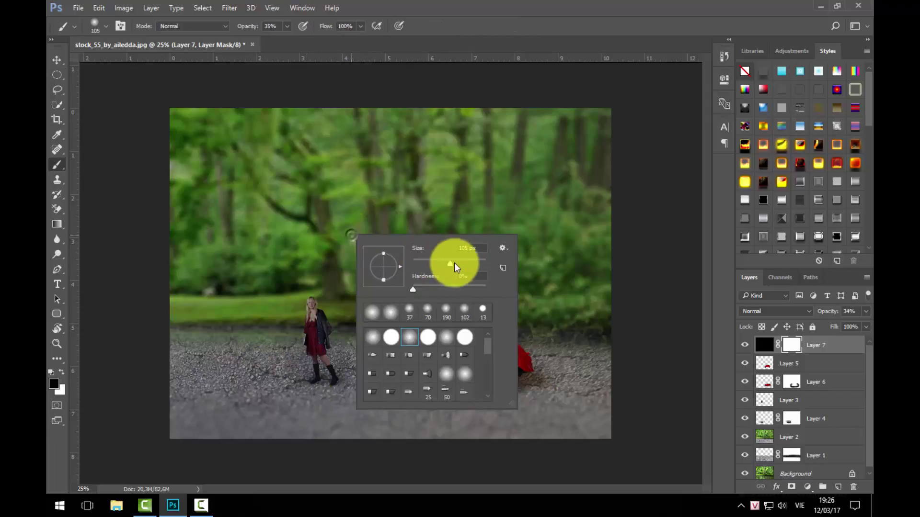
{"action": "left_click_drag", "start_coordinate": [450, 264], "coordinate": [467, 264]}
{"action": "left_click", "coordinate": [307, 311]}
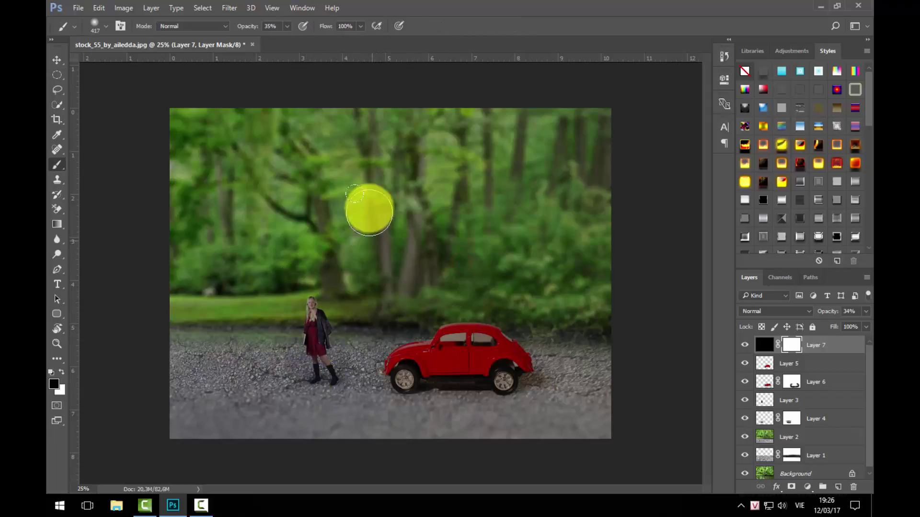
Paint the mask with a 1102 px brush over the car, road and trees
{"action": "right_click", "coordinate": [369, 206]}
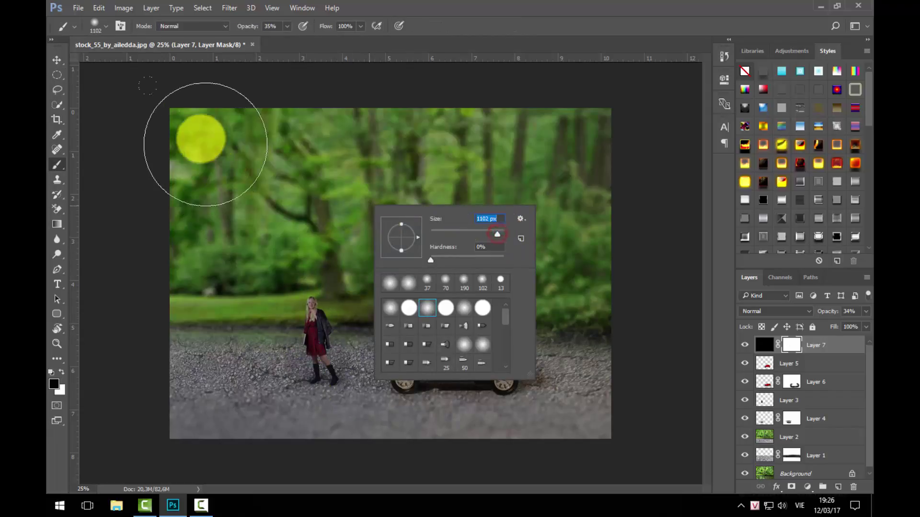
{"action": "left_click_drag", "start_coordinate": [236, 185], "coordinate": [400, 366]}
{"action": "left_click_drag", "start_coordinate": [287, 329], "coordinate": [481, 364]}
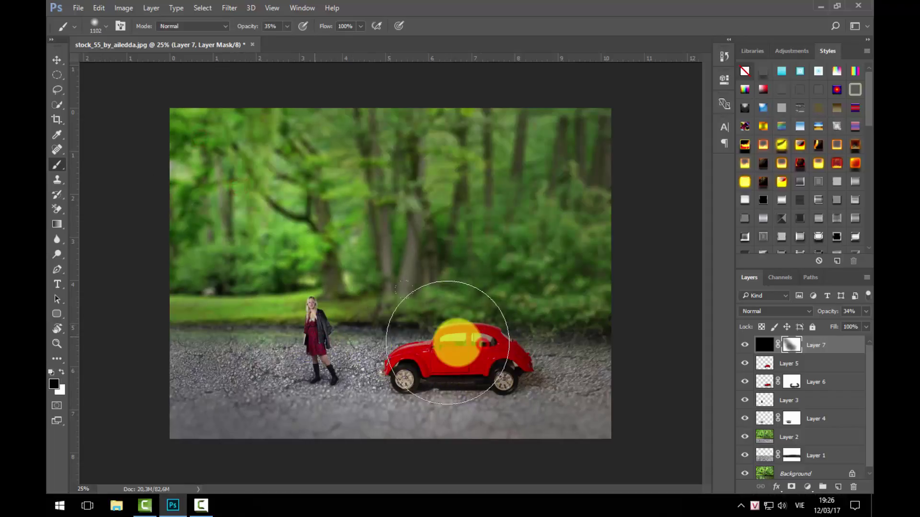
{"action": "left_click_drag", "start_coordinate": [276, 151], "coordinate": [322, 181]}
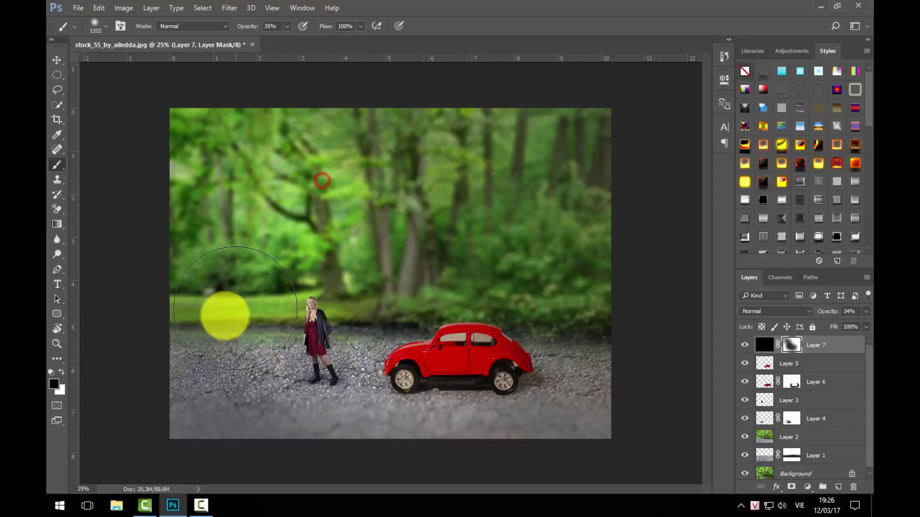
{"action": "left_click_drag", "start_coordinate": [222, 323], "coordinate": [269, 364]}
{"action": "left_click_drag", "start_coordinate": [354, 359], "coordinate": [487, 349]}
{"action": "mouse_move", "coordinate": [388, 295]}
{"action": "left_mouse_down"}
{"action": "mouse_move", "coordinate": [443, 362]}
{"action": "mouse_move", "coordinate": [440, 329]}
{"action": "mouse_move", "coordinate": [513, 353]}
{"action": "left_mouse_up"}
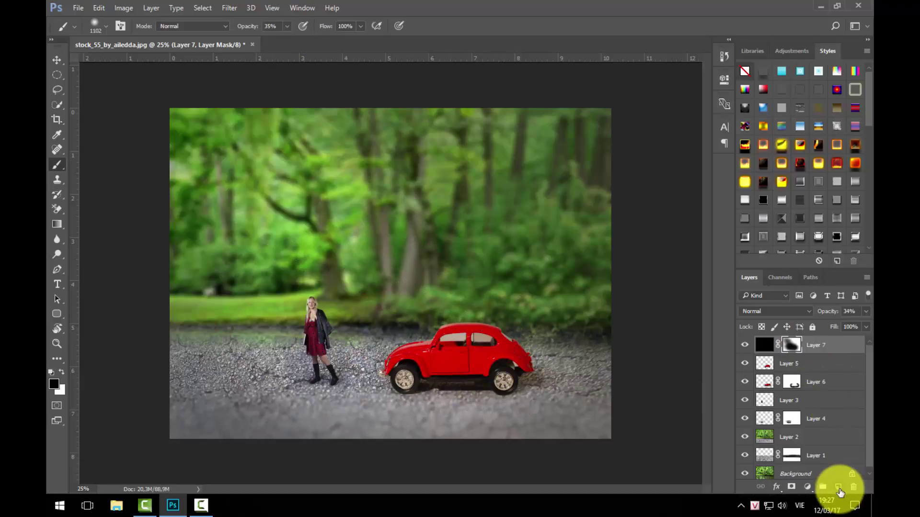
Add a new Layer 8 and choose a deep orange-brown foreground colour
{"action": "left_click", "coordinate": [838, 487]}
{"action": "left_click", "coordinate": [54, 383]}
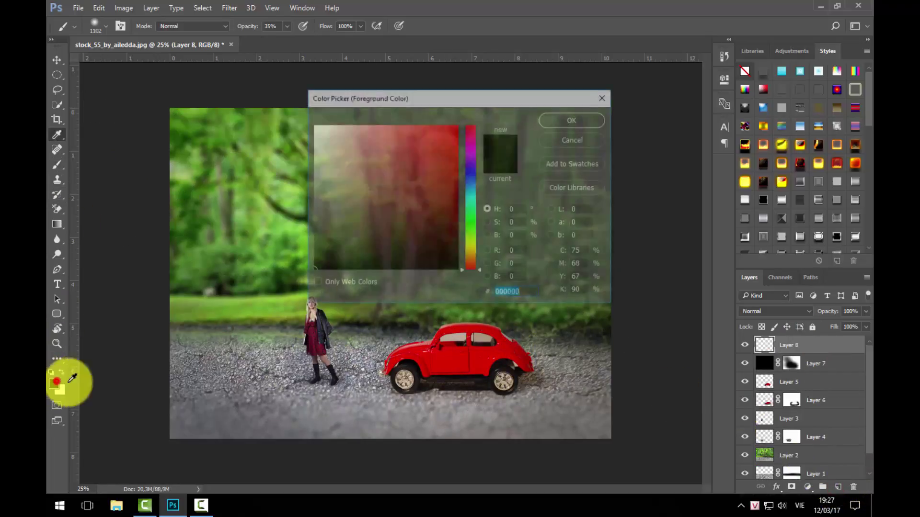
{"action": "left_click_drag", "start_coordinate": [472, 259], "coordinate": [469, 257]}
{"action": "left_click", "coordinate": [431, 188]}
{"action": "left_click", "coordinate": [428, 196]}
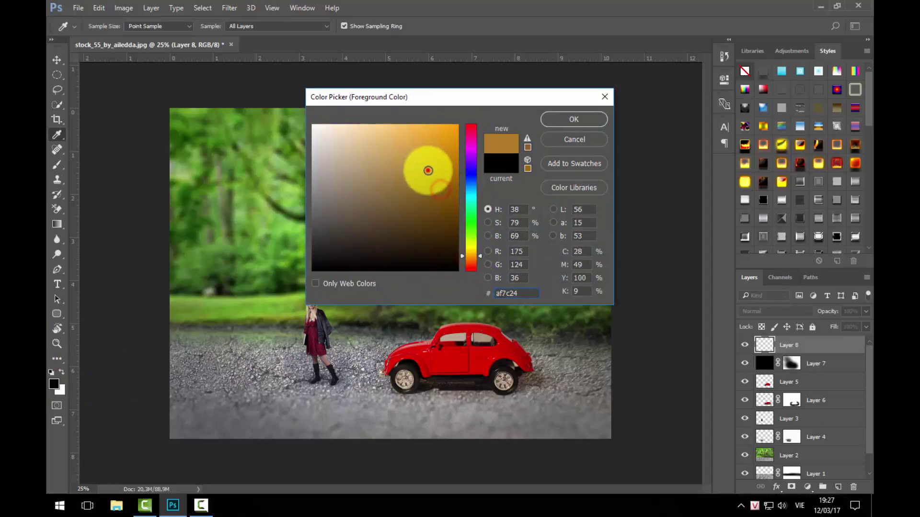
{"action": "left_click", "coordinate": [454, 161]}
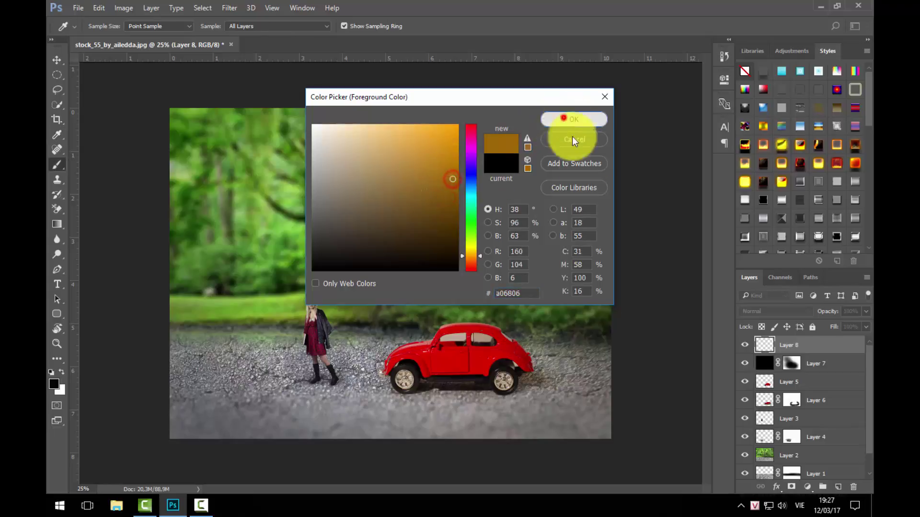
{"action": "left_click", "coordinate": [574, 119]}
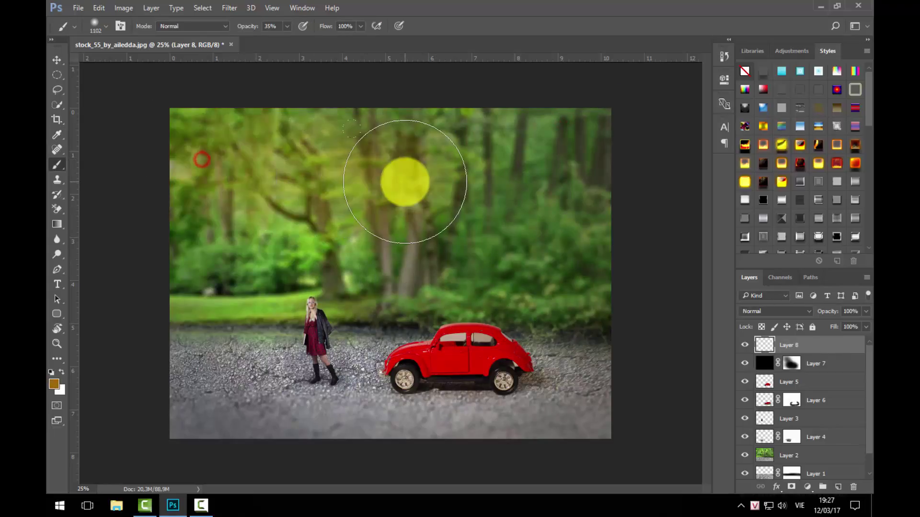
Paint brown across the upper forest and treetops, set to Screen with lowered opacity
{"action": "left_click_drag", "start_coordinate": [300, 49], "coordinate": [378, 43]}
{"action": "mouse_move", "coordinate": [207, 166]}
{"action": "left_mouse_down"}
{"action": "mouse_move", "coordinate": [458, 177]}
{"action": "mouse_move", "coordinate": [257, 226]}
{"action": "left_mouse_up"}
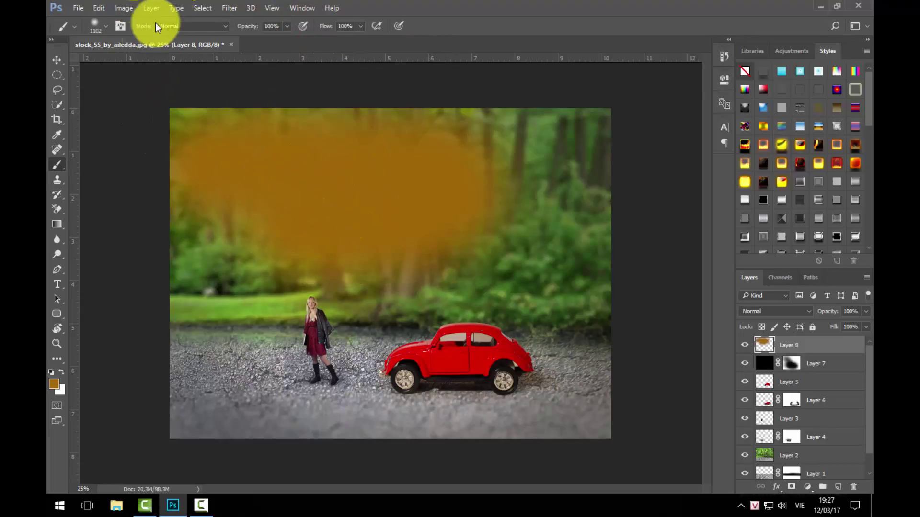
{"action": "left_click", "coordinate": [808, 312]}
{"action": "left_click", "coordinate": [767, 161]}
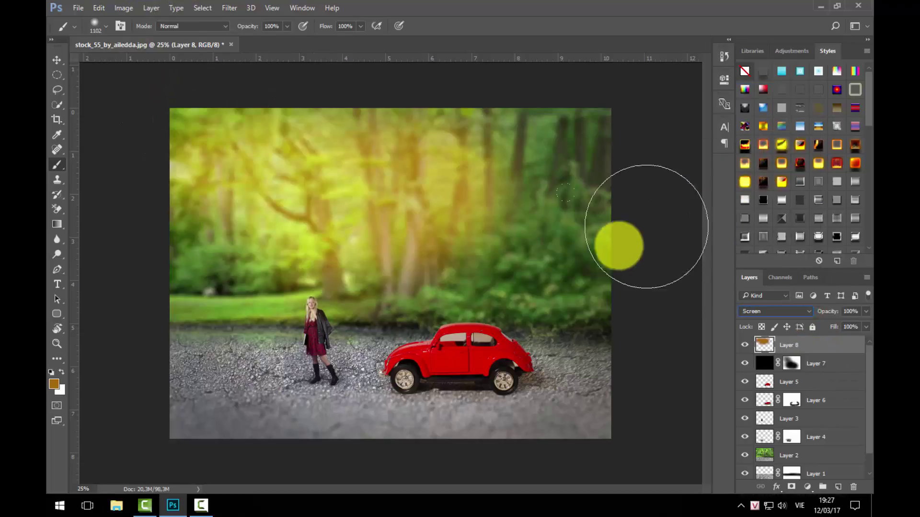
{"action": "left_click_drag", "start_coordinate": [844, 326], "coordinate": [832, 325]}
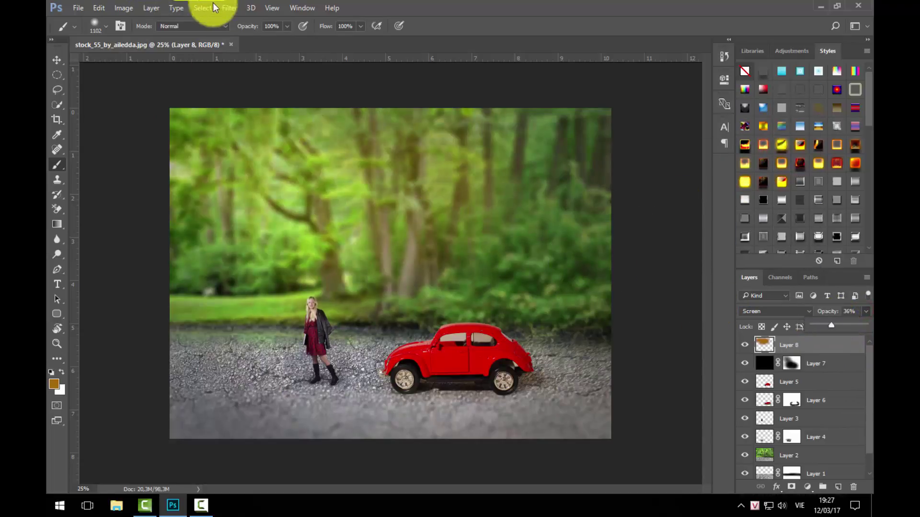
Gaussian-blur the glow layer, compare it on and off, and edit its opacity
{"action": "left_click", "coordinate": [230, 7]}
{"action": "left_click", "coordinate": [273, 135]}
{"action": "left_click", "coordinate": [412, 177]}
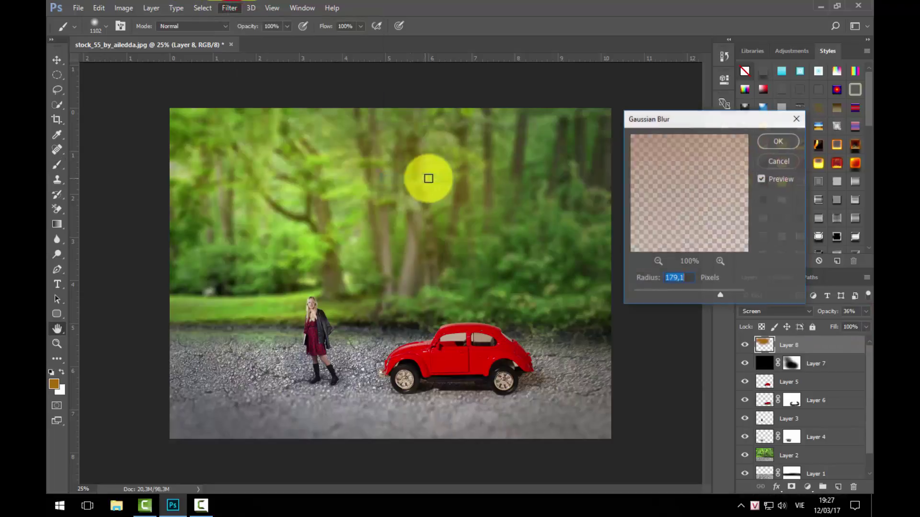
{"action": "left_click_drag", "start_coordinate": [702, 292], "coordinate": [675, 293]}
{"action": "left_click", "coordinate": [779, 140]}
{"action": "key", "text": "b"}
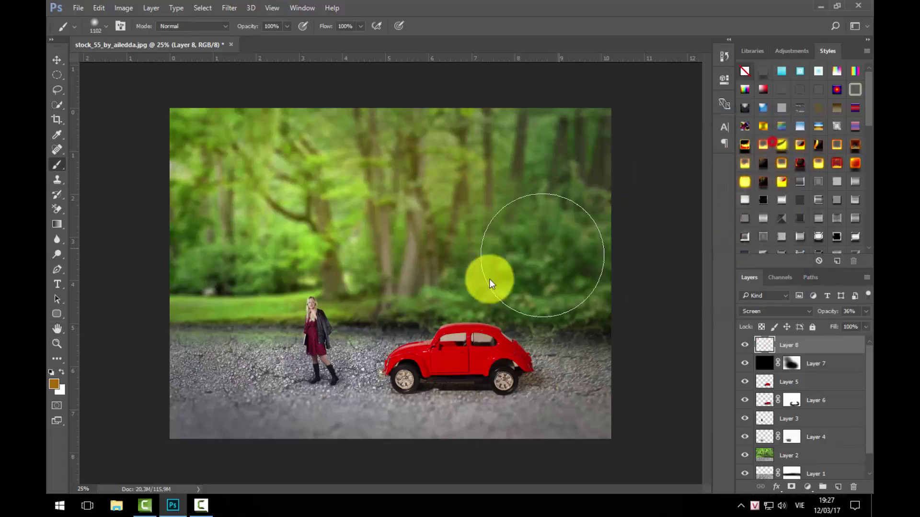
{"action": "left_click", "coordinate": [743, 346]}
{"action": "left_click", "coordinate": [743, 346]}
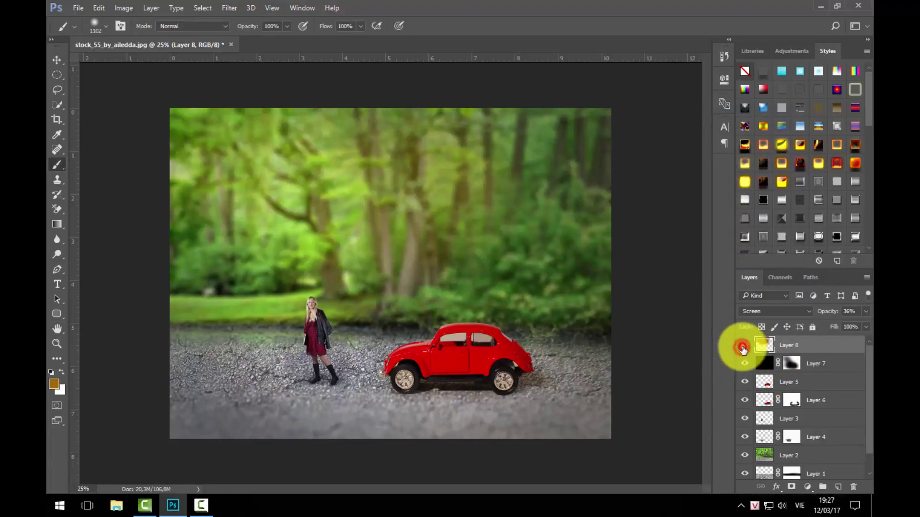
{"action": "left_click", "coordinate": [849, 311]}
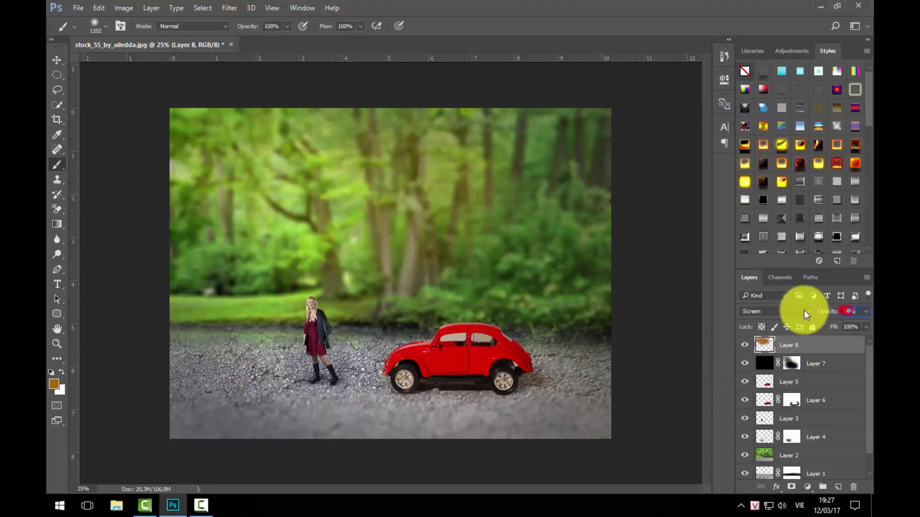
Set Layer 8 to 25% opacity, add Layer 9, and pick a pale warm orange
{"action": "type", "text": "25"}
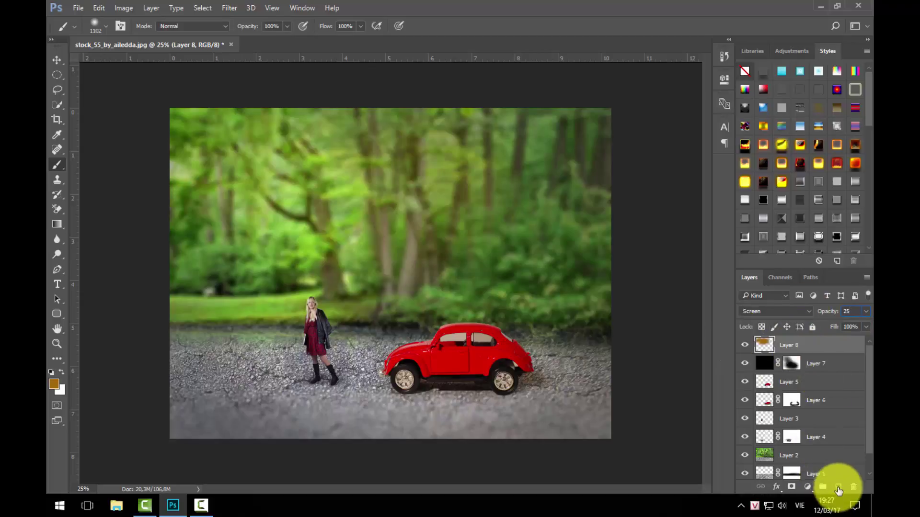
{"action": "left_click", "coordinate": [838, 486]}
{"action": "left_click", "coordinate": [53, 384]}
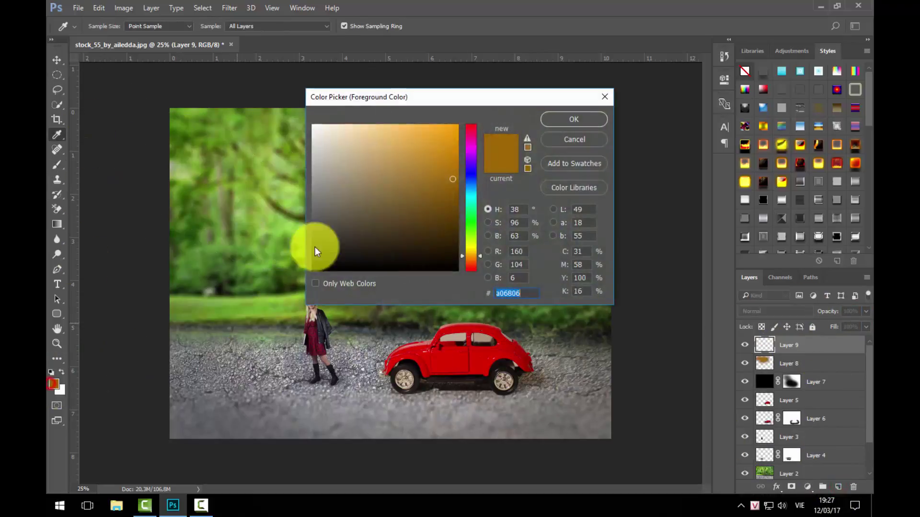
{"action": "left_click_drag", "start_coordinate": [410, 156], "coordinate": [393, 126]}
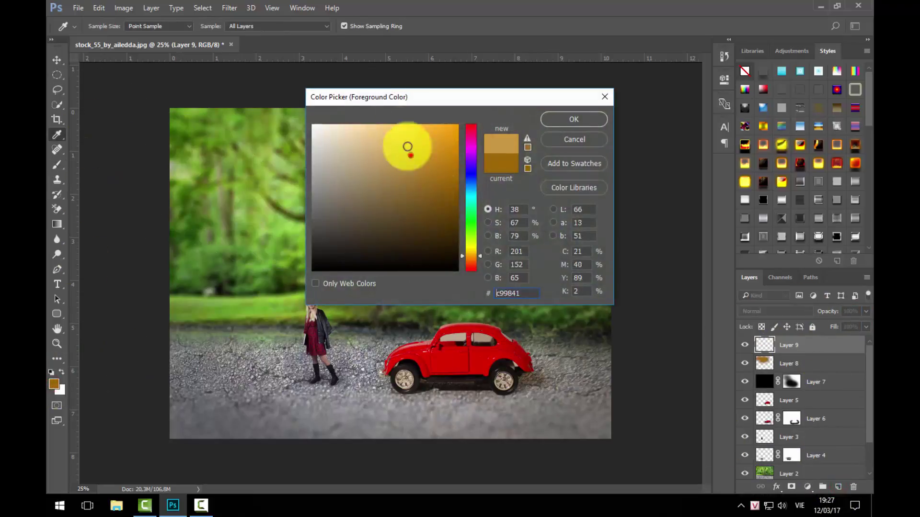
{"action": "left_click", "coordinate": [594, 121]}
Paint an orange glow over the upper-left forest, set to Screen at 34% opacity
{"action": "key", "text": "b"}
{"action": "left_click_drag", "start_coordinate": [194, 144], "coordinate": [310, 175]}
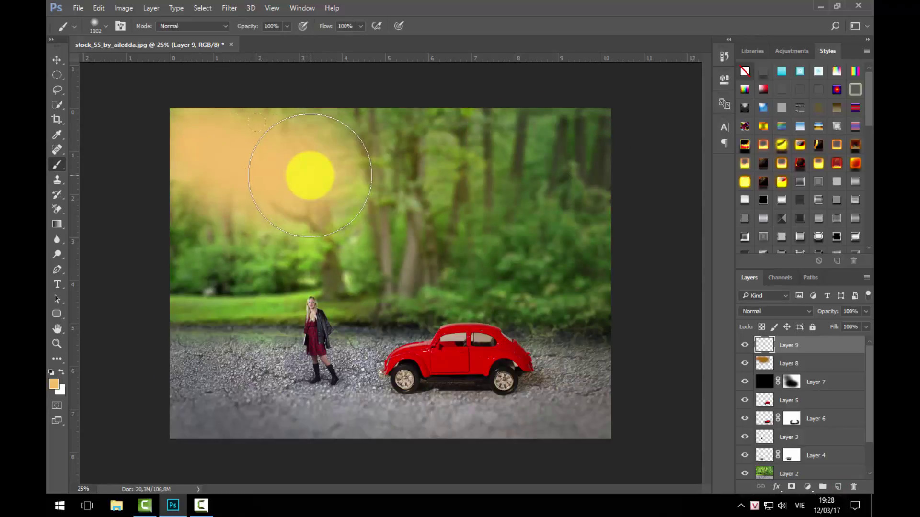
{"action": "left_click_drag", "start_coordinate": [201, 144], "coordinate": [253, 187]}
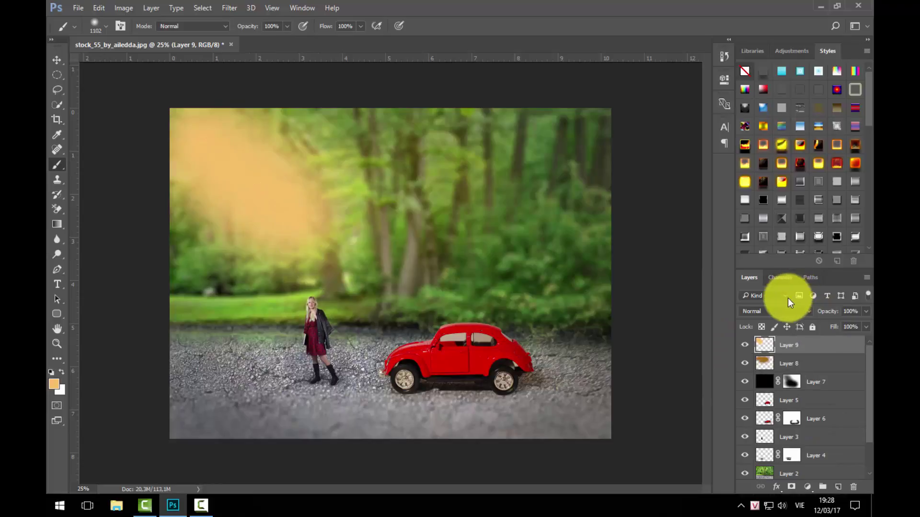
{"action": "left_click", "coordinate": [794, 312]}
{"action": "left_click", "coordinate": [770, 157]}
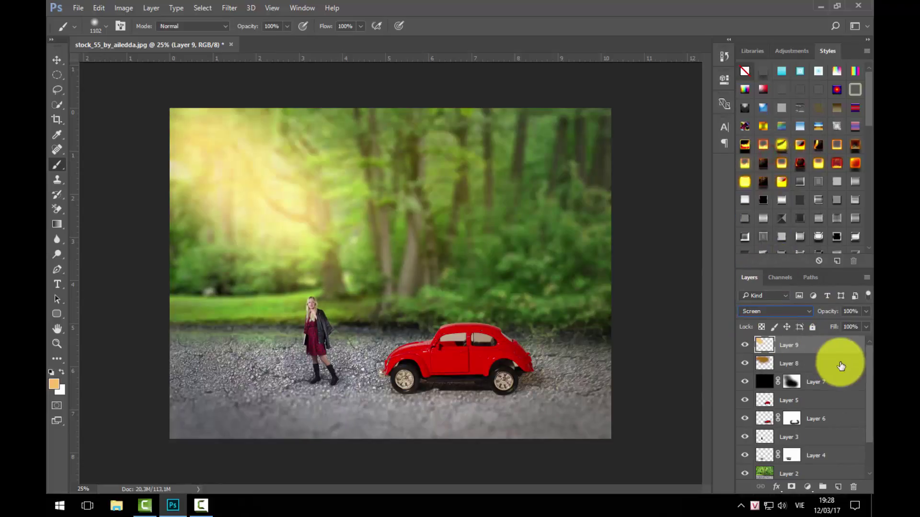
{"action": "left_click_drag", "start_coordinate": [835, 322], "coordinate": [830, 324]}
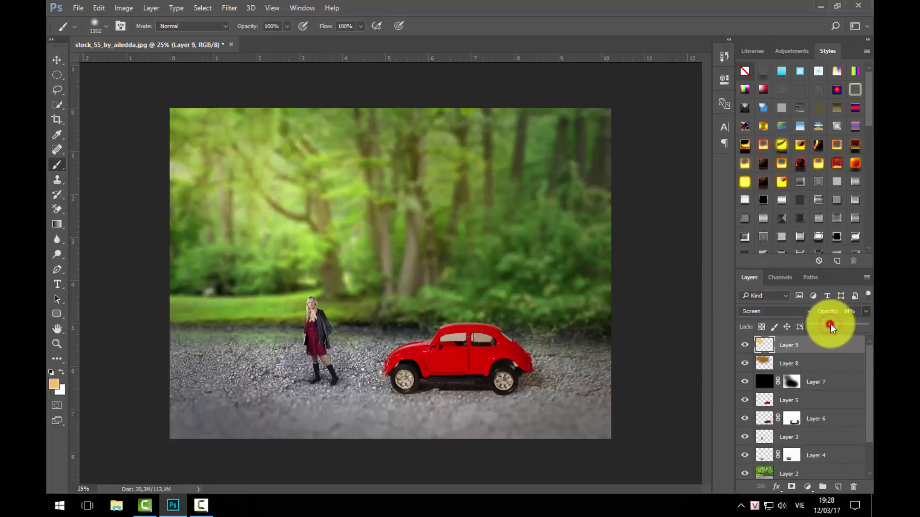
Apply a Gaussian Blur to Layer 9 and toggle it to compare
{"action": "left_click", "coordinate": [222, 7]}
{"action": "mouse_move", "coordinate": [236, 134]}
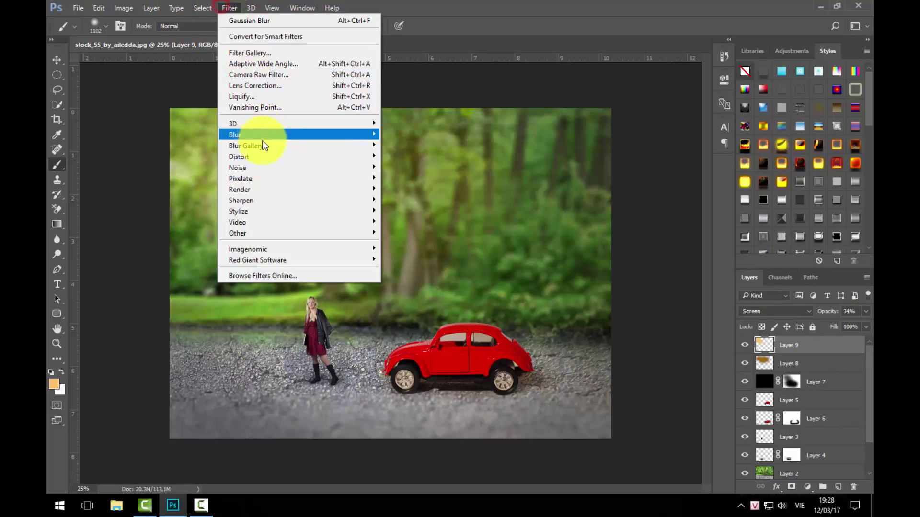
{"action": "left_click", "coordinate": [396, 178]}
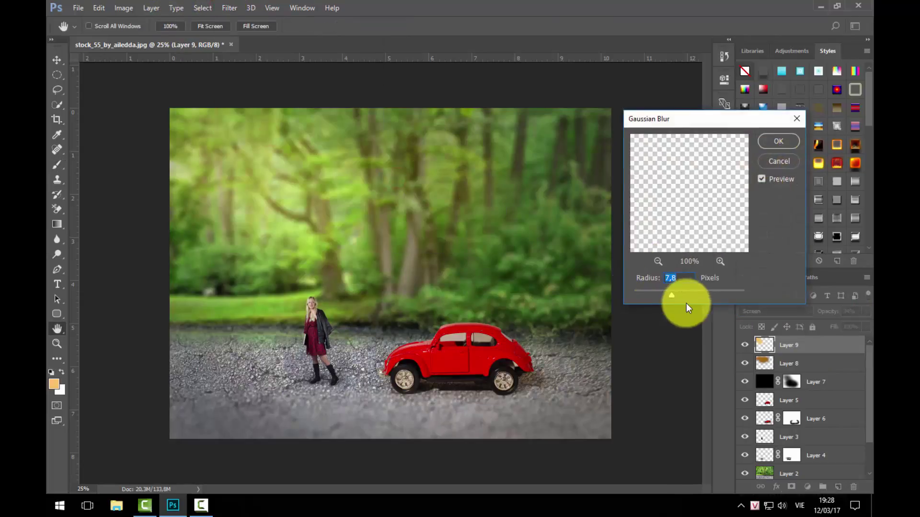
{"action": "left_click", "coordinate": [778, 141]}
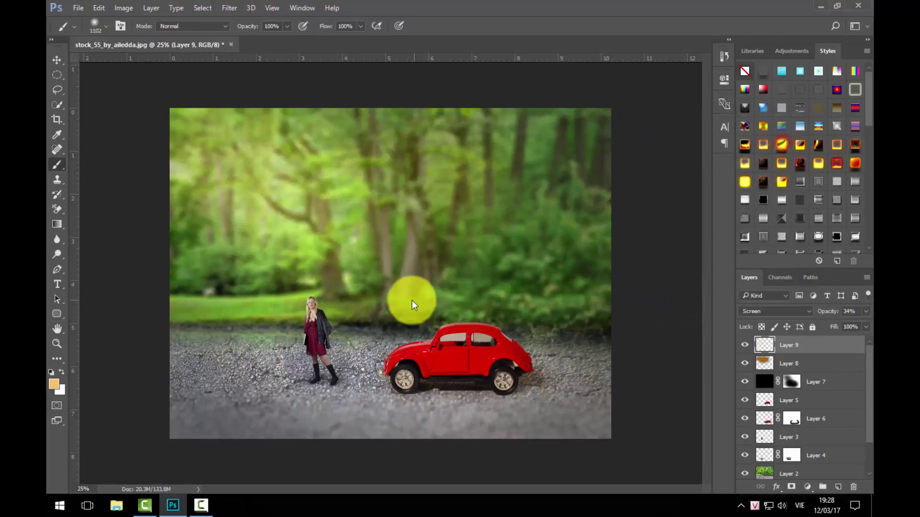
{"action": "left_click", "coordinate": [741, 345]}
{"action": "left_click", "coordinate": [741, 346]}
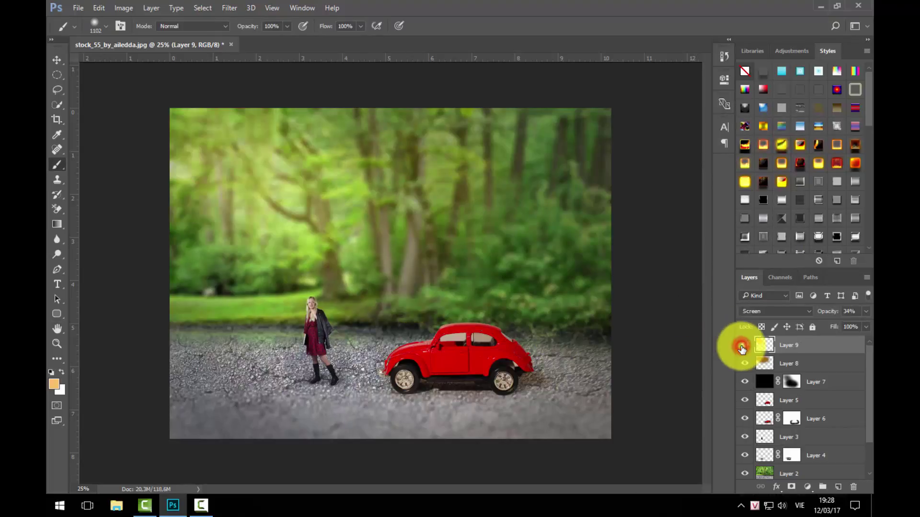
Select the car's Layer 5 and zoom in on its side windows
{"action": "left_click_drag", "start_coordinate": [256, 313], "coordinate": [377, 296]}
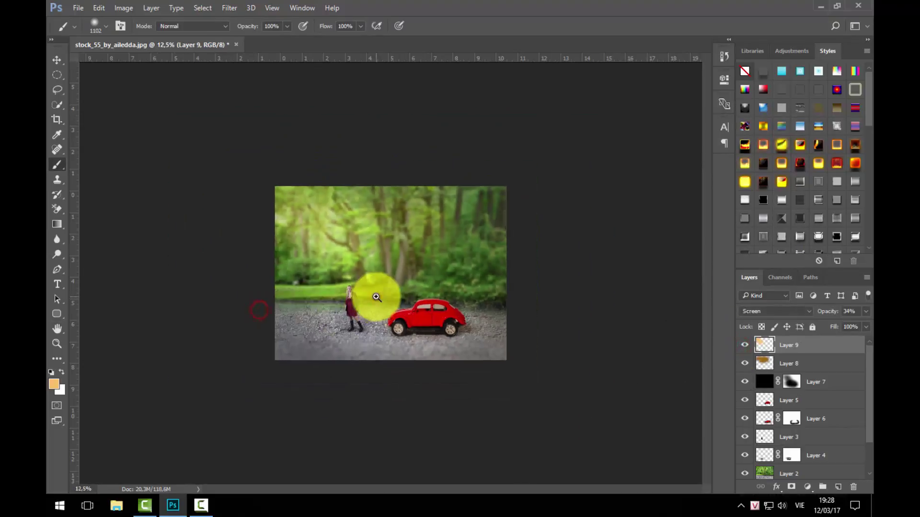
{"action": "left_click_drag", "start_coordinate": [455, 301], "coordinate": [371, 283]}
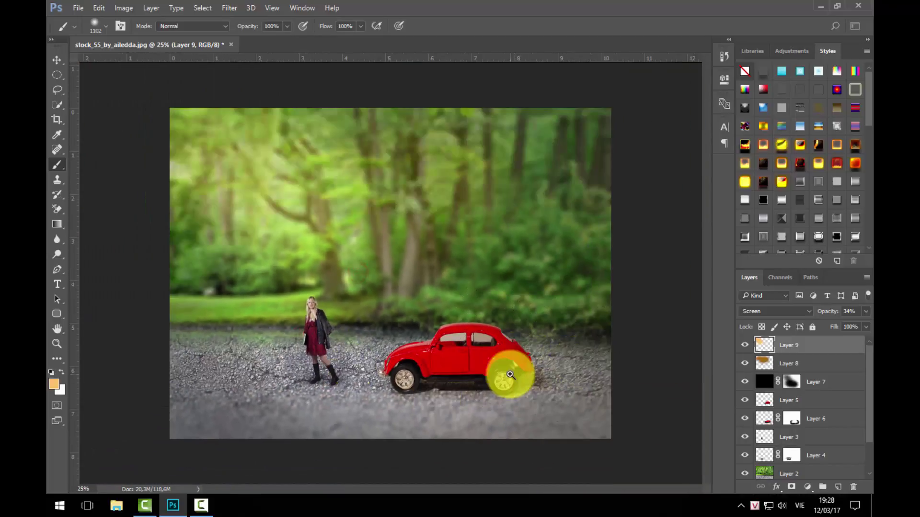
{"action": "left_click_drag", "start_coordinate": [510, 374], "coordinate": [545, 395]}
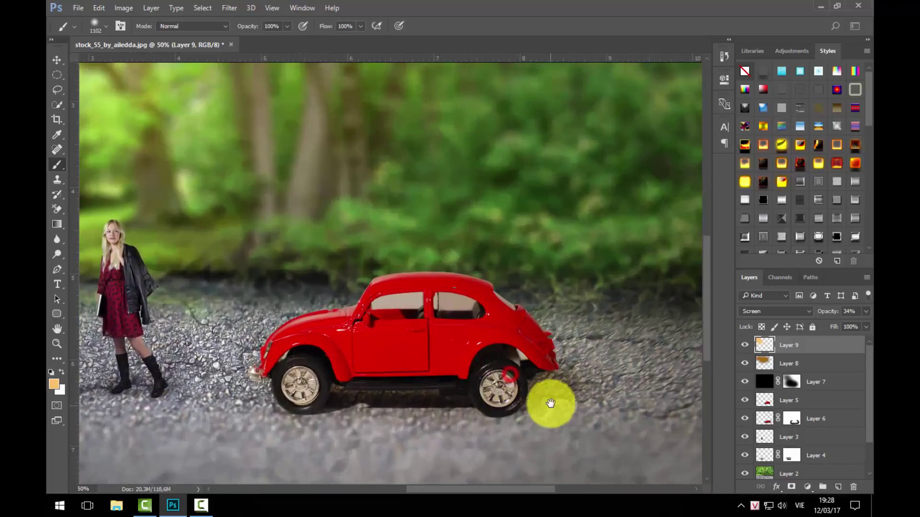
{"action": "key", "text": "v"}
{"action": "right_click", "coordinate": [405, 274]}
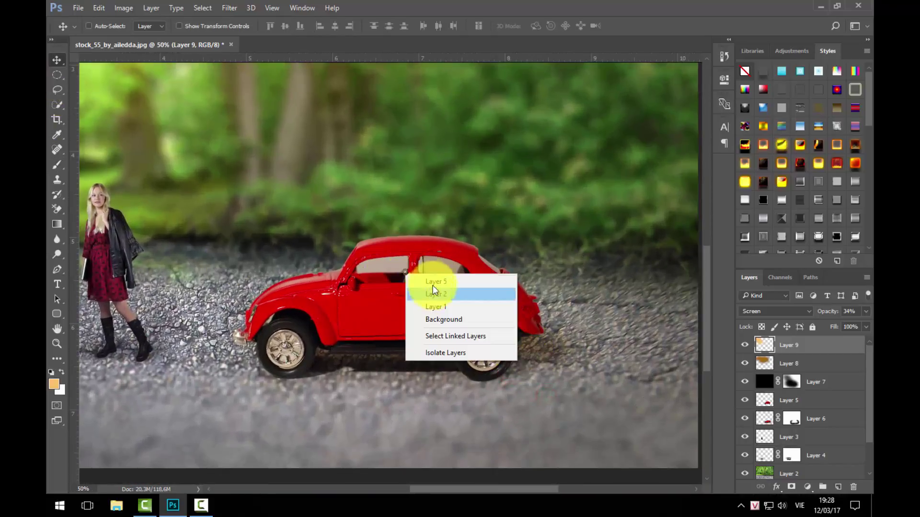
{"action": "left_click", "coordinate": [433, 284]}
{"action": "key", "text": "ctrl+plus"}
{"action": "key", "text": "ctrl+plus"}
Trace the front side window with the Pen tool and make it a selection
{"action": "key", "text": "ctrl+plus"}
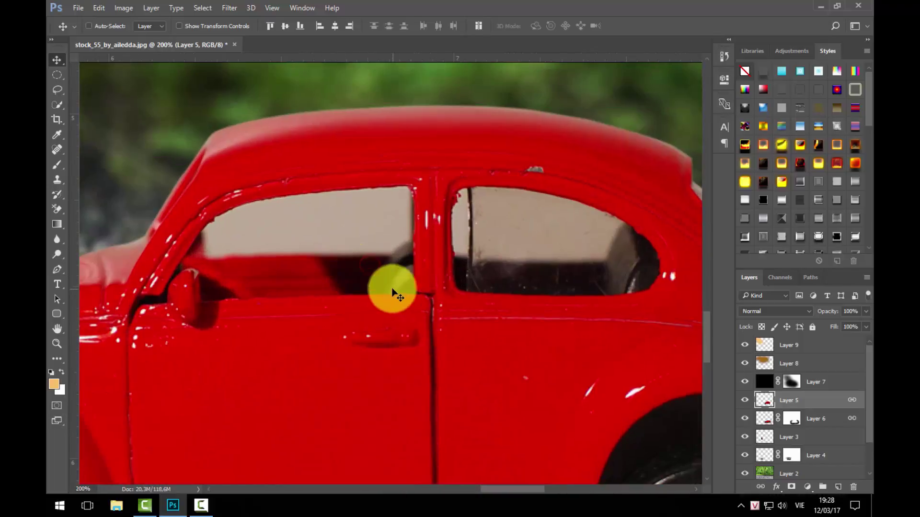
{"action": "key", "text": "p"}
{"action": "key", "text": "ctrl+plus"}
{"action": "left_click", "coordinate": [199, 228]}
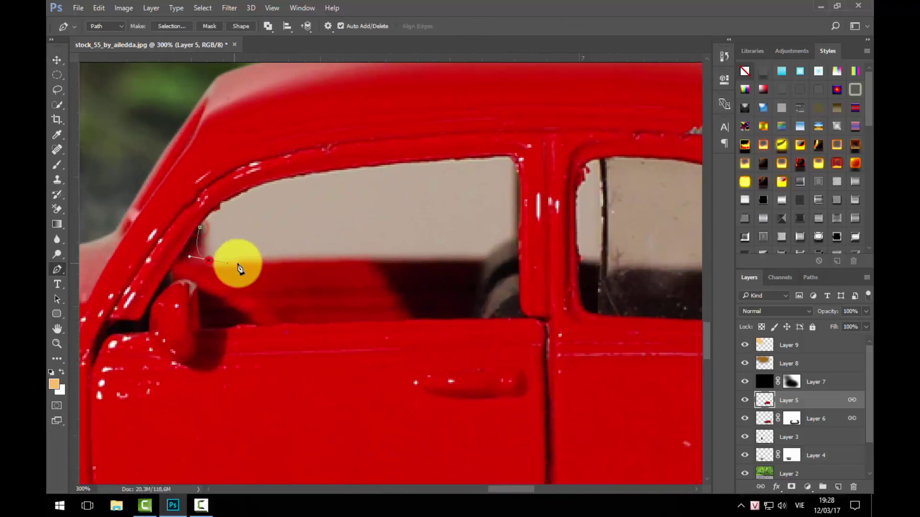
{"action": "left_click_drag", "start_coordinate": [240, 270], "coordinate": [208, 259]}
{"action": "left_click_drag", "start_coordinate": [367, 260], "coordinate": [410, 260]}
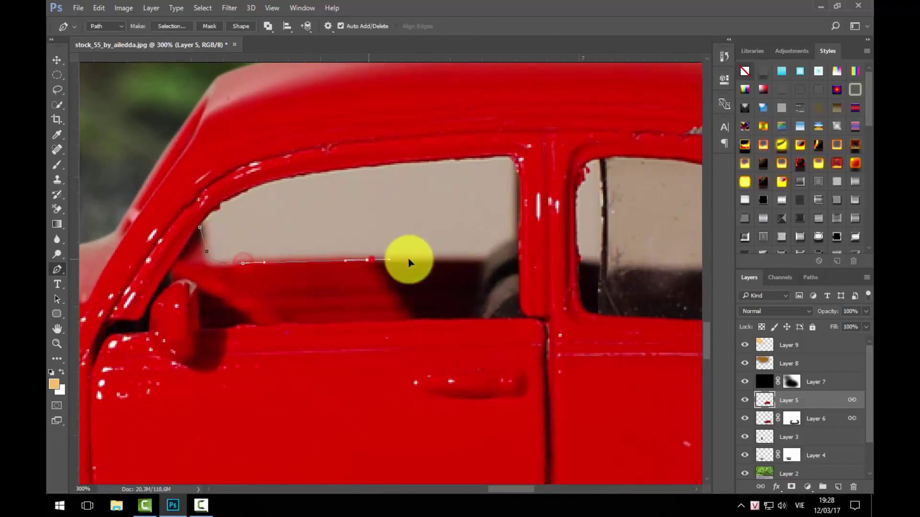
{"action": "left_click_drag", "start_coordinate": [476, 263], "coordinate": [504, 259]}
{"action": "left_click", "coordinate": [513, 159]}
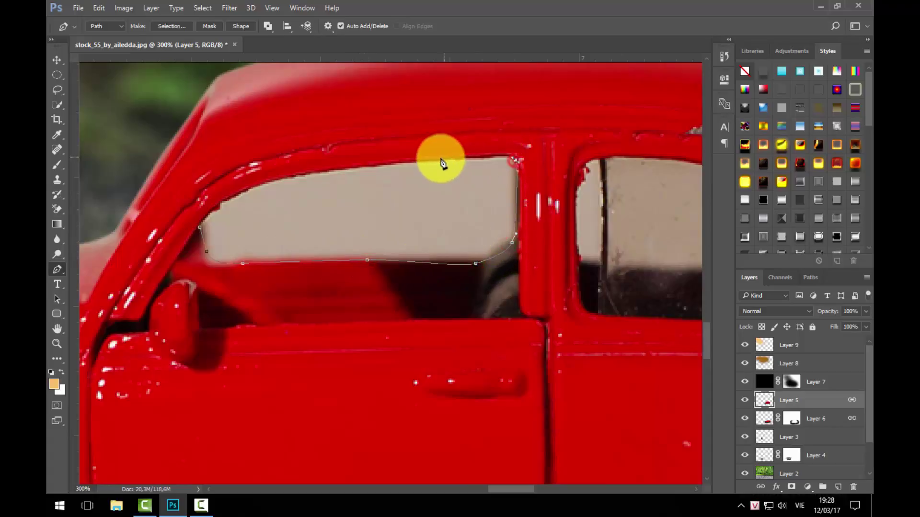
{"action": "left_click", "coordinate": [199, 219]}
{"action": "key", "text": "ctrl+Return"}
Trace the rear side window with the Pen tool and add it to the selection
{"action": "scroll", "coordinate": [355, 259], "scroll_direction": "right", "scroll_amount": 5}
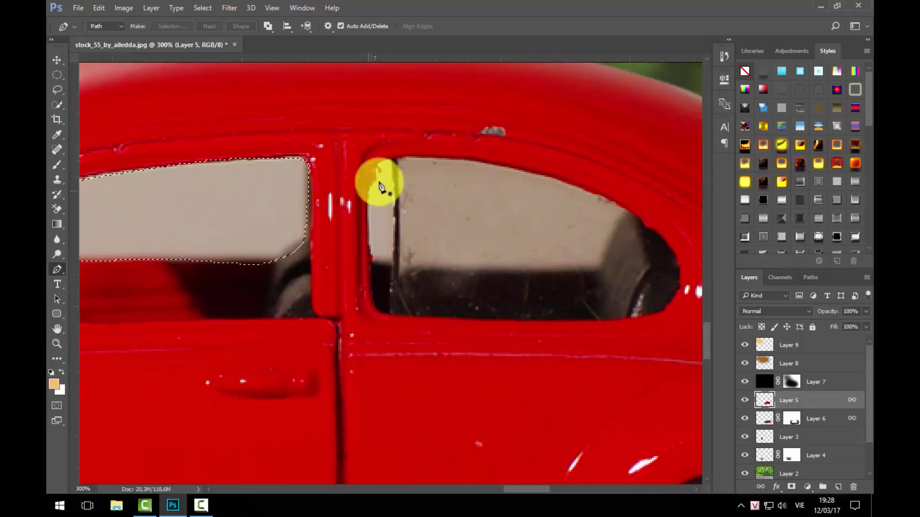
{"action": "left_click", "coordinate": [367, 194]}
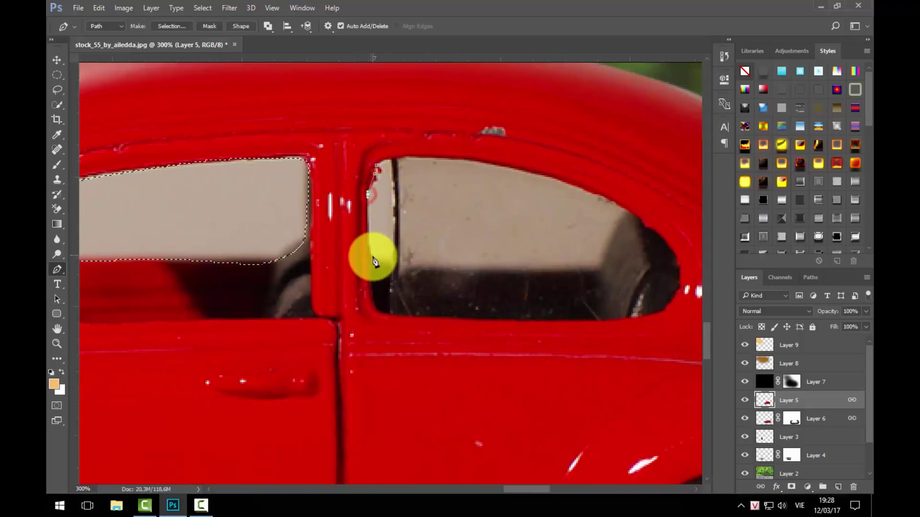
{"action": "left_click", "coordinate": [574, 272]}
{"action": "left_click_drag", "start_coordinate": [605, 254], "coordinate": [611, 241]}
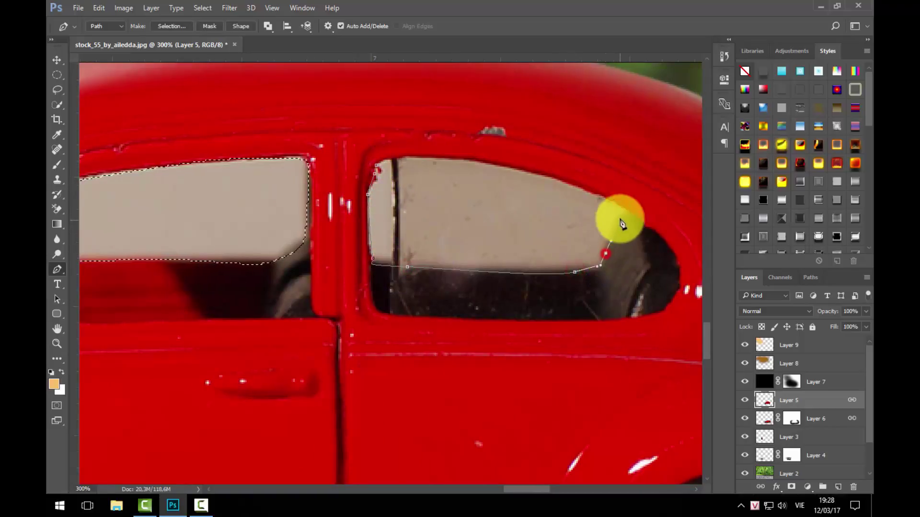
{"action": "left_click", "coordinate": [623, 207]}
{"action": "left_click_drag", "start_coordinate": [518, 170], "coordinate": [495, 168]}
{"action": "left_click_drag", "start_coordinate": [436, 161], "coordinate": [406, 165]}
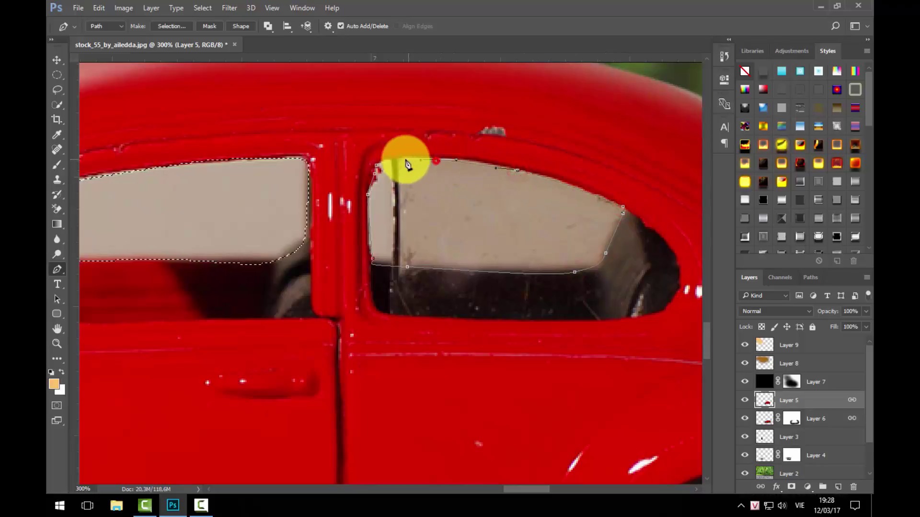
{"action": "left_click", "coordinate": [377, 164]}
{"action": "key", "text": "ctrl+Return"}
Feather the window selection and delete the grey fill inside the car windows
{"action": "key", "text": "ctrl+minus"}
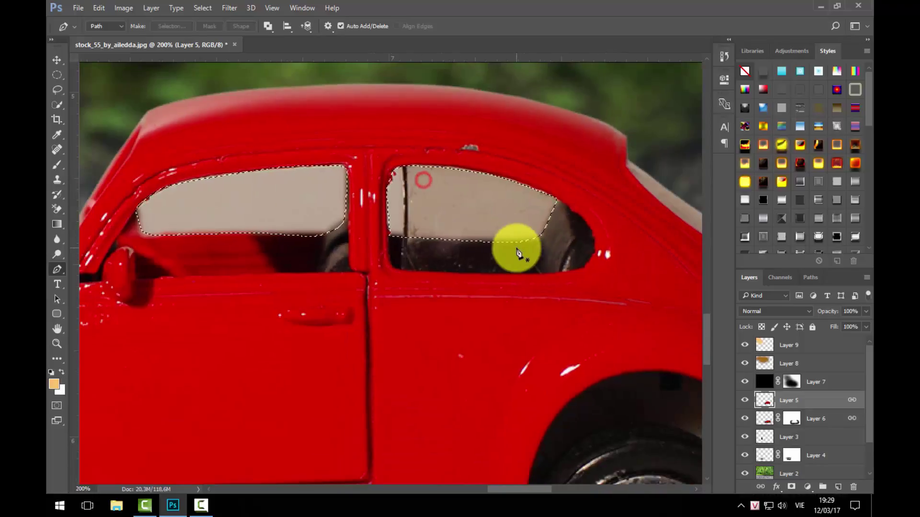
{"action": "key", "text": "shift+F6"}
{"action": "key", "text": "Return"}
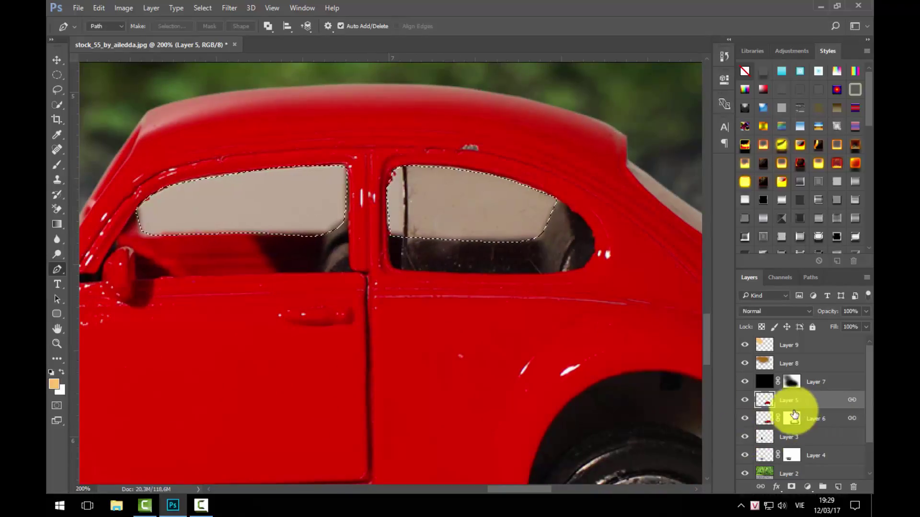
{"action": "key", "text": "Delete"}
{"action": "scroll", "coordinate": [410, 292], "scroll_direction": "down", "scroll_amount": 3}
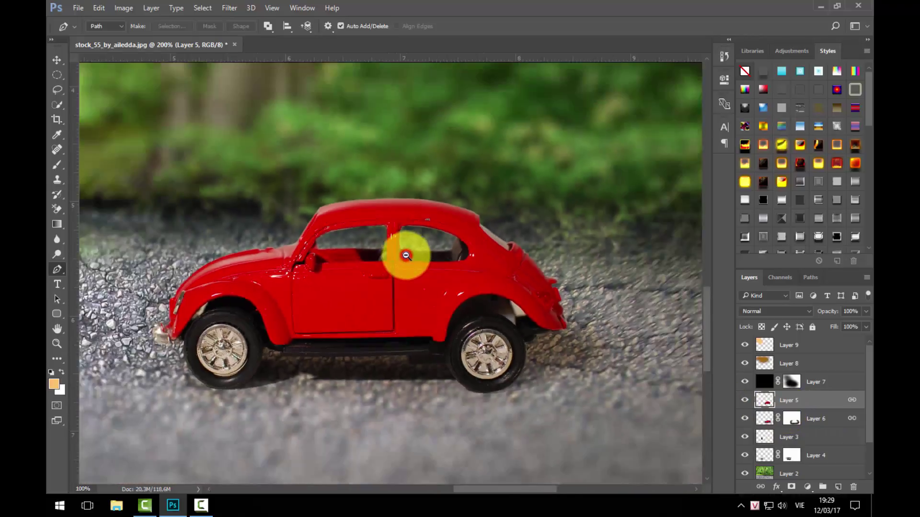
{"action": "left_click_drag", "start_coordinate": [475, 269], "coordinate": [510, 287]}
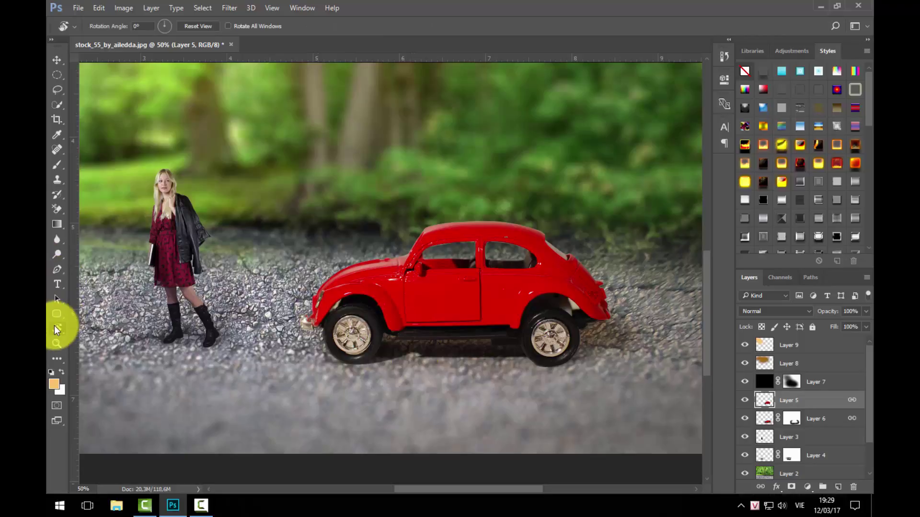
Switch to the Blur Tool with strength set to 100%
{"action": "left_click", "coordinate": [59, 314]}
{"action": "left_click", "coordinate": [56, 238]}
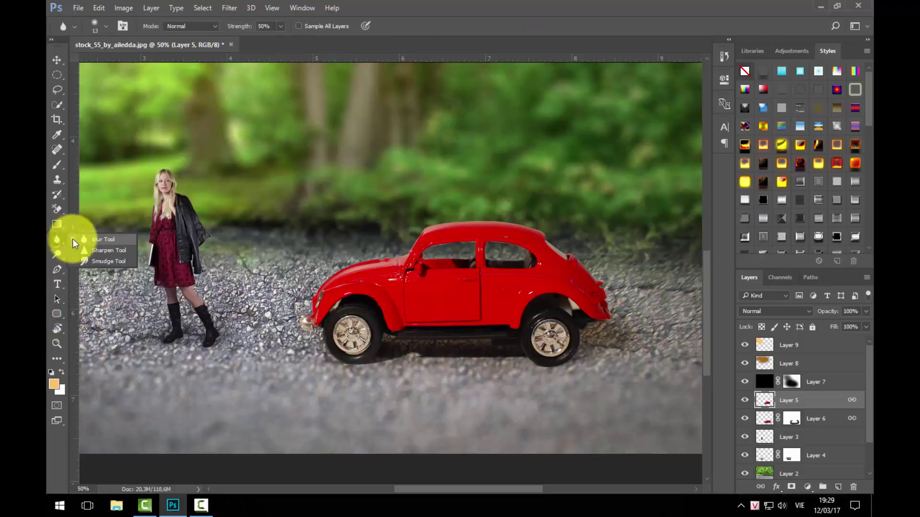
{"action": "scroll", "coordinate": [427, 373], "scroll_direction": "up", "scroll_amount": 2}
{"action": "scroll", "coordinate": [263, 313], "scroll_direction": "up", "scroll_amount": 1}
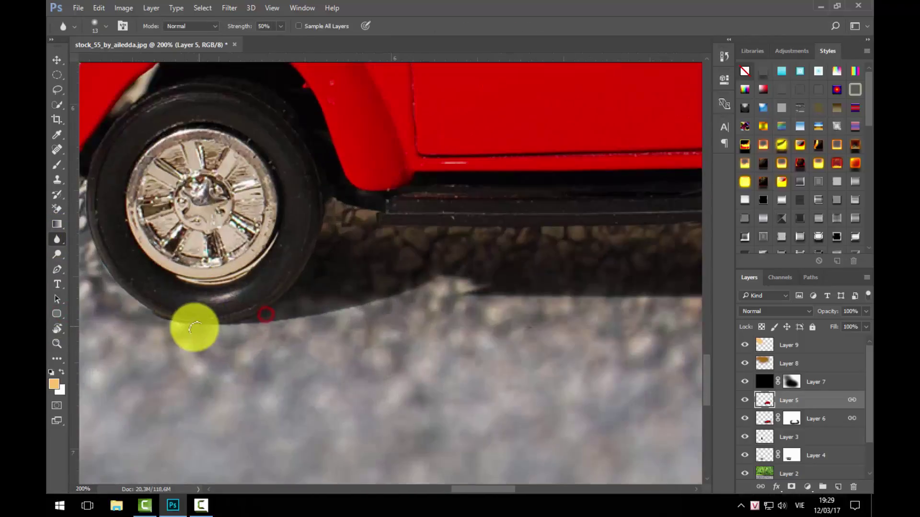
{"action": "left_click_drag", "start_coordinate": [194, 328], "coordinate": [325, 314]}
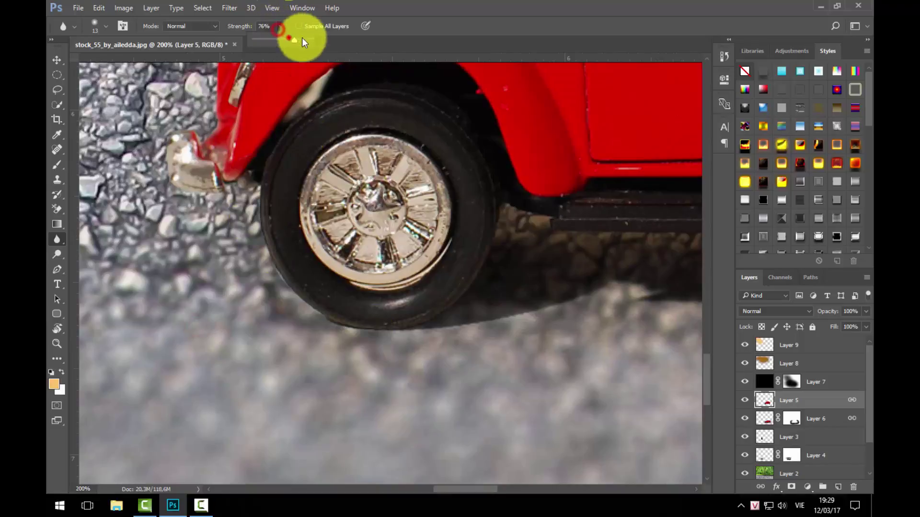
{"action": "left_click_drag", "start_coordinate": [265, 249], "coordinate": [298, 296]}
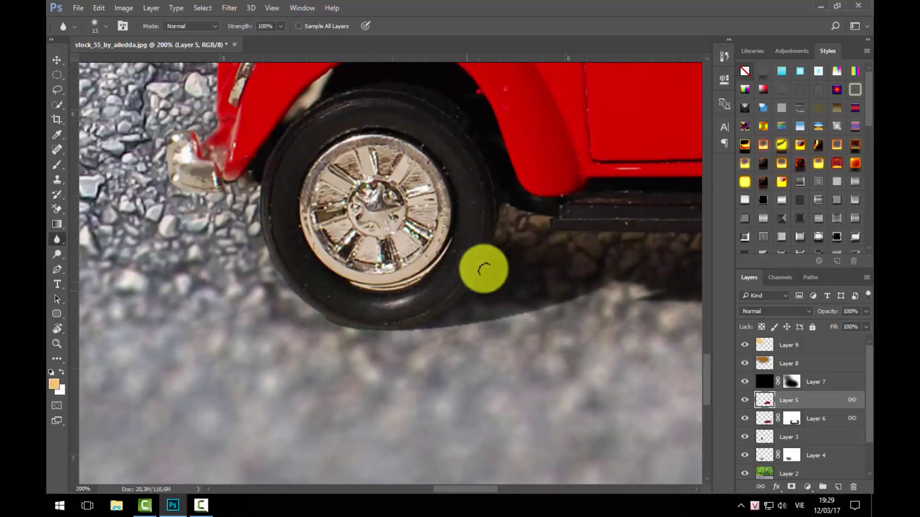
Blur the car's tires, rear fender and roof edges, panning along the car
{"action": "left_click_drag", "start_coordinate": [546, 216], "coordinate": [421, 225]}
{"action": "left_click_drag", "start_coordinate": [553, 245], "coordinate": [232, 261]}
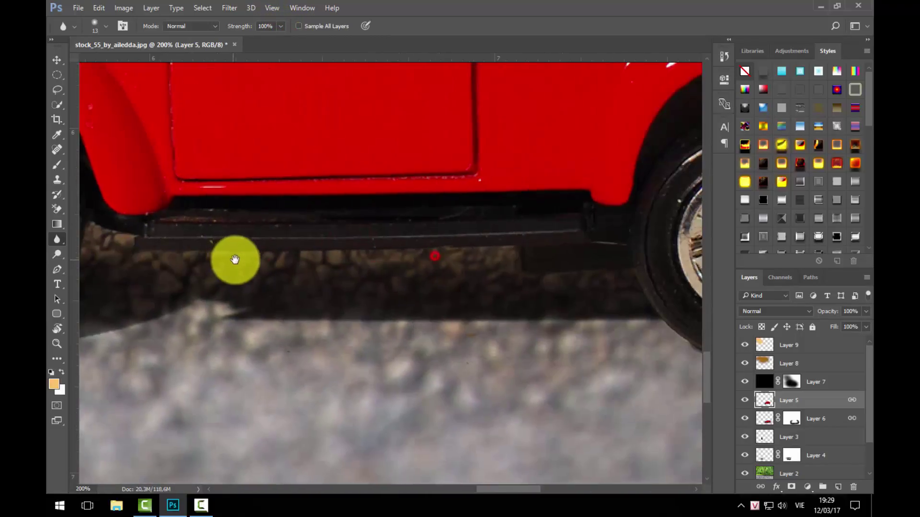
{"action": "left_click_drag", "start_coordinate": [623, 273], "coordinate": [278, 232]}
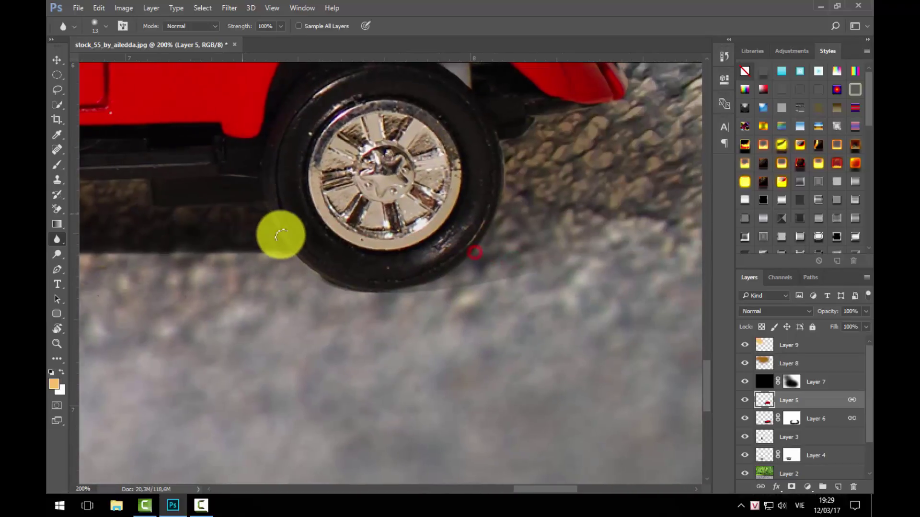
{"action": "left_click_drag", "start_coordinate": [496, 233], "coordinate": [380, 318]}
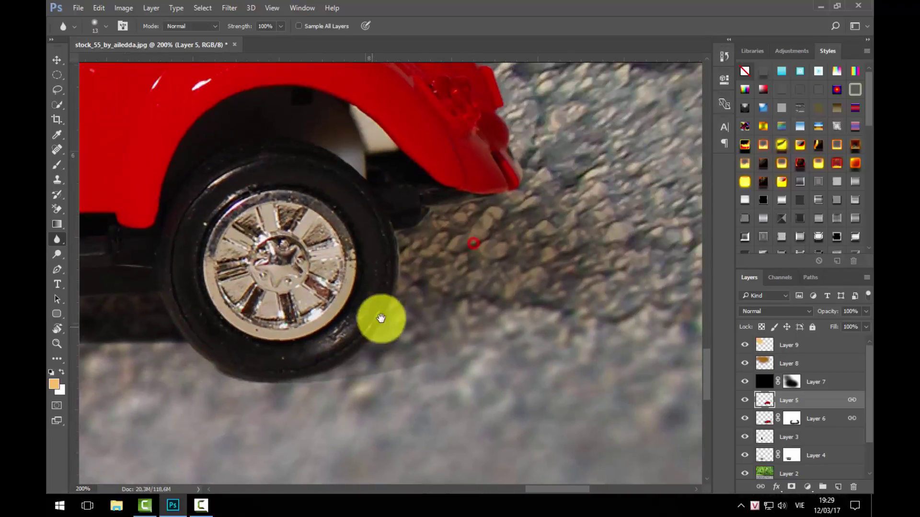
{"action": "left_click_drag", "start_coordinate": [530, 164], "coordinate": [489, 330]}
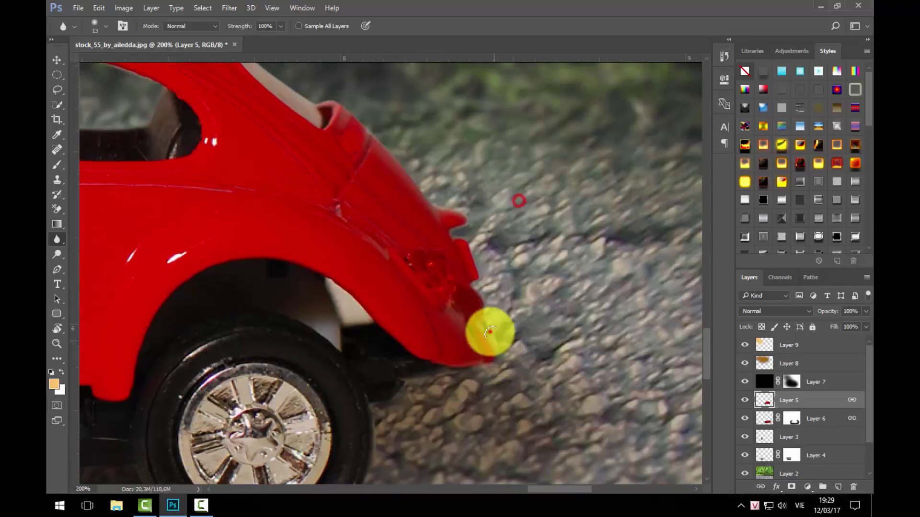
{"action": "mouse_move", "coordinate": [382, 139]}
{"action": "left_mouse_down"}
{"action": "mouse_move", "coordinate": [456, 315]}
{"action": "mouse_move", "coordinate": [505, 349]}
{"action": "left_mouse_up"}
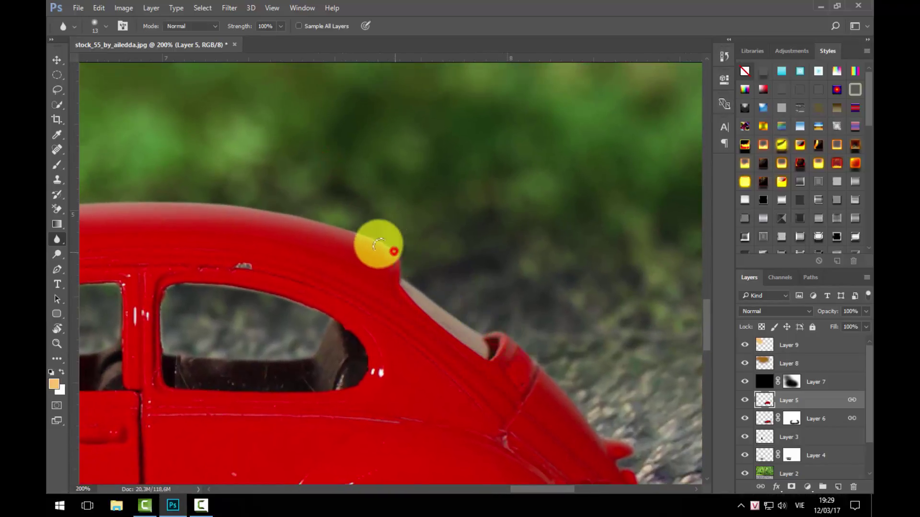
{"action": "left_click_drag", "start_coordinate": [153, 201], "coordinate": [550, 230]}
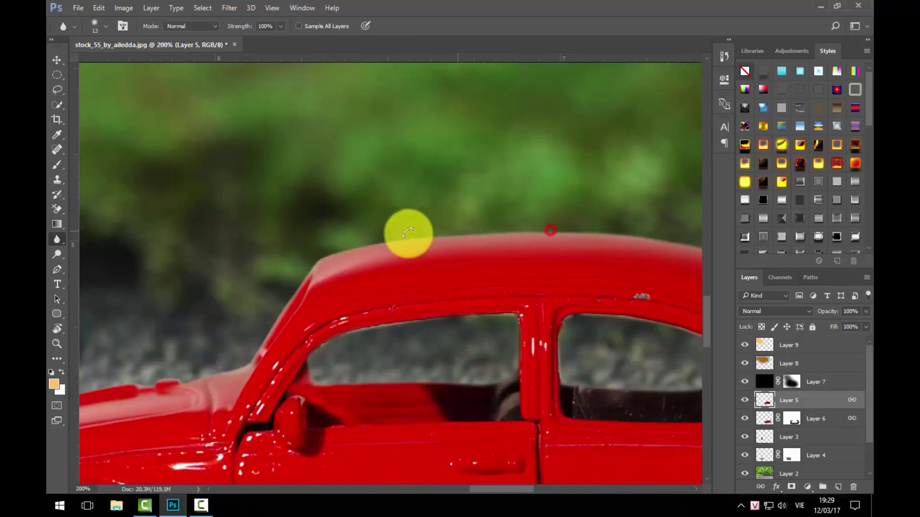
{"action": "mouse_move", "coordinate": [296, 281]}
{"action": "left_mouse_down"}
{"action": "mouse_move", "coordinate": [540, 186]}
{"action": "mouse_move", "coordinate": [406, 275]}
{"action": "left_mouse_up"}
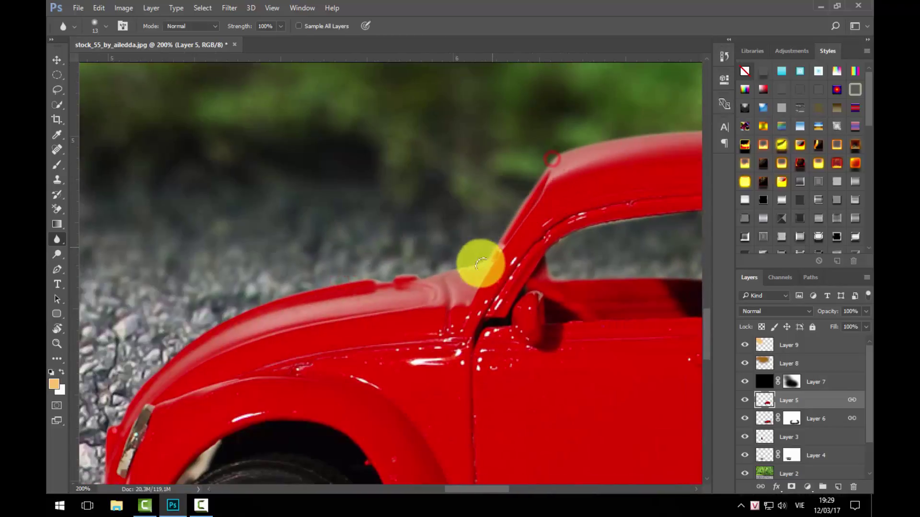
Soften the front fender and front wheel edges, then zoom out to check
{"action": "mouse_move", "coordinate": [342, 282]}
{"action": "left_mouse_down"}
{"action": "mouse_move", "coordinate": [559, 107]}
{"action": "mouse_move", "coordinate": [338, 227]}
{"action": "mouse_move", "coordinate": [417, 140]}
{"action": "mouse_move", "coordinate": [416, 218]}
{"action": "left_mouse_up"}
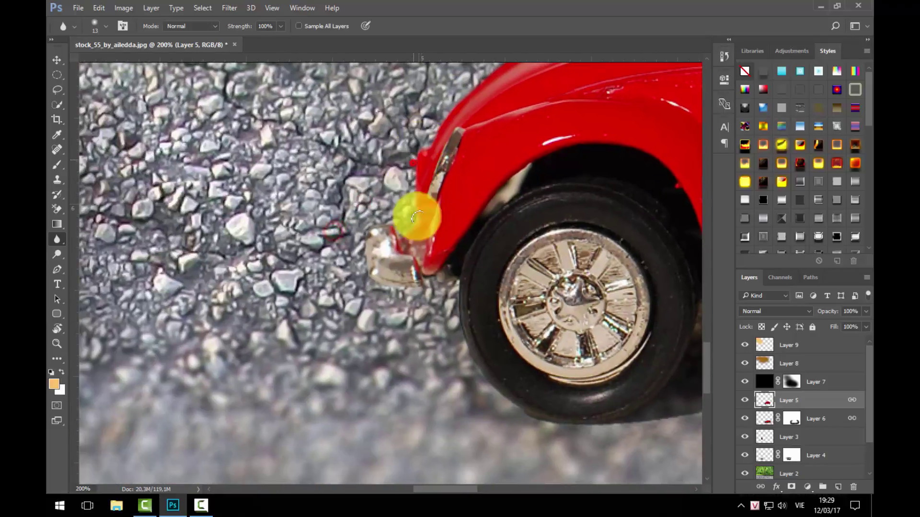
{"action": "left_click_drag", "start_coordinate": [460, 245], "coordinate": [438, 162]}
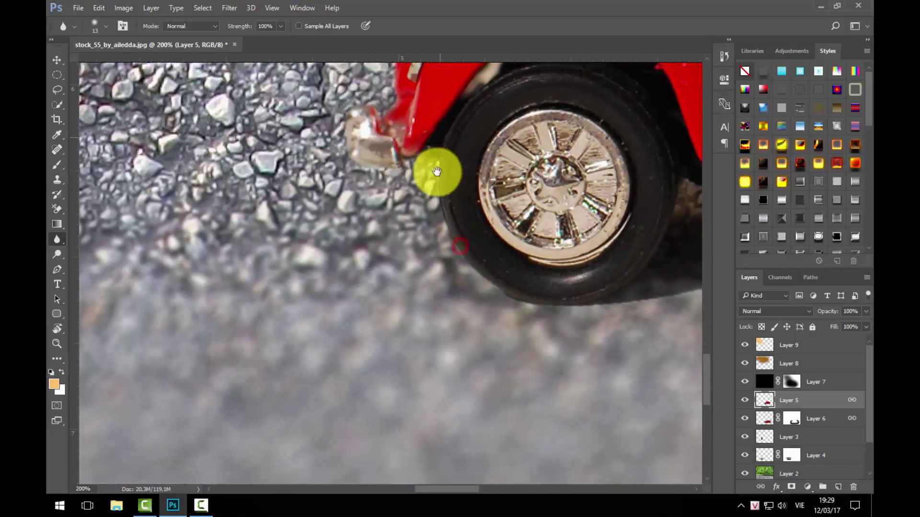
{"action": "left_click_drag", "start_coordinate": [581, 303], "coordinate": [490, 286]}
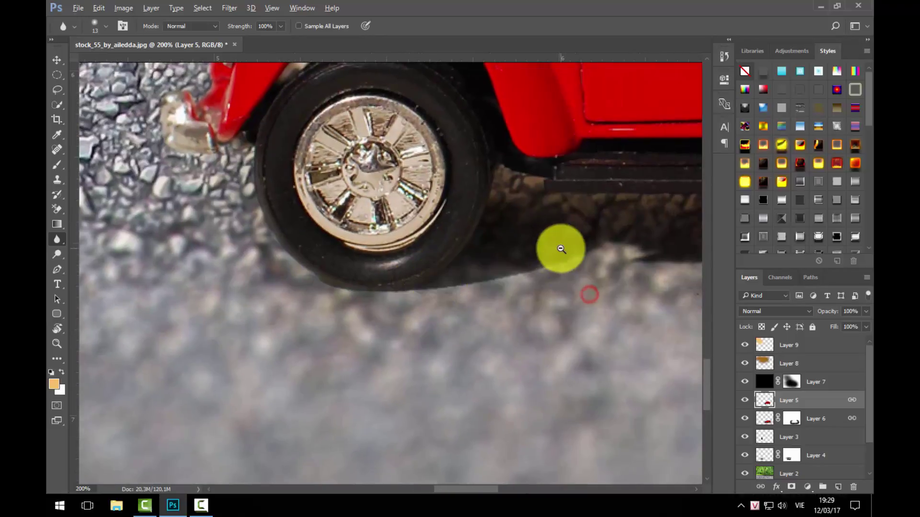
{"action": "left_click", "coordinate": [446, 251], "text": "ctrl+alt"}
{"action": "left_click", "coordinate": [373, 261], "text": "ctrl"}
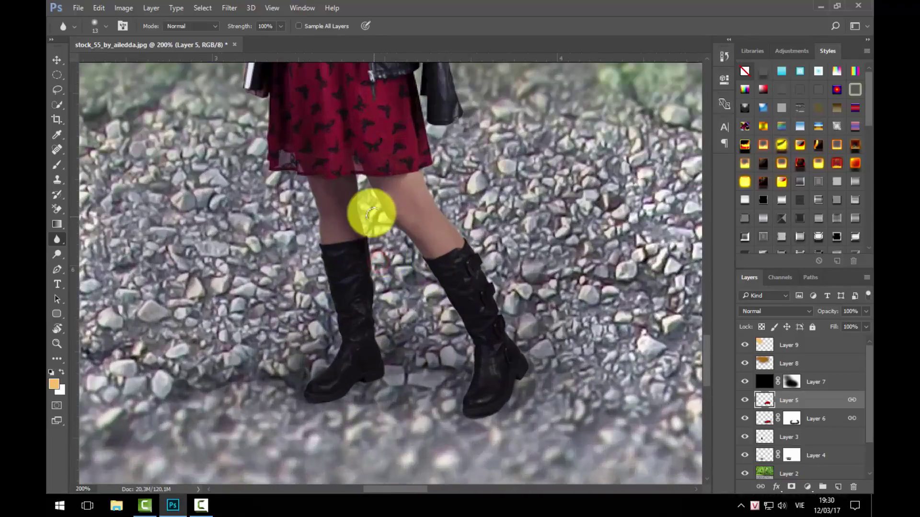
Select the woman's layer, Layer 3, and switch to the Blur tool
{"action": "key", "text": "v"}
{"action": "left_click", "coordinate": [405, 206], "text": "ctrl"}
{"action": "key", "text": "r"}
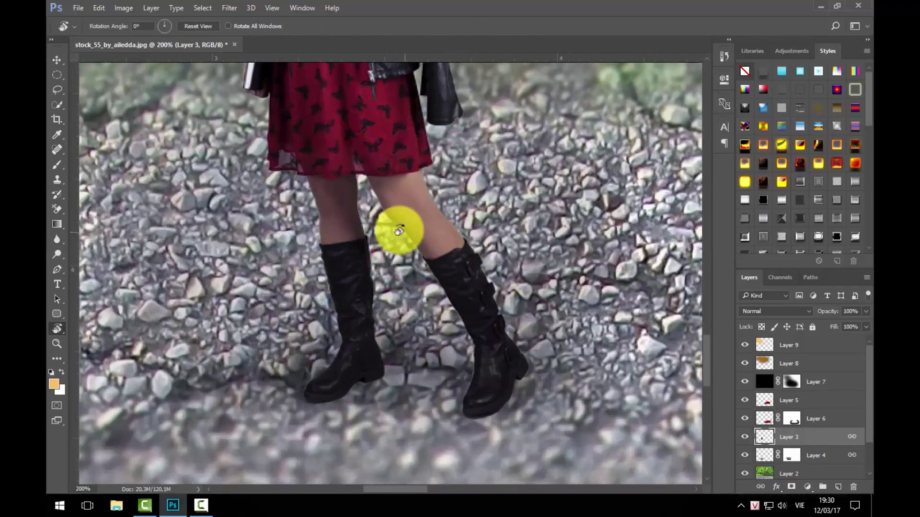
{"action": "left_click", "coordinate": [56, 239]}
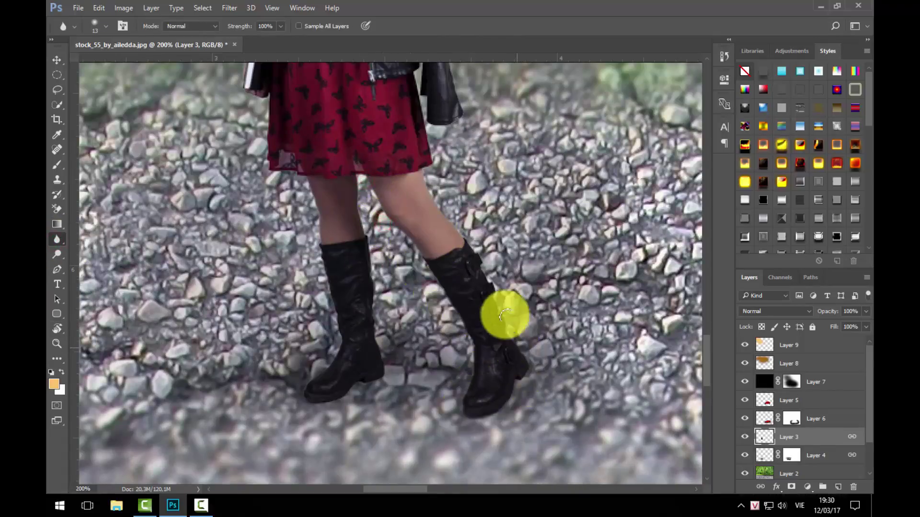
Blur the woman's hair, dress and boot edges so they blend with the gravel
{"action": "scroll", "coordinate": [398, 331], "scroll_direction": "up", "scroll_amount": 5}
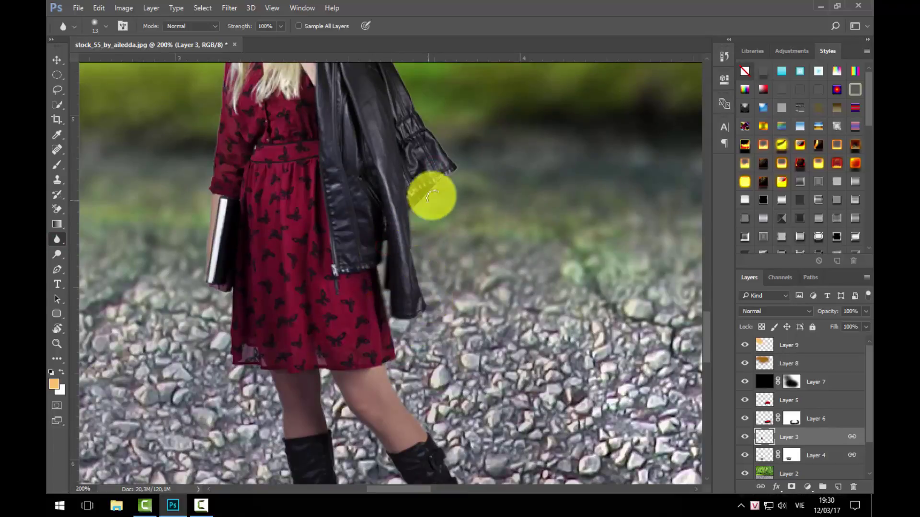
{"action": "left_click_drag", "start_coordinate": [421, 197], "coordinate": [472, 415]}
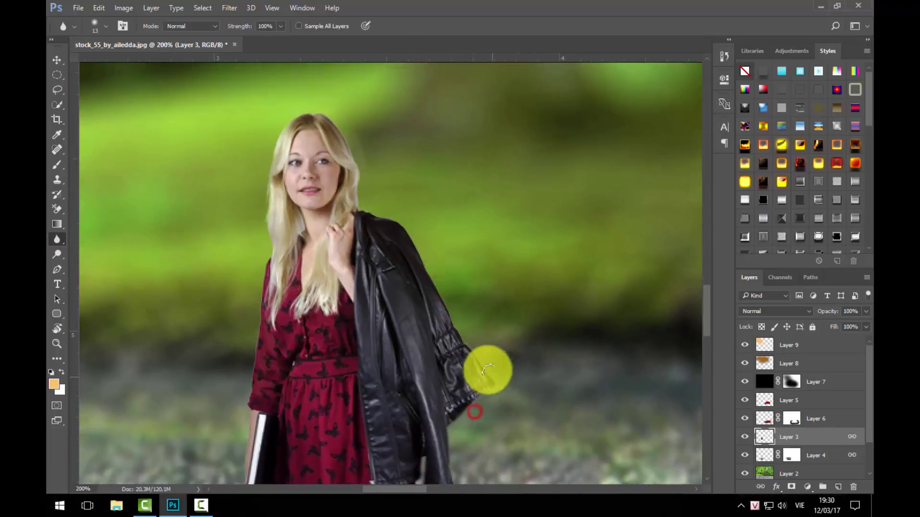
{"action": "left_click_drag", "start_coordinate": [386, 216], "coordinate": [508, 345]}
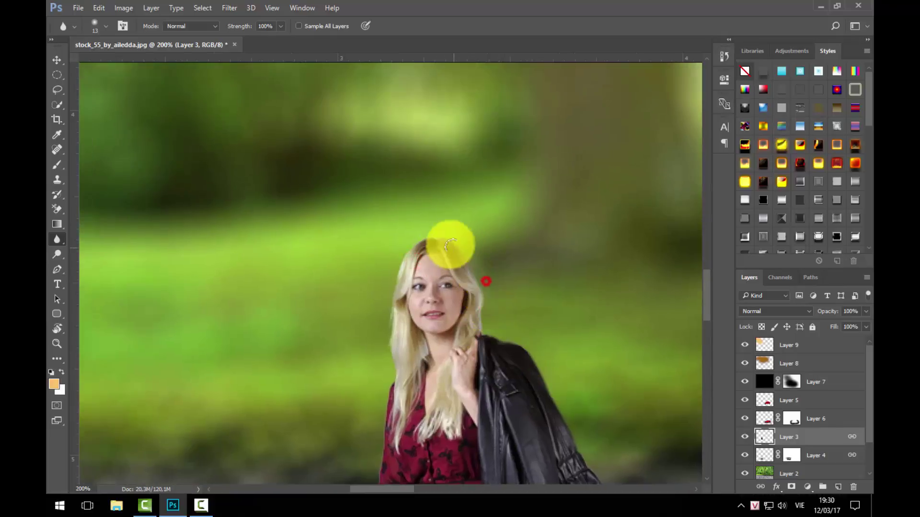
{"action": "mouse_move", "coordinate": [386, 309]}
{"action": "left_mouse_down"}
{"action": "mouse_move", "coordinate": [476, 257]}
{"action": "mouse_move", "coordinate": [499, 181]}
{"action": "left_mouse_up"}
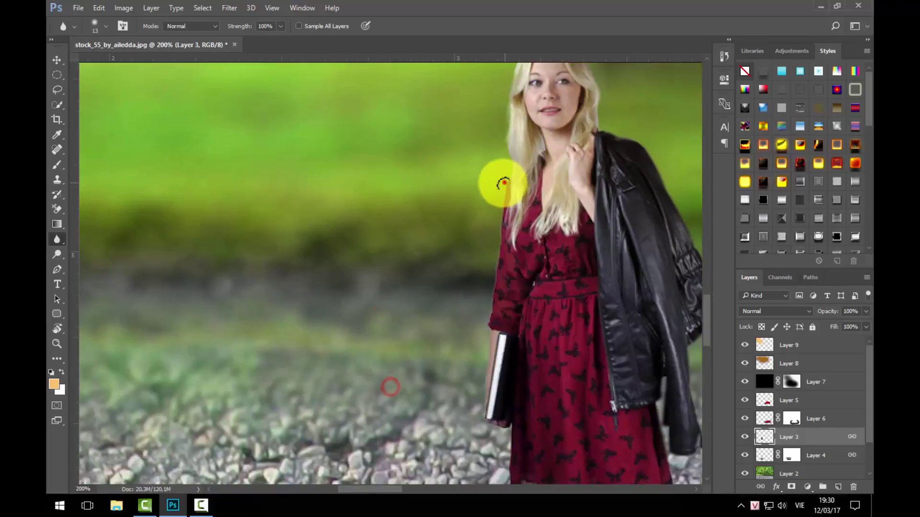
{"action": "left_click_drag", "start_coordinate": [486, 322], "coordinate": [507, 175]}
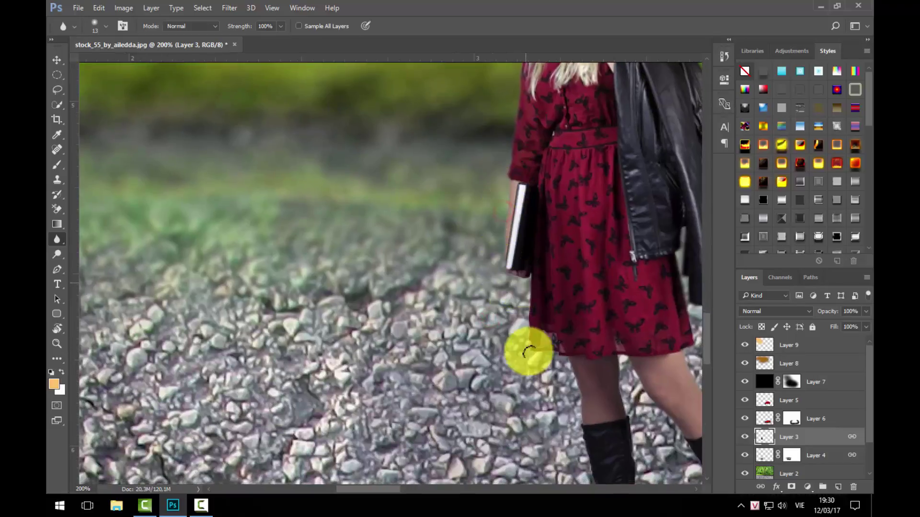
{"action": "left_click_drag", "start_coordinate": [527, 347], "coordinate": [472, 180]}
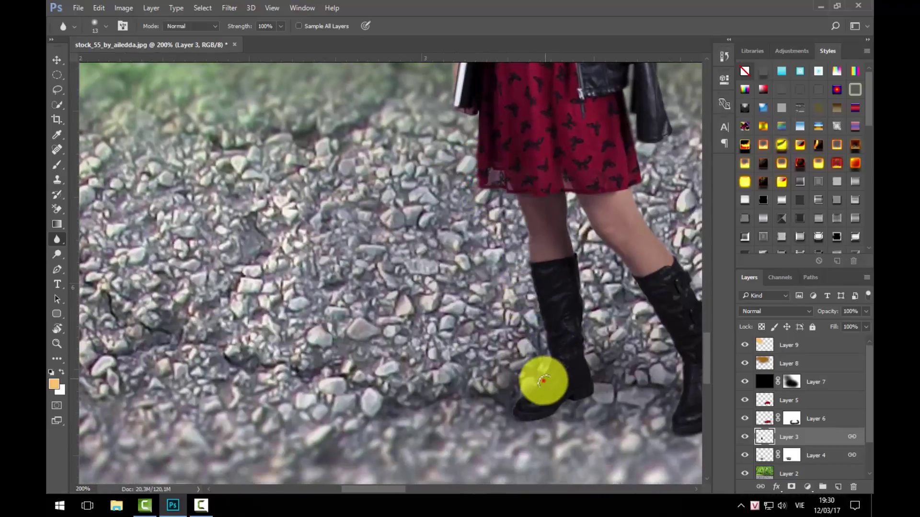
{"action": "left_click", "coordinate": [544, 381]}
{"action": "left_click", "coordinate": [588, 349]}
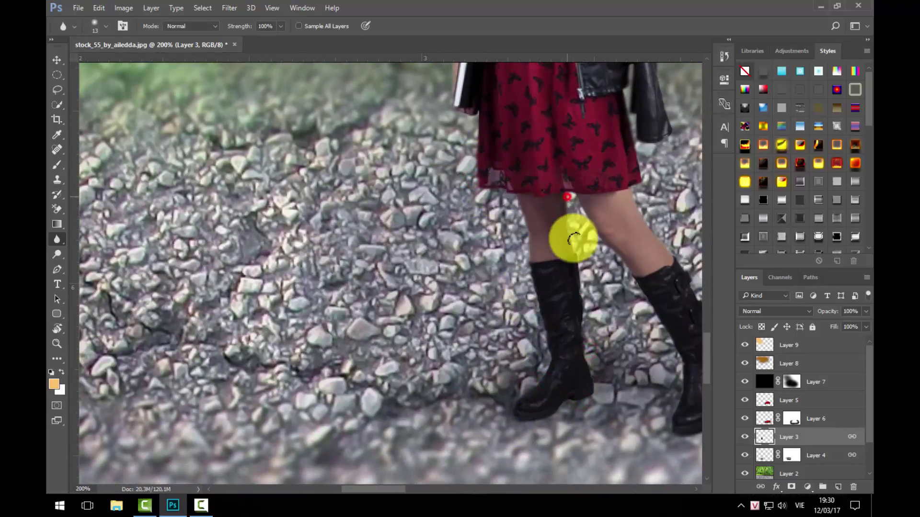
Zoom out to view the whole composite
{"action": "left_click", "coordinate": [637, 341]}
{"action": "left_click", "coordinate": [615, 318]}
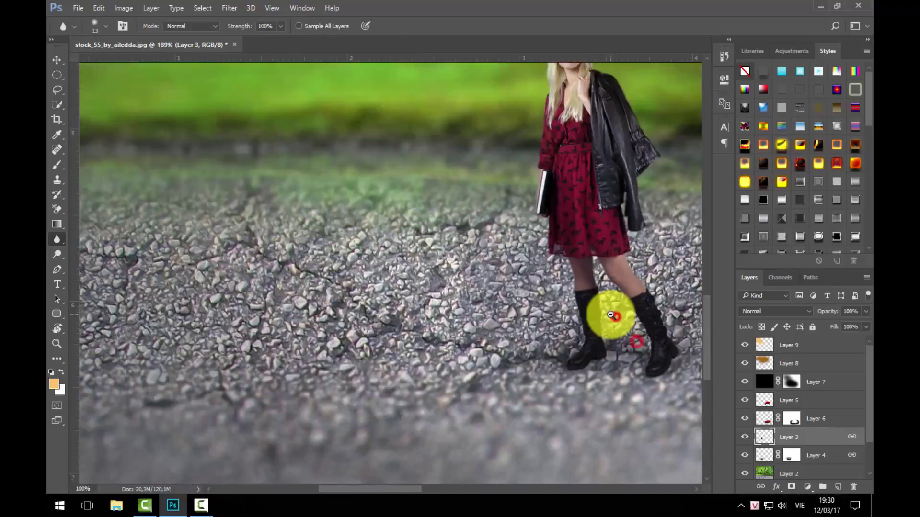
{"action": "left_click", "coordinate": [585, 309], "text": "alt"}
{"action": "left_click", "coordinate": [435, 293]}
With Layer 9 active, crop the image lower at the top and slightly in on the right
{"action": "left_click", "coordinate": [405, 296], "text": "alt"}
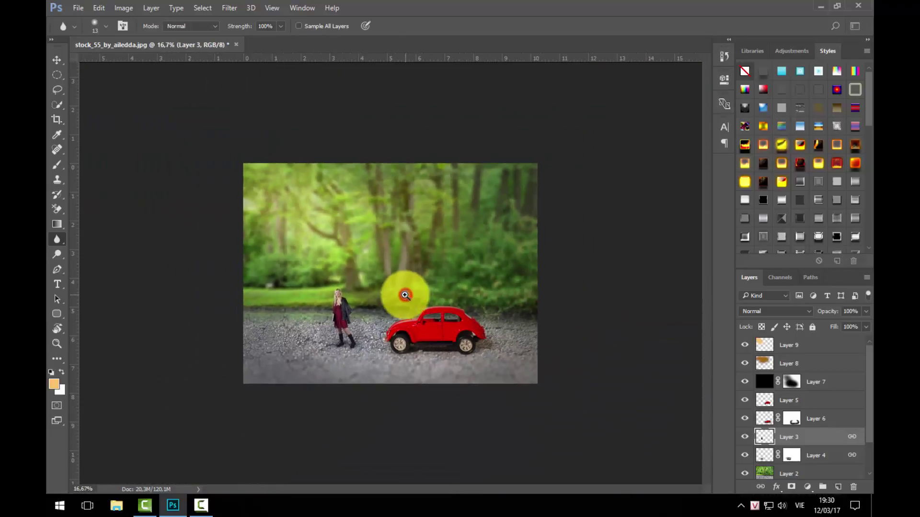
{"action": "left_click", "coordinate": [809, 347]}
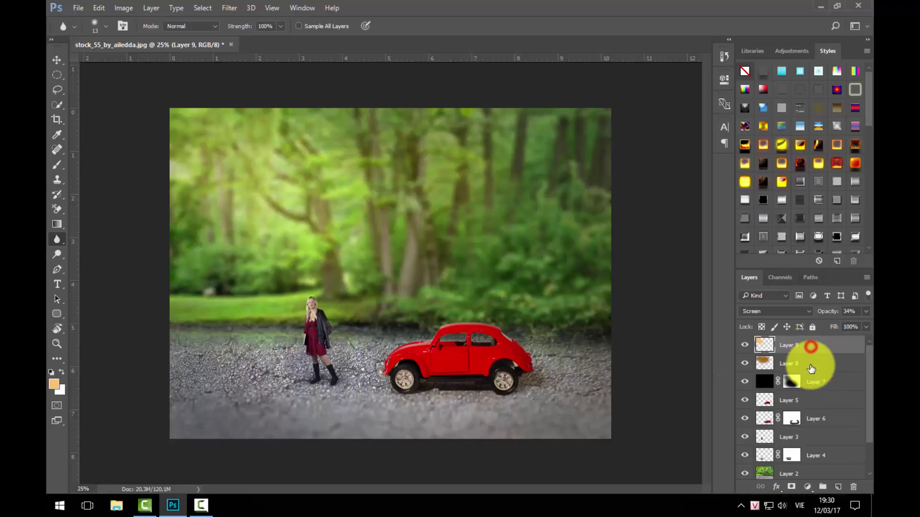
{"action": "key", "text": "c"}
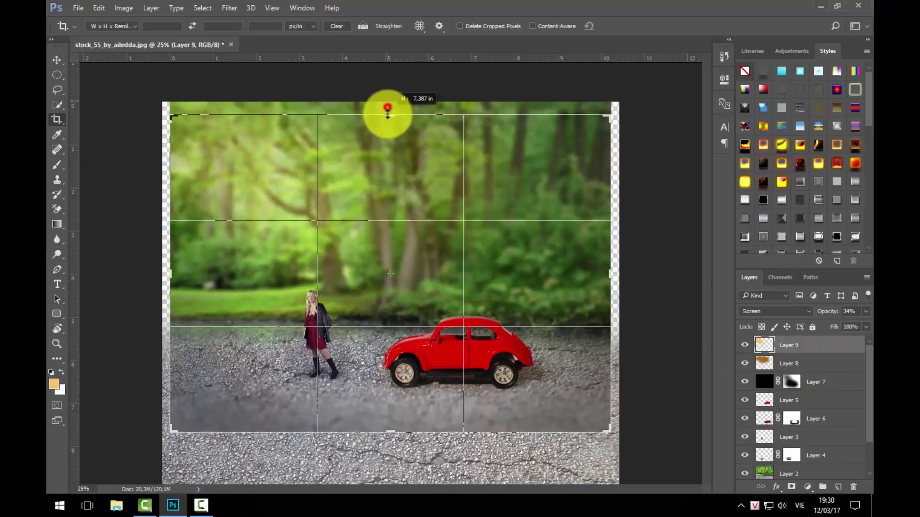
{"action": "left_click_drag", "start_coordinate": [381, 118], "coordinate": [383, 115]}
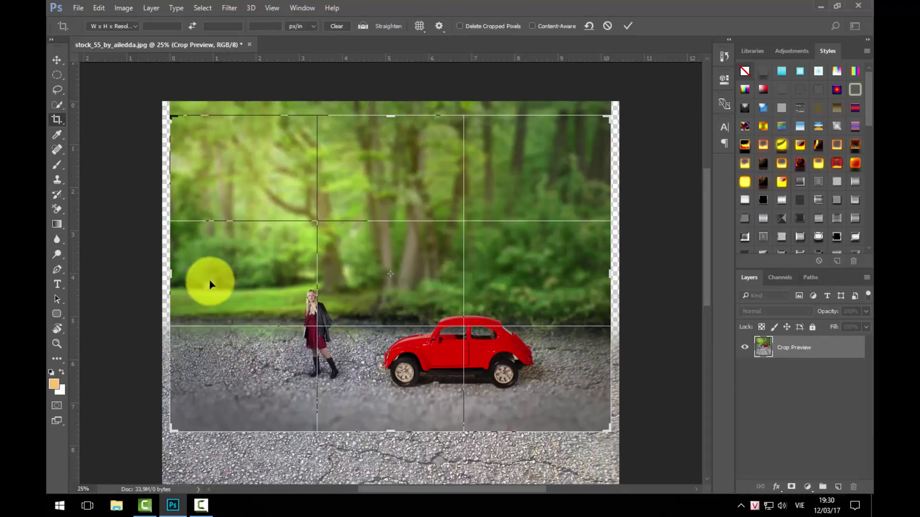
{"action": "left_click_drag", "start_coordinate": [398, 117], "coordinate": [397, 140]}
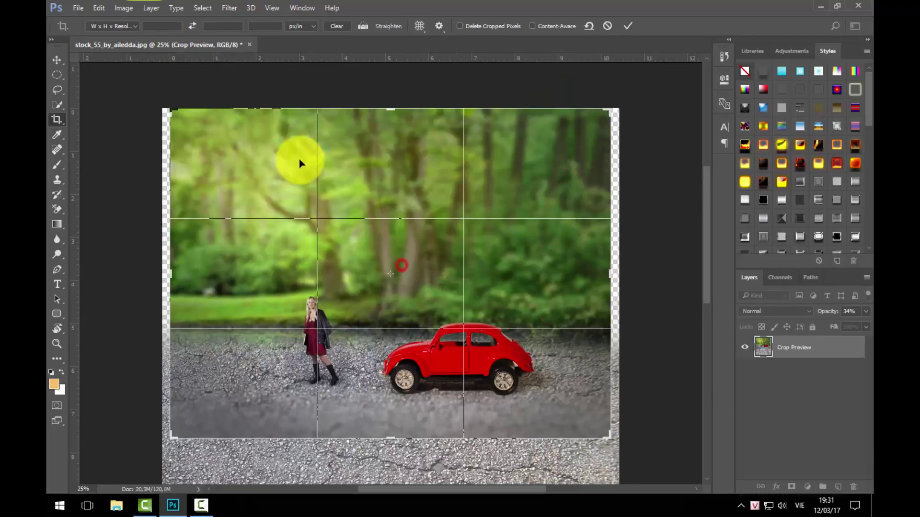
{"action": "left_click_drag", "start_coordinate": [394, 108], "coordinate": [394, 129]}
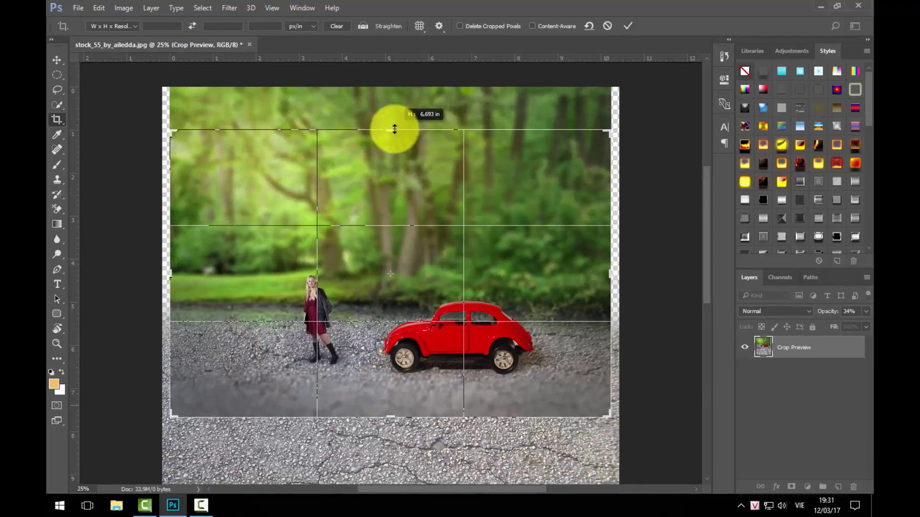
{"action": "left_click_drag", "start_coordinate": [612, 273], "coordinate": [605, 273]}
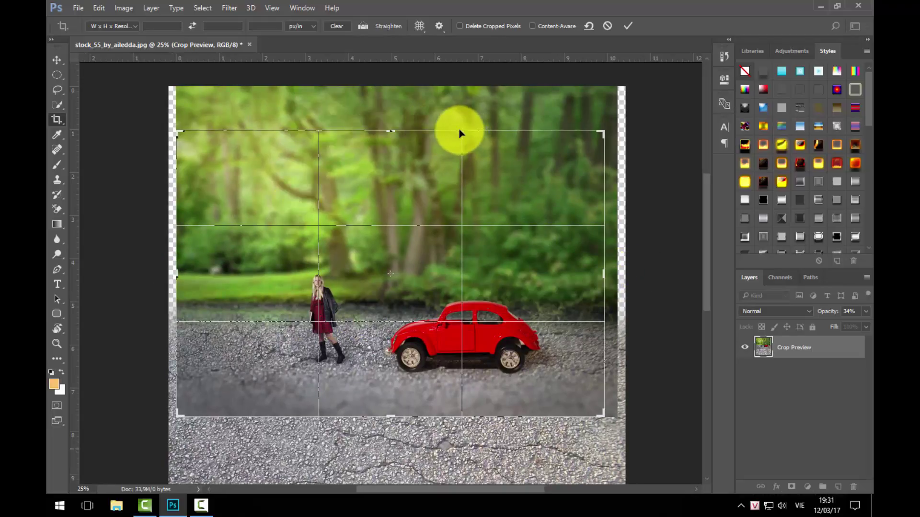
{"action": "key", "text": "Return"}
Inspect the cropped woman and car up close, then place a new text layer over the forest
{"action": "left_click", "coordinate": [402, 281], "text": "ctrl"}
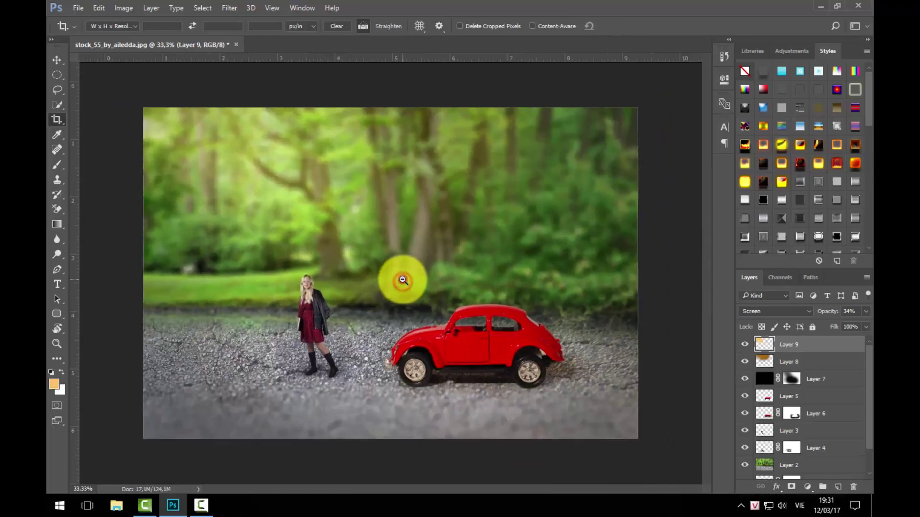
{"action": "left_click", "coordinate": [353, 329]}
{"action": "left_click", "coordinate": [308, 261]}
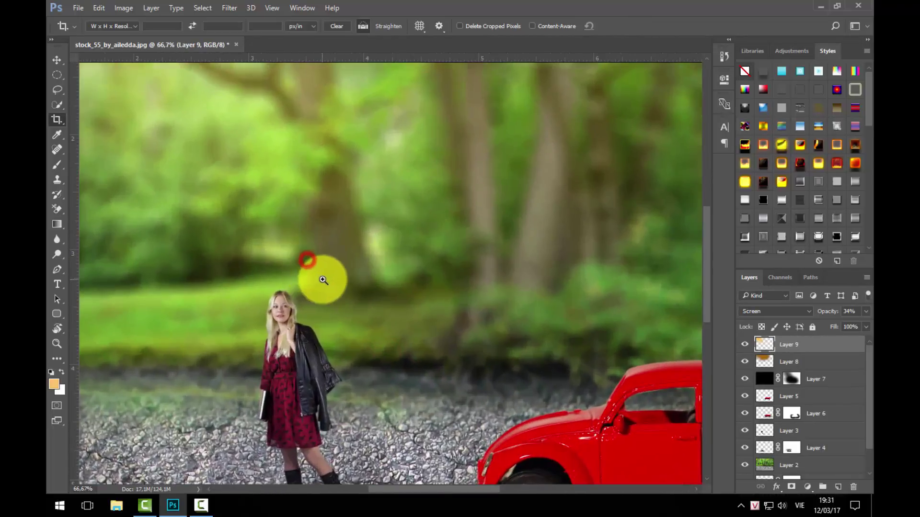
{"action": "left_click", "coordinate": [338, 314]}
{"action": "left_click", "coordinate": [432, 232], "text": "alt"}
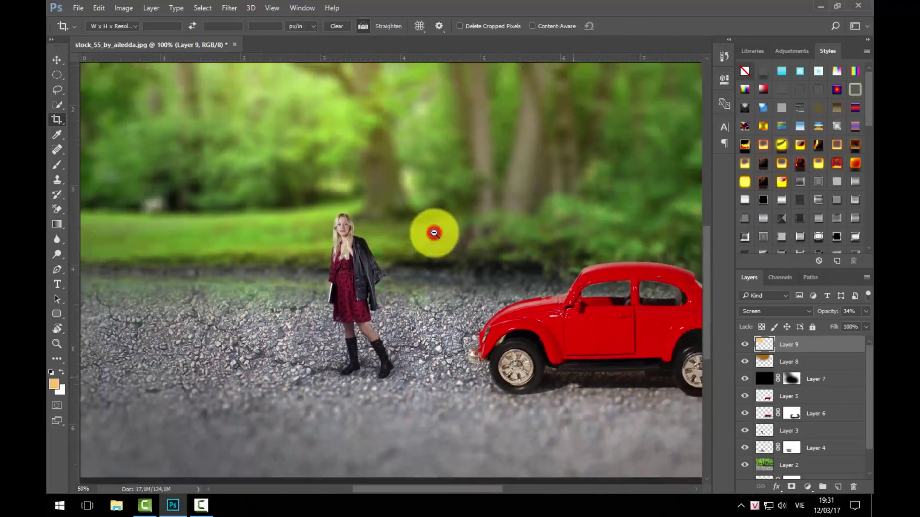
{"action": "left_click", "coordinate": [434, 233], "text": "alt"}
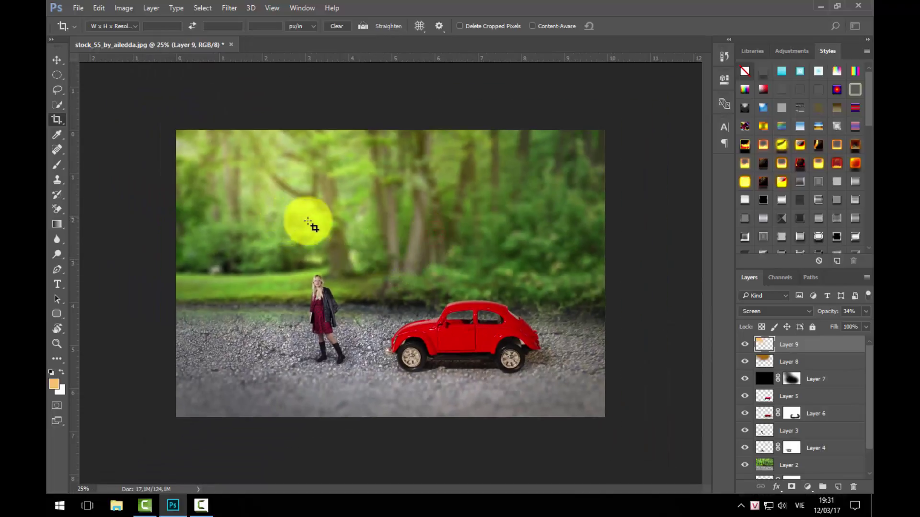
{"action": "key", "text": "t"}
{"action": "left_click", "coordinate": [390, 199]}
Set the text font to UTM Avo at 48 pt
{"action": "left_click", "coordinate": [190, 27]}
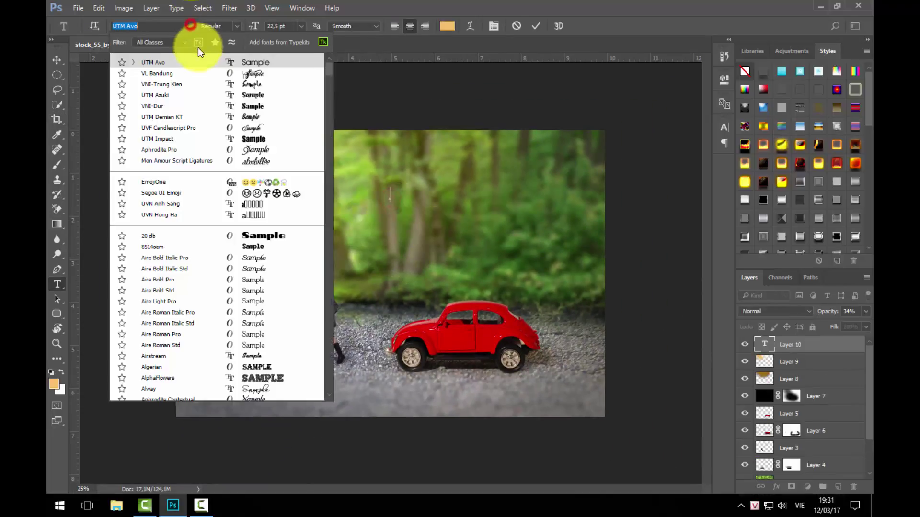
{"action": "left_click", "coordinate": [223, 65]}
{"action": "left_click", "coordinate": [302, 26]}
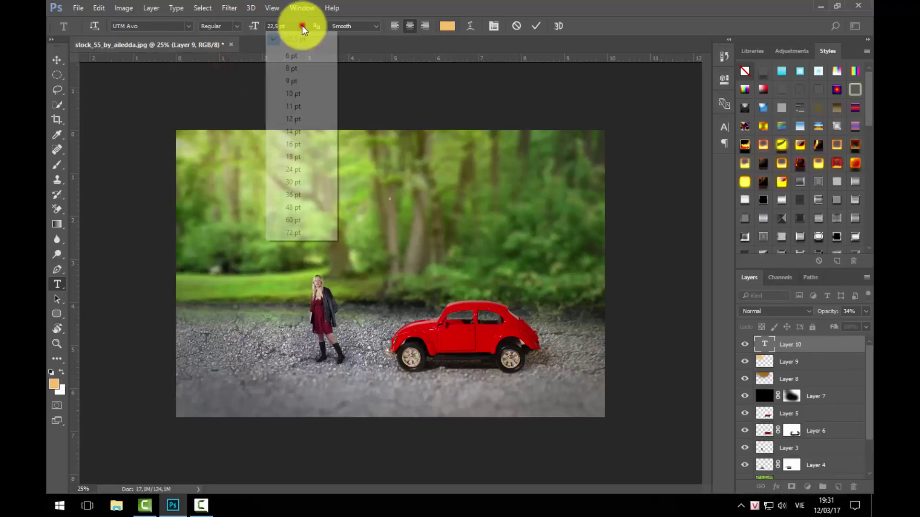
{"action": "left_click", "coordinate": [304, 208]}
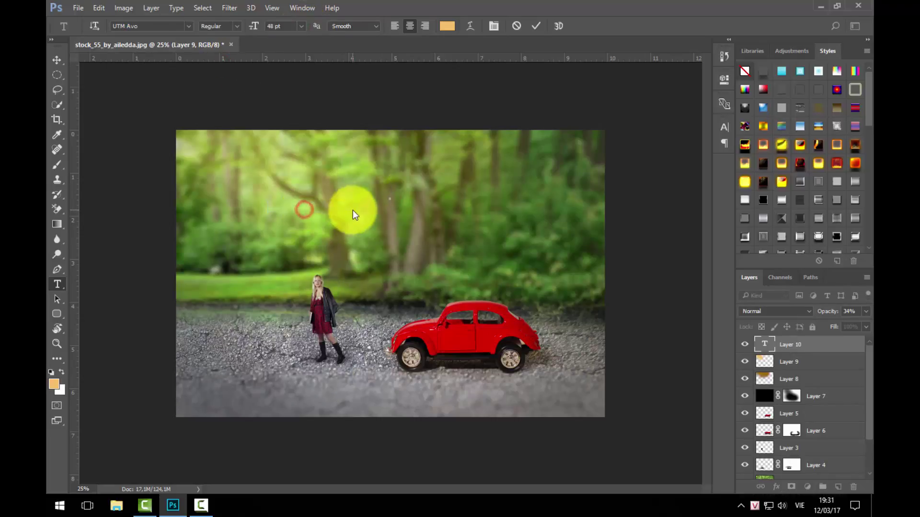
Type 'Thanks For Watching' and 'Subscribe' on two lines and commit the text
{"action": "type", "text": "Tha"}
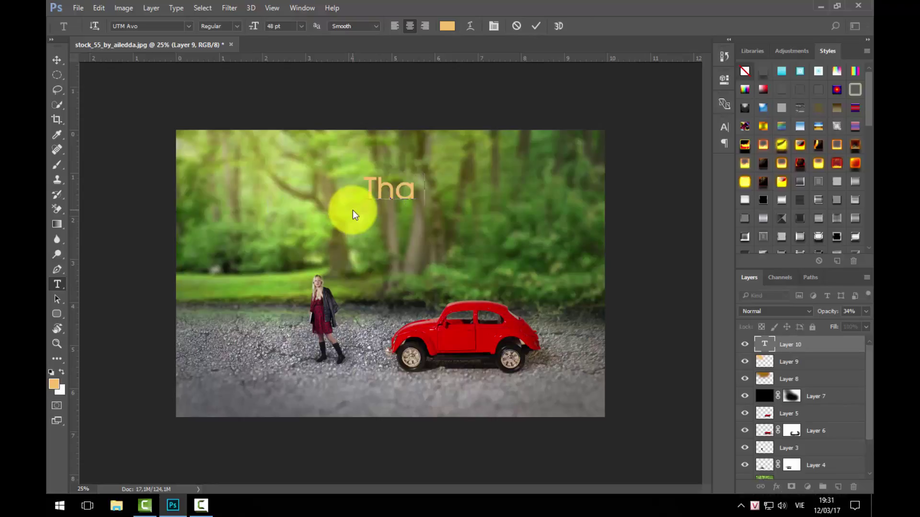
{"action": "type", "text": "nks G"}
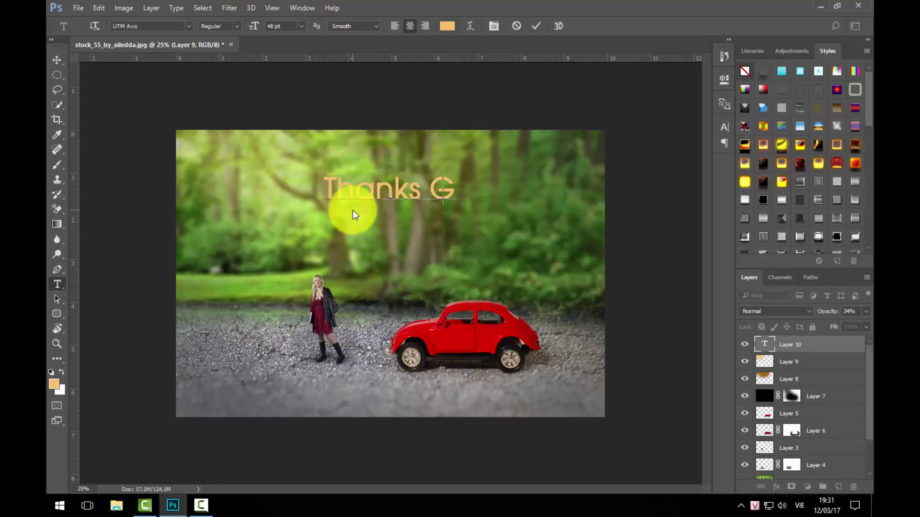
{"action": "key", "text": "BackSpace"}
{"action": "type", "text": "For "}
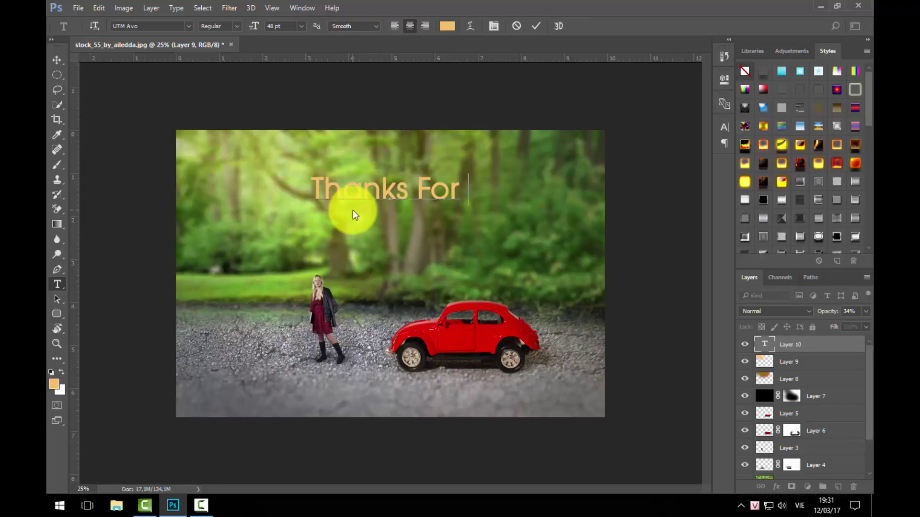
{"action": "type", "text": "Watch"}
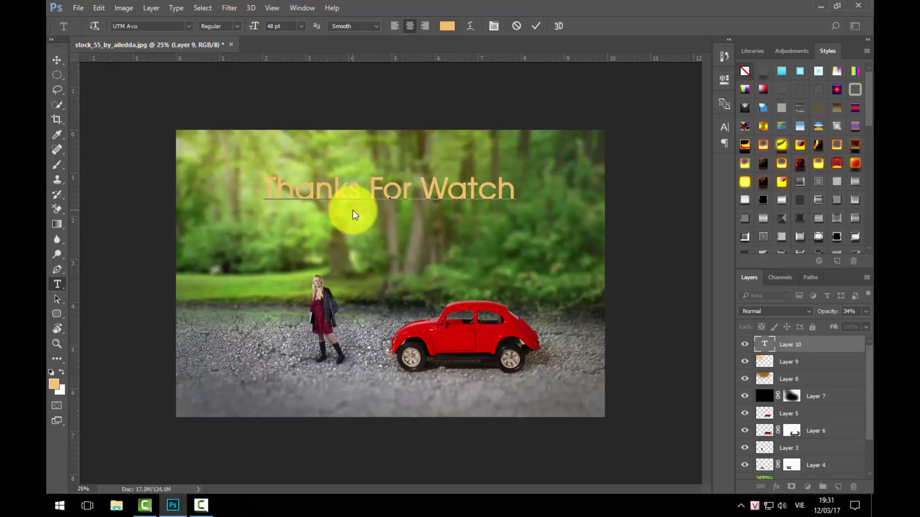
{"action": "type", "text": "ing"}
{"action": "key", "text": "Return"}
{"action": "type", "text": "S"}
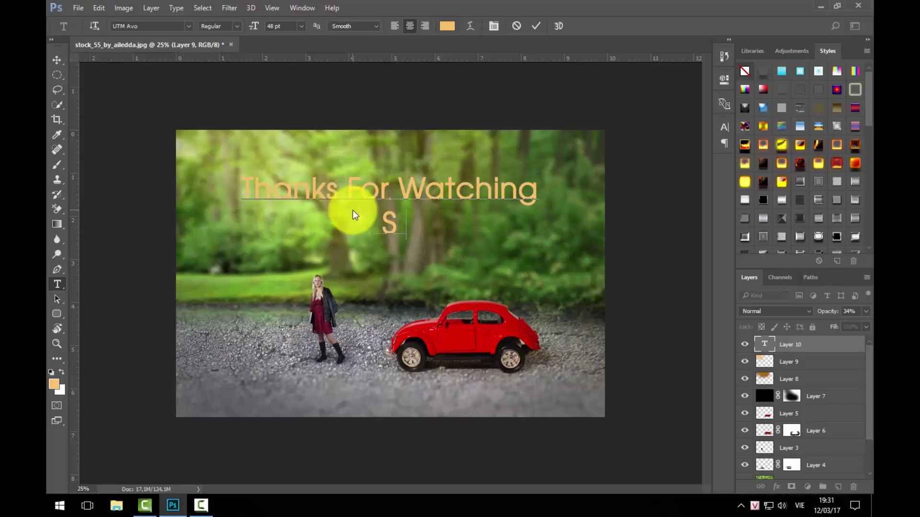
{"action": "type", "text": "ubscribe"}
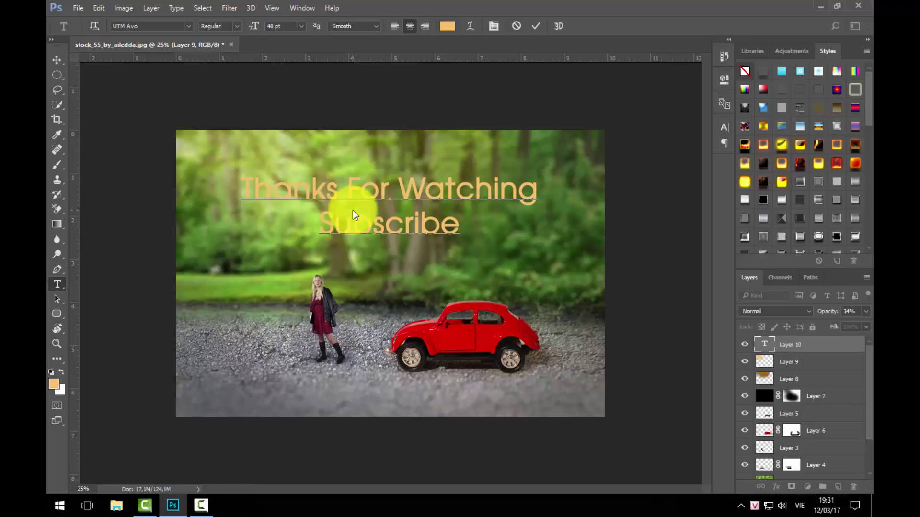
{"action": "key", "text": "ctrl+Return"}
Move the text block slightly right with the Move tool
{"action": "key", "text": "v"}
{"action": "left_click_drag", "start_coordinate": [402, 233], "coordinate": [430, 233]}
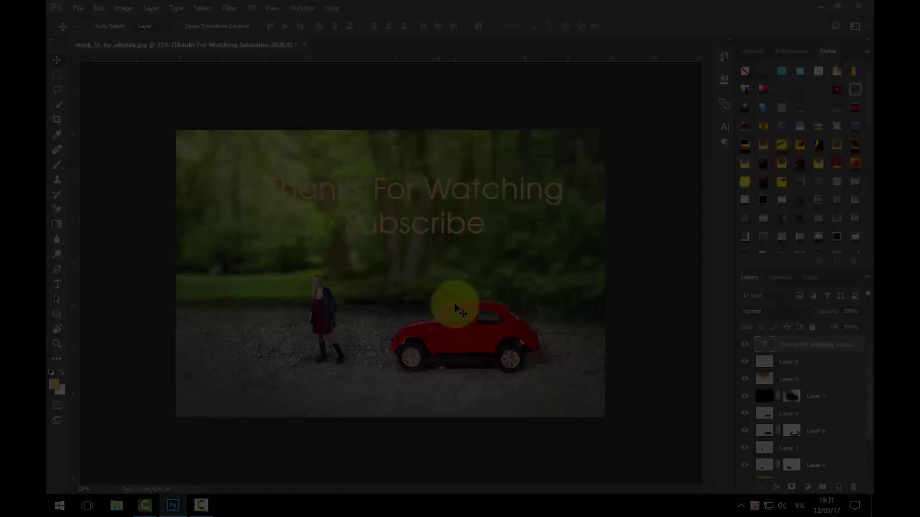